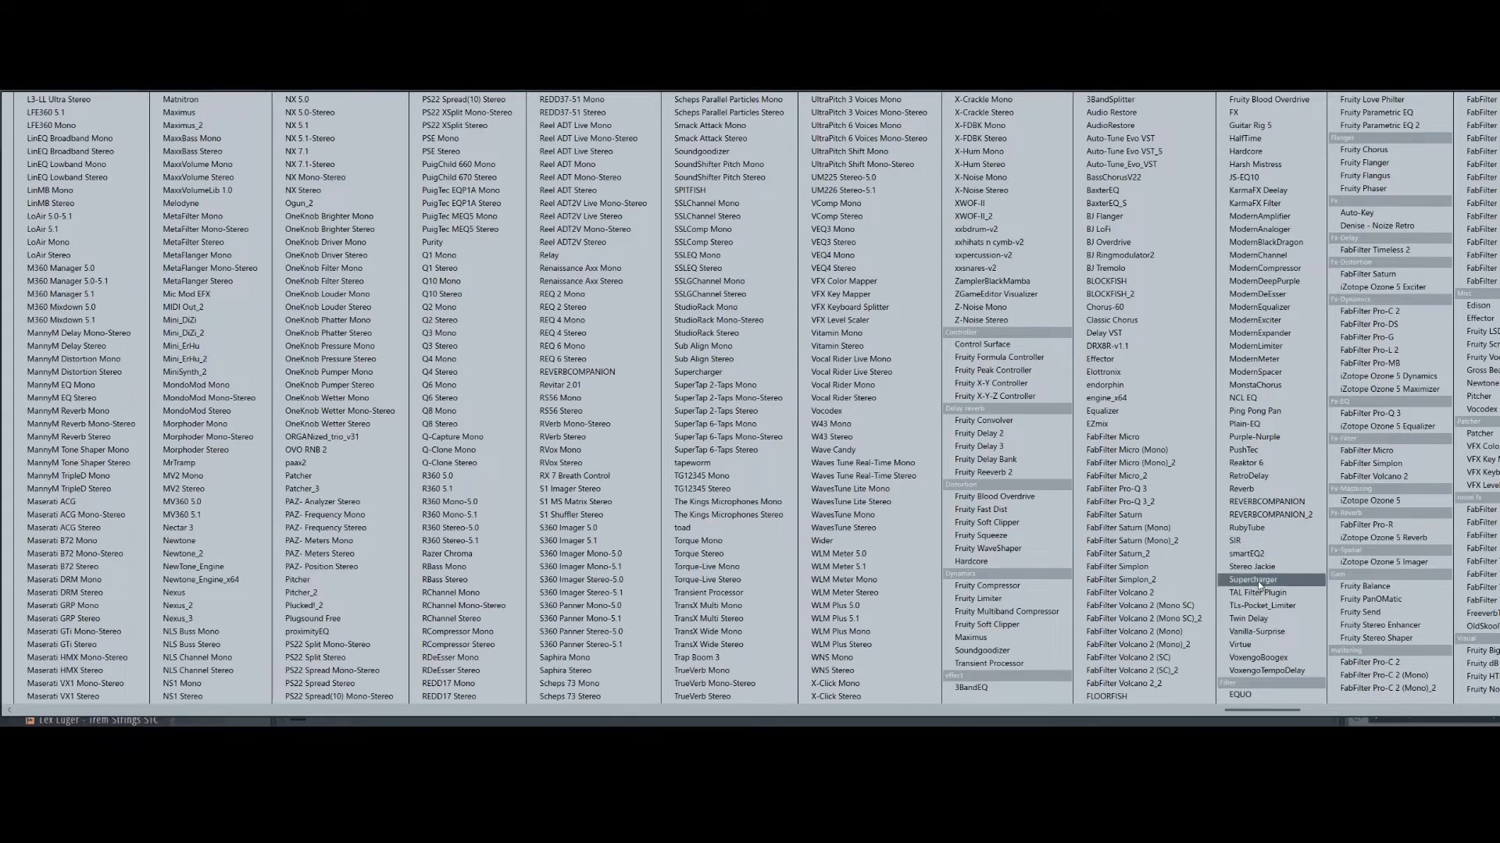
left_click_drag(1267, 710, 55, 710)
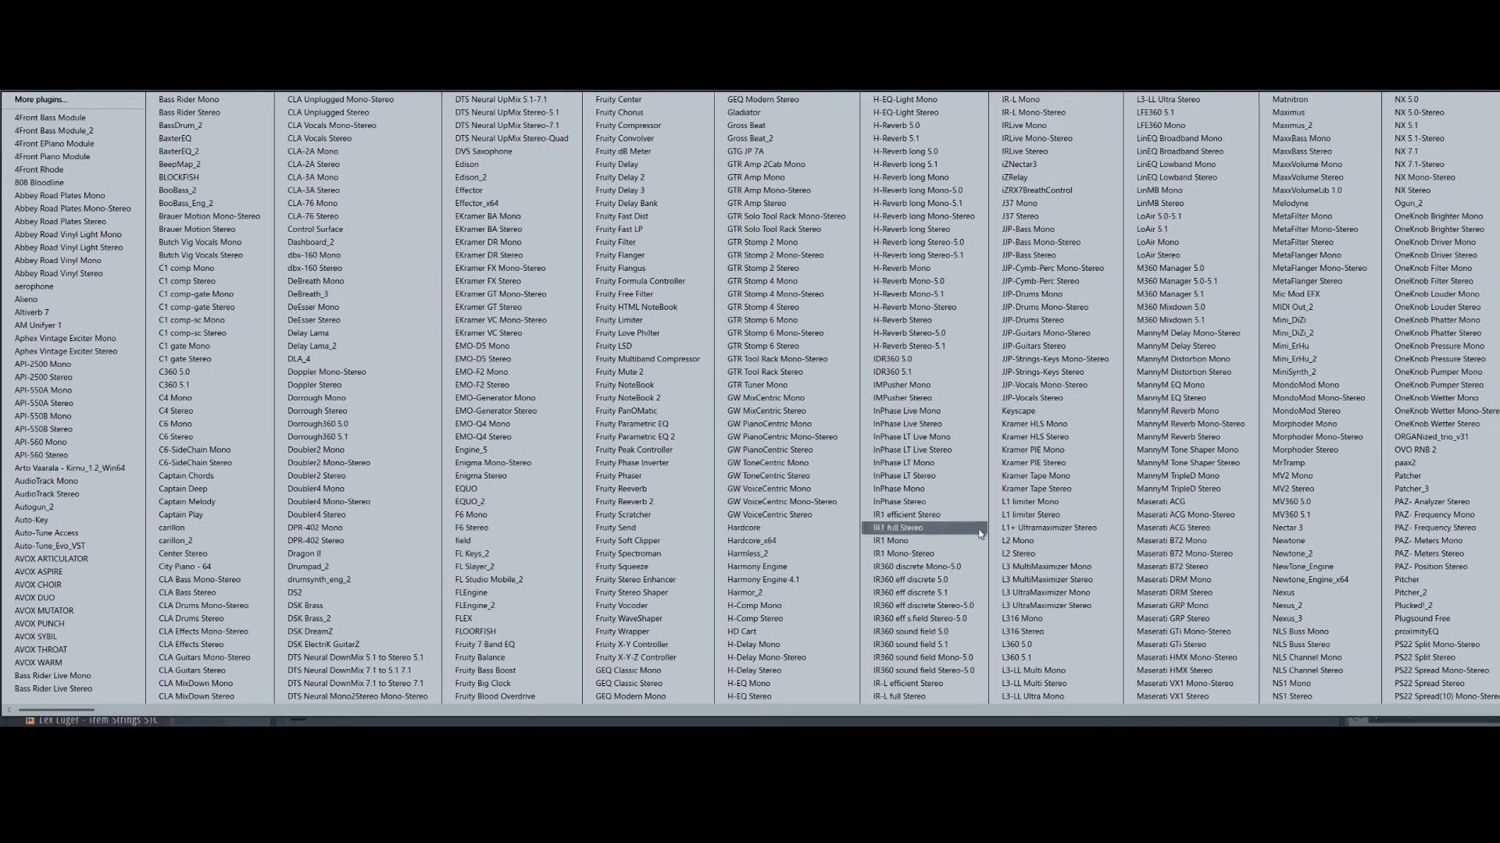
scroll(1077, 554, "down", 10)
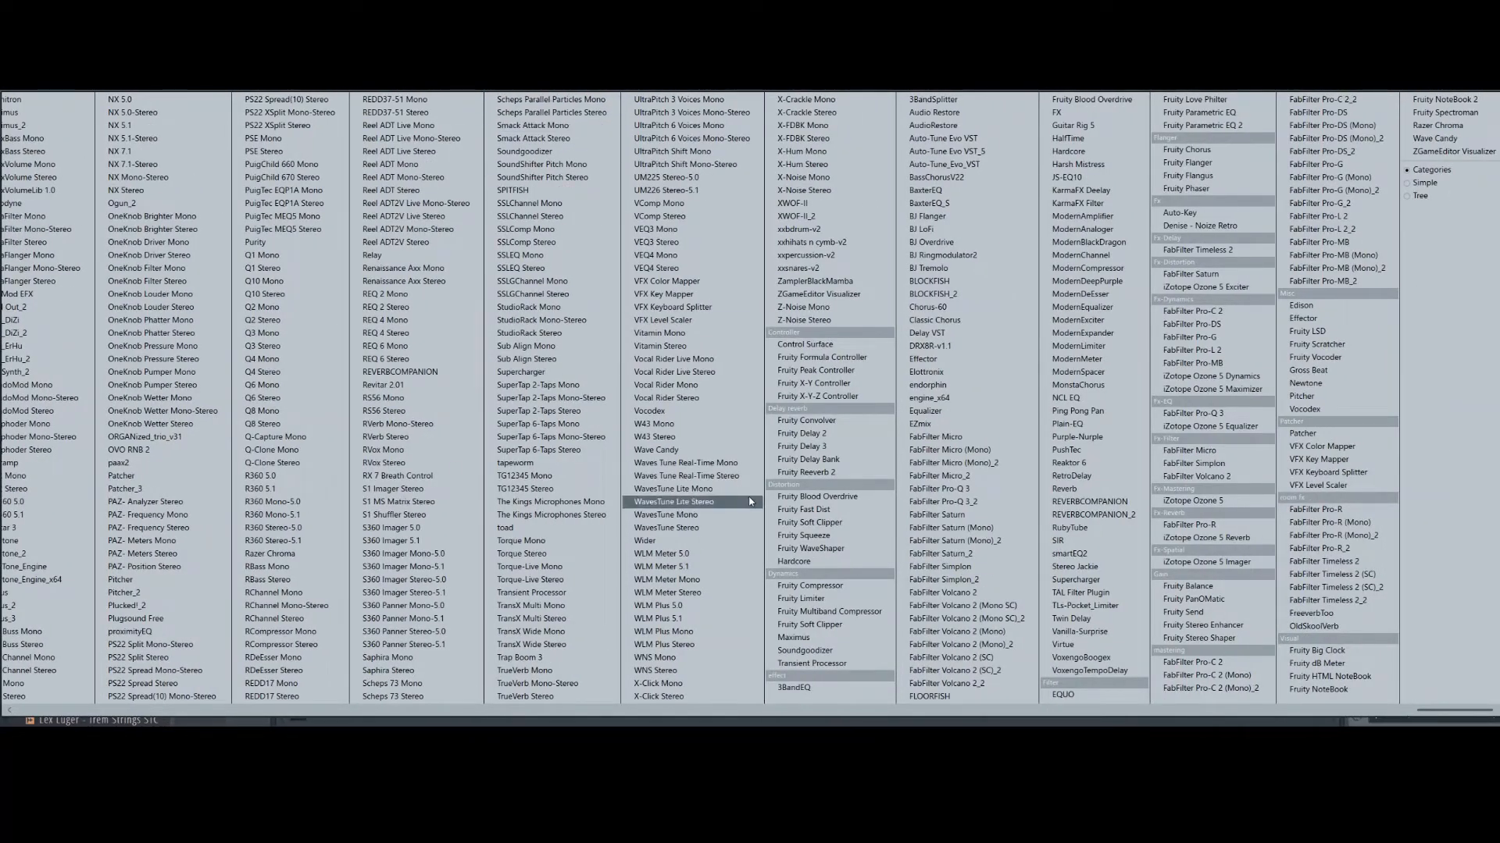
key("Escape")
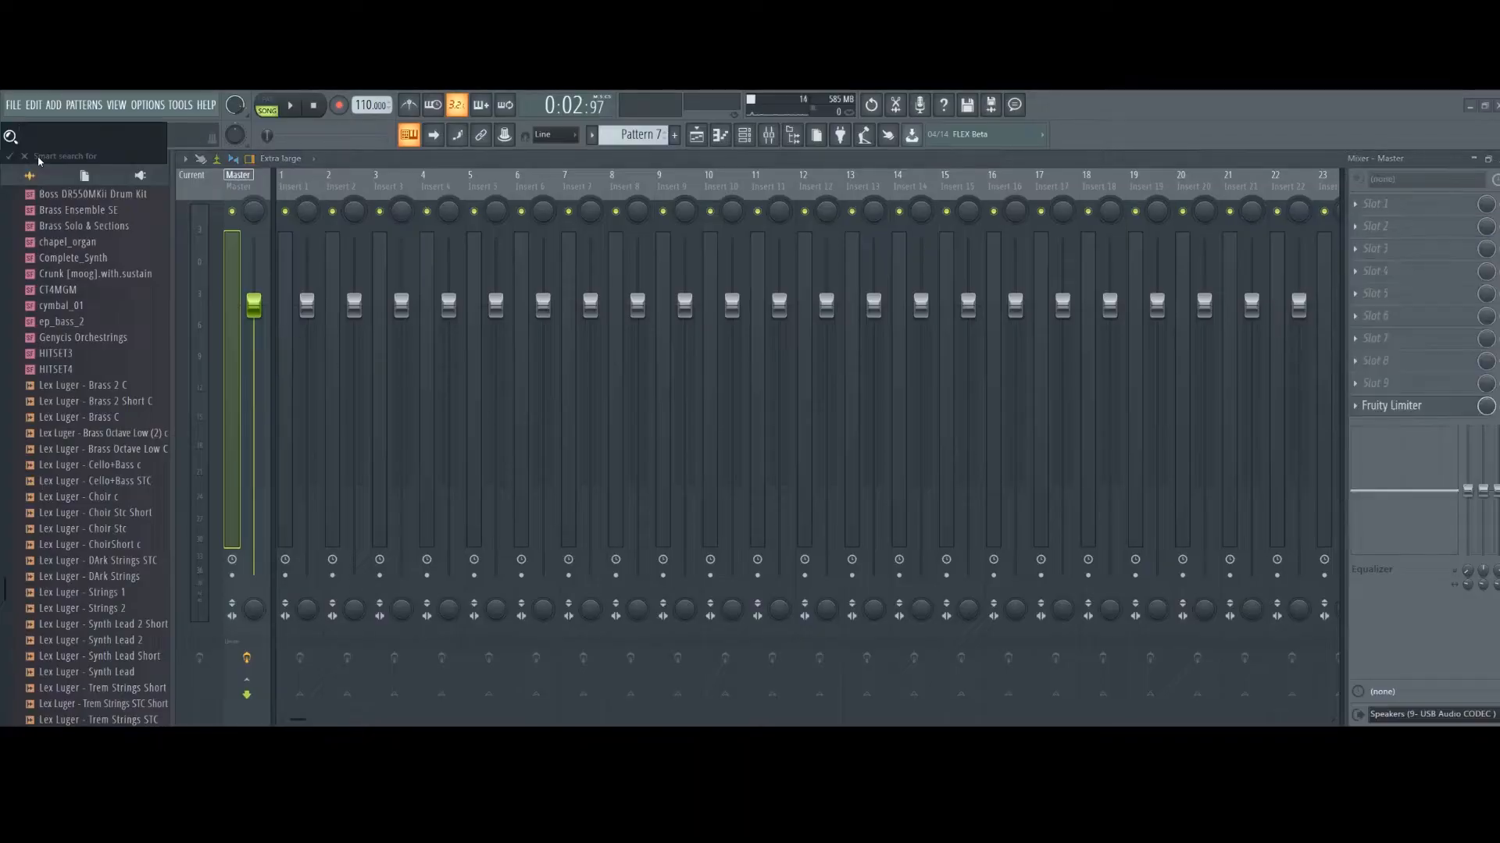
- Load Scaler from the browser through the mixer's first effect slot, play the song briefly and close the Scaler window
right_click(56, 582)
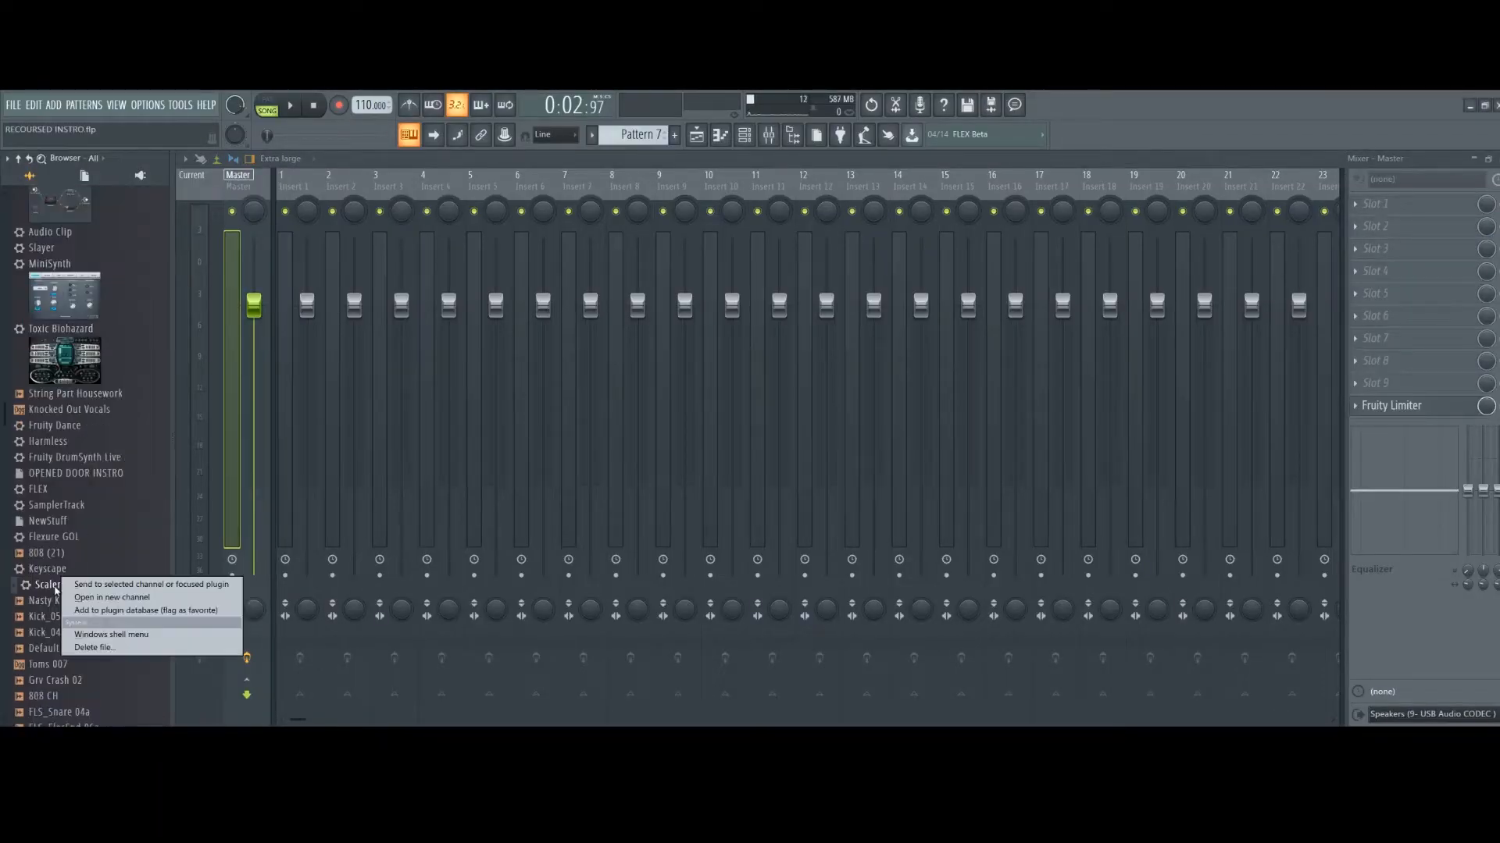
left_click(45, 588)
scroll(43, 609, "up", 1)
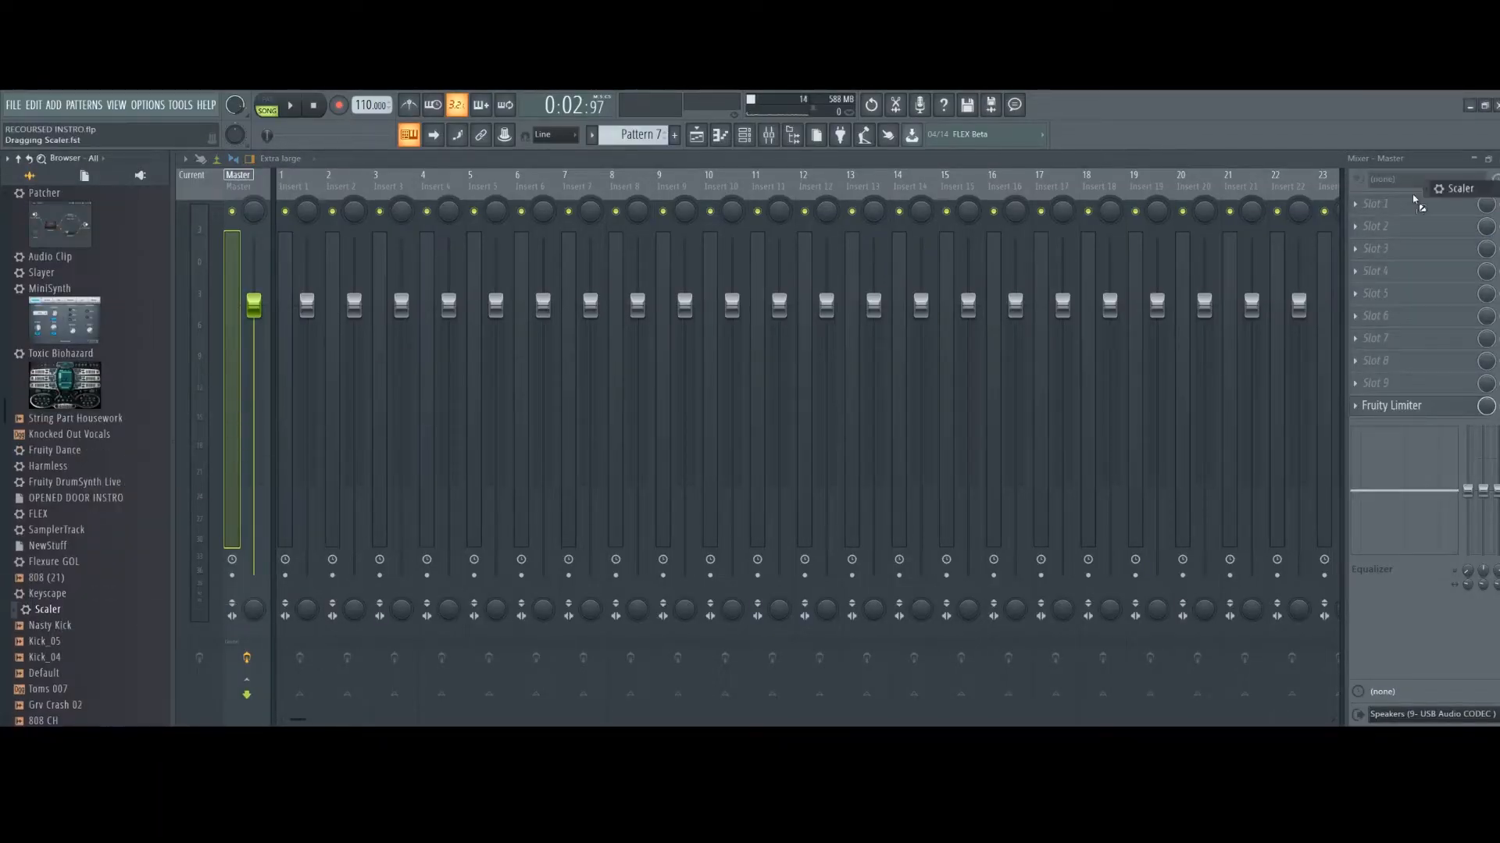
left_click_drag(592, 178, 598, 179)
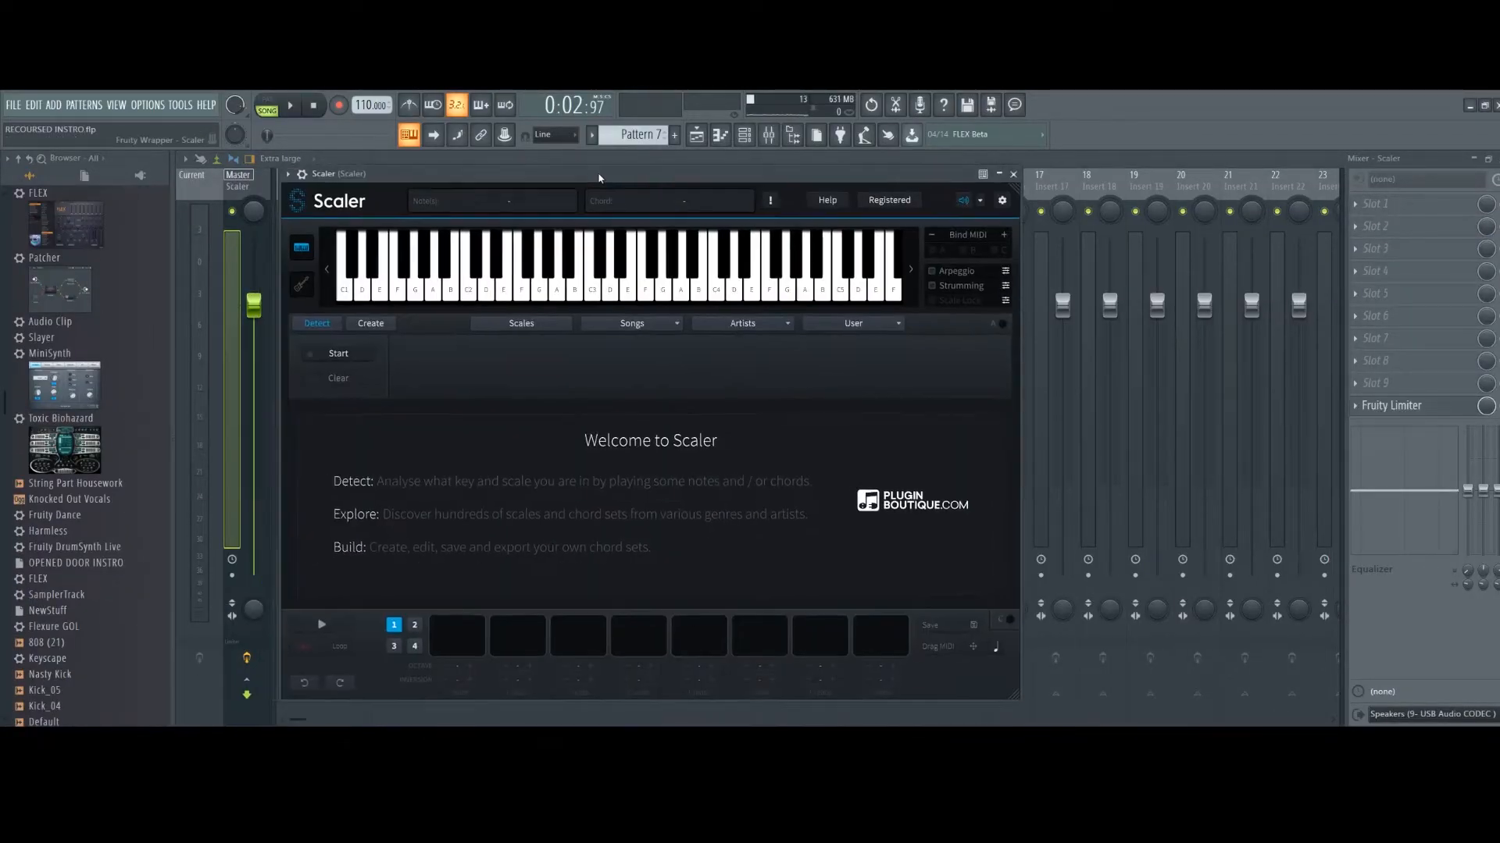
left_click(290, 105)
left_click(314, 105)
left_click(1013, 174)
- Load Auto-Key into the mixer's first effect slot and play the song to detect its key
left_click(1363, 202)
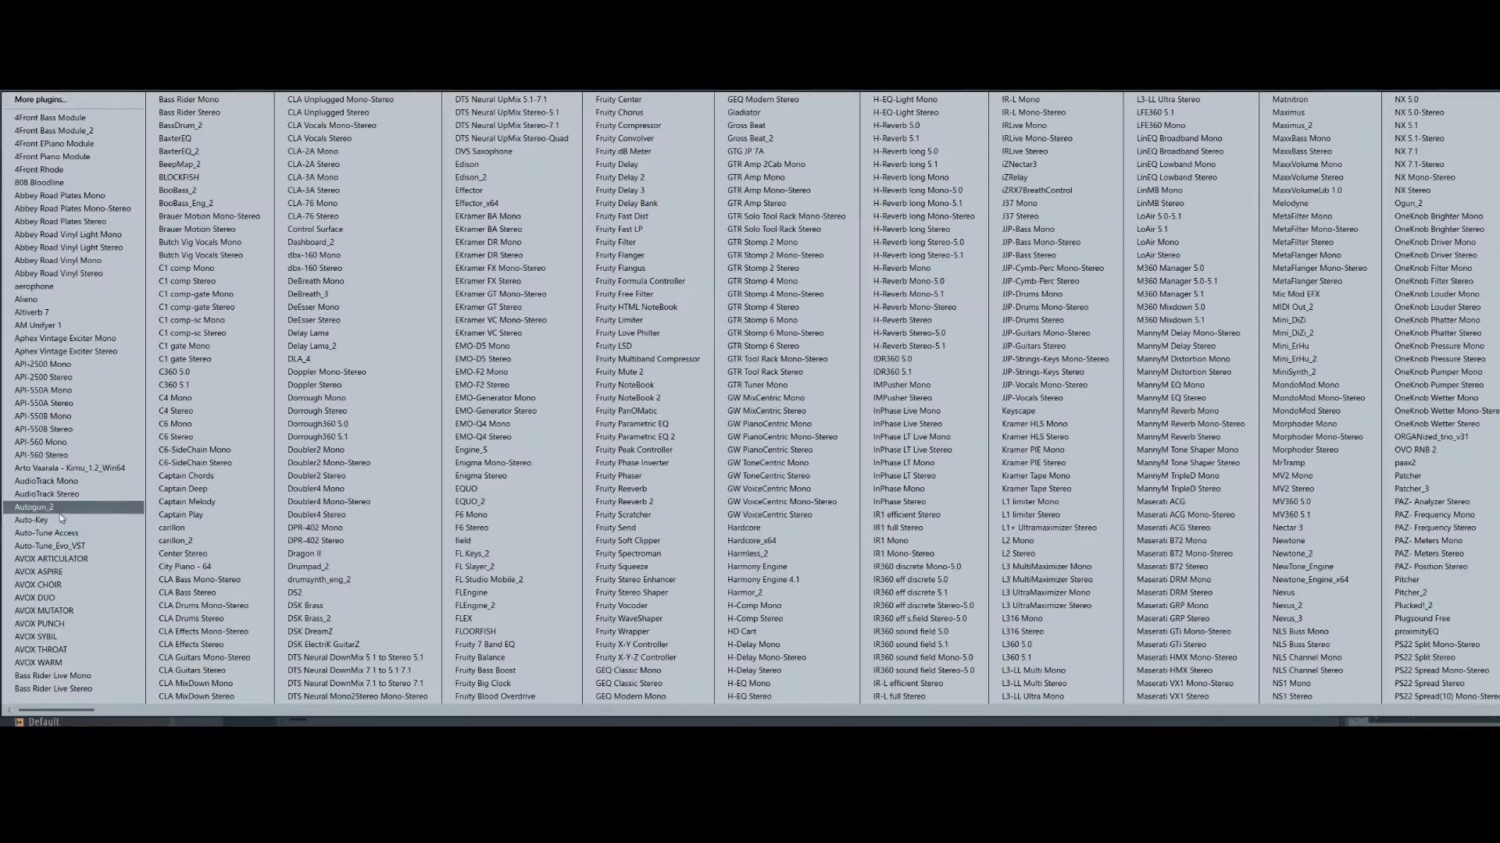
left_click(428, 307)
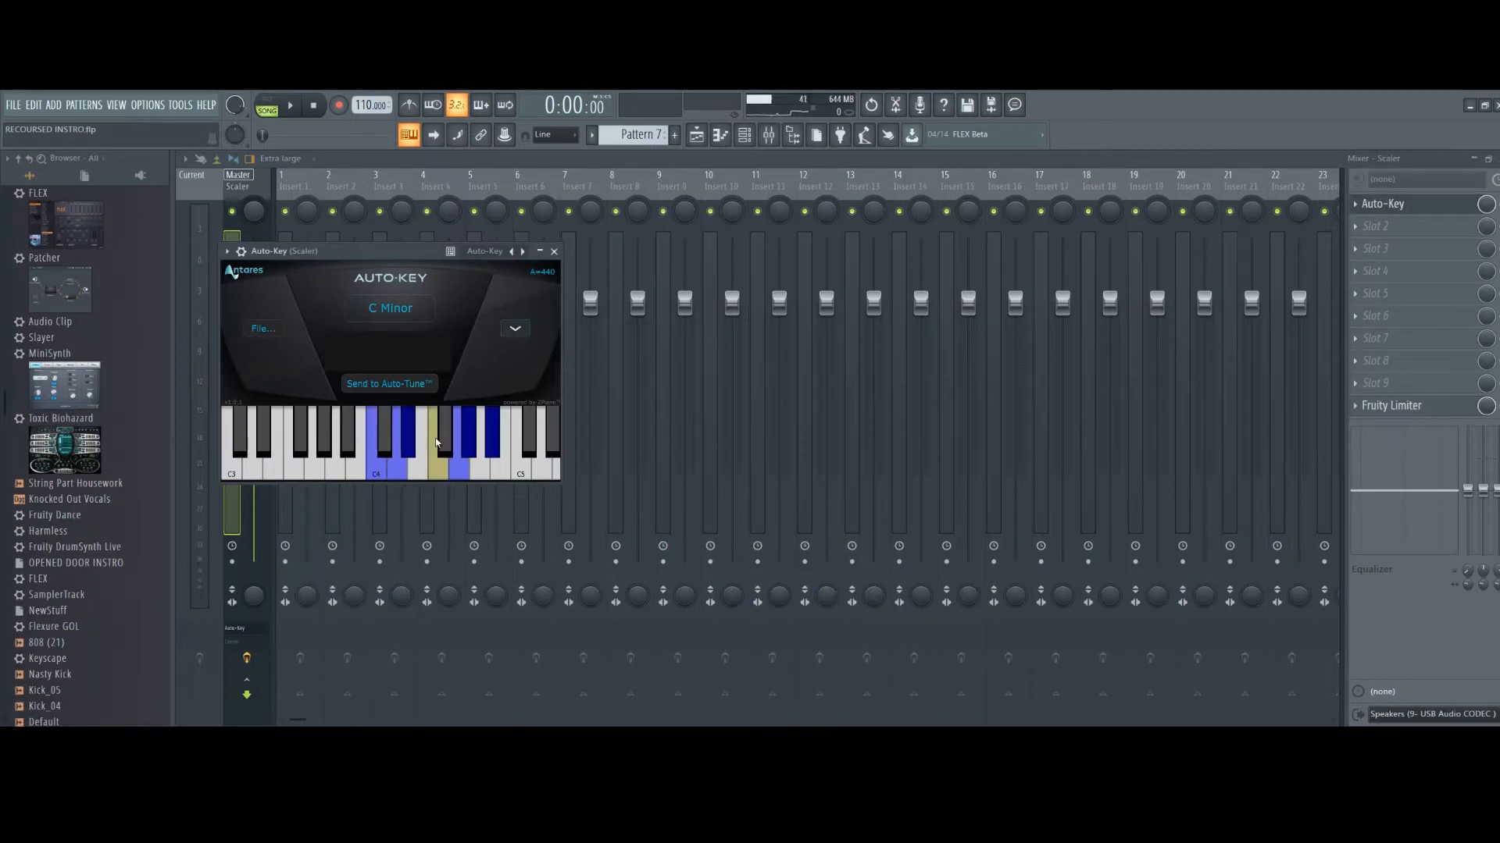
key("space")
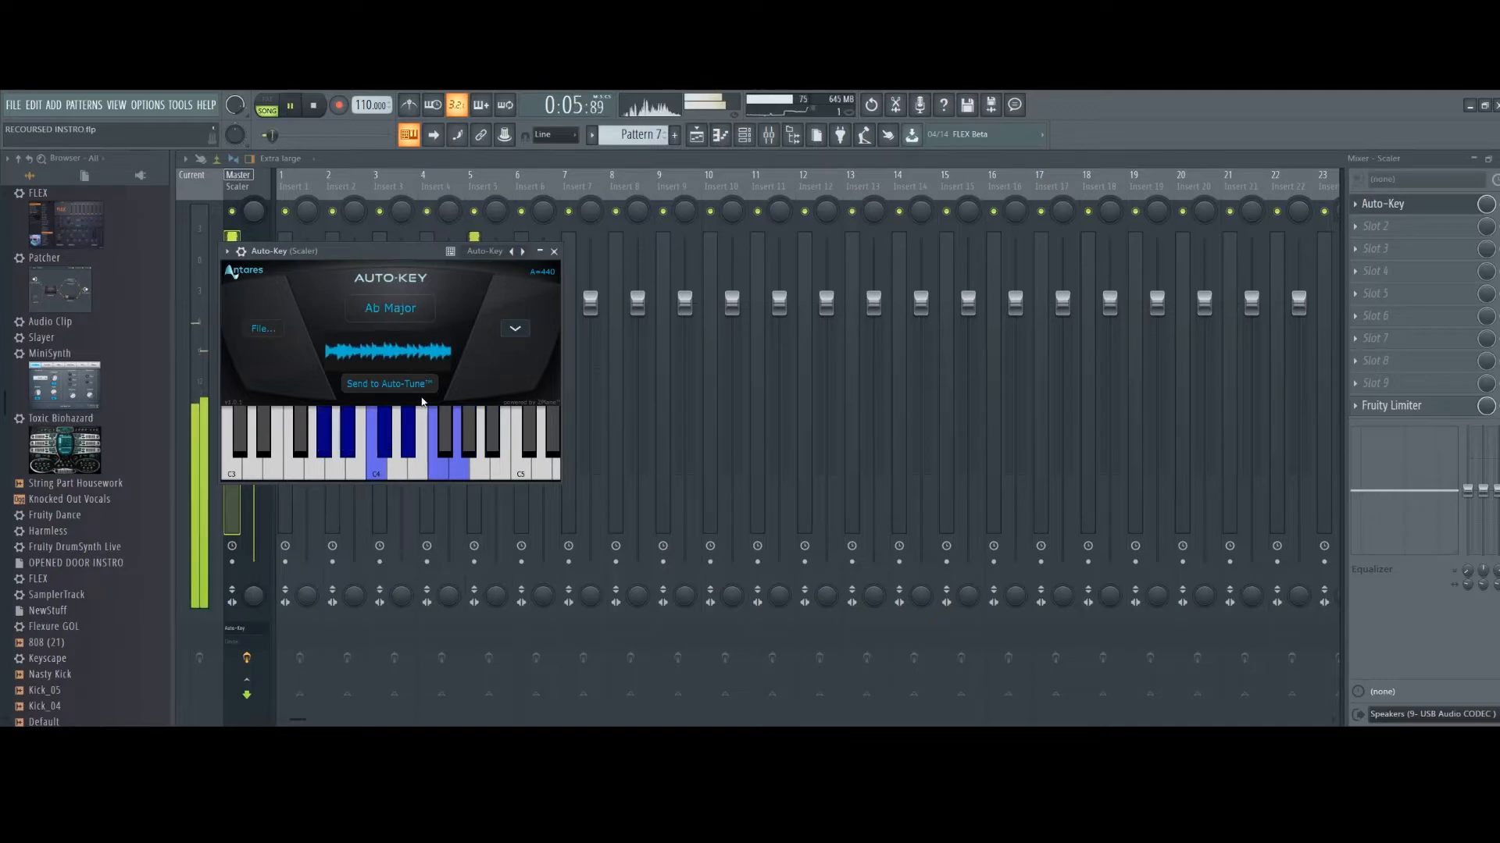
left_click(406, 307)
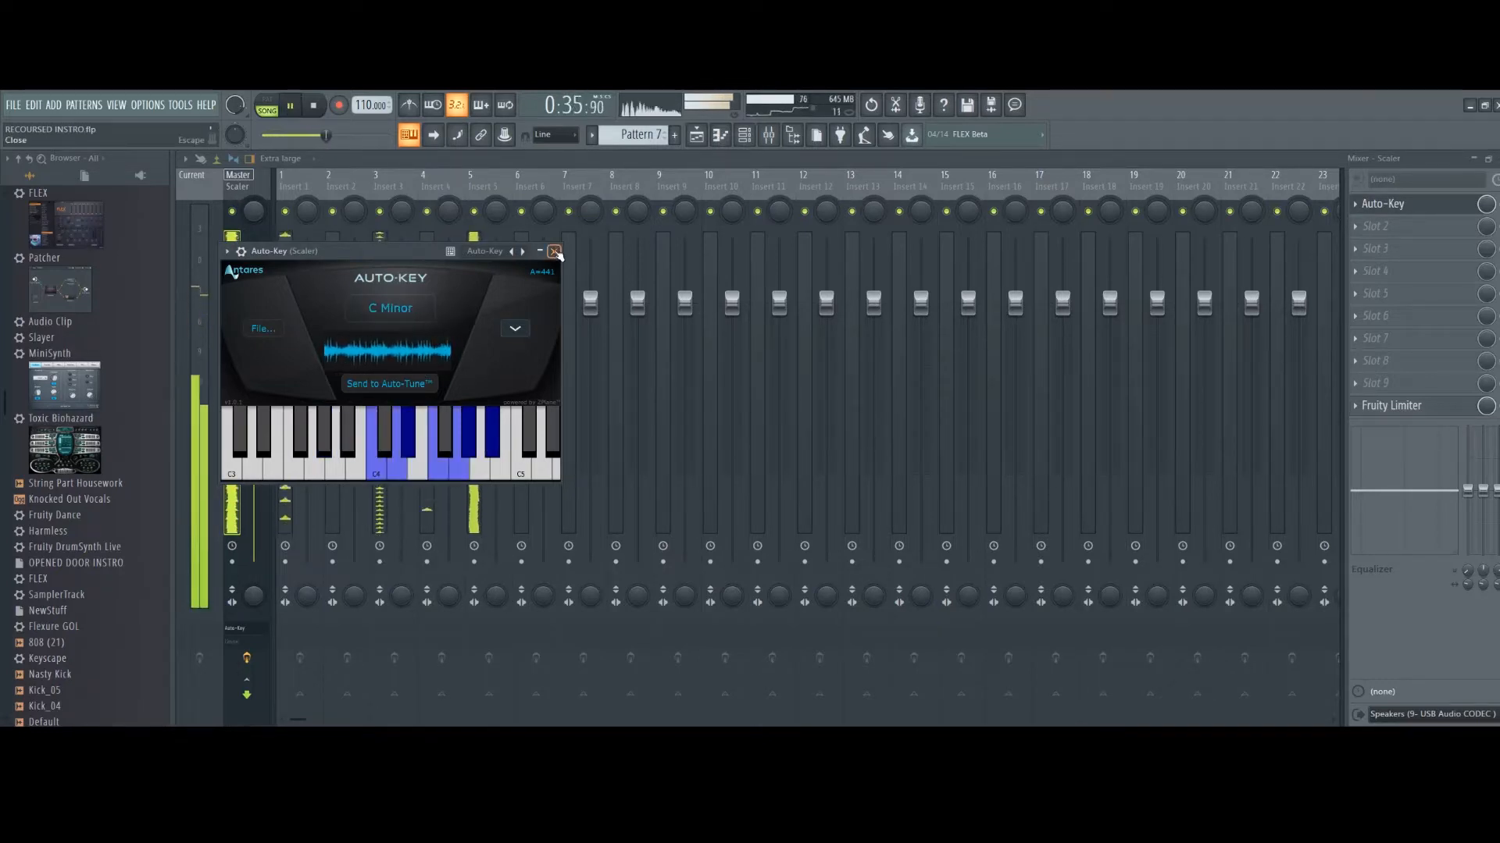
left_click(517, 328)
left_click(492, 333)
- Close the Auto-Key window and remove Auto-Key from the first effect slot
left_click(554, 251)
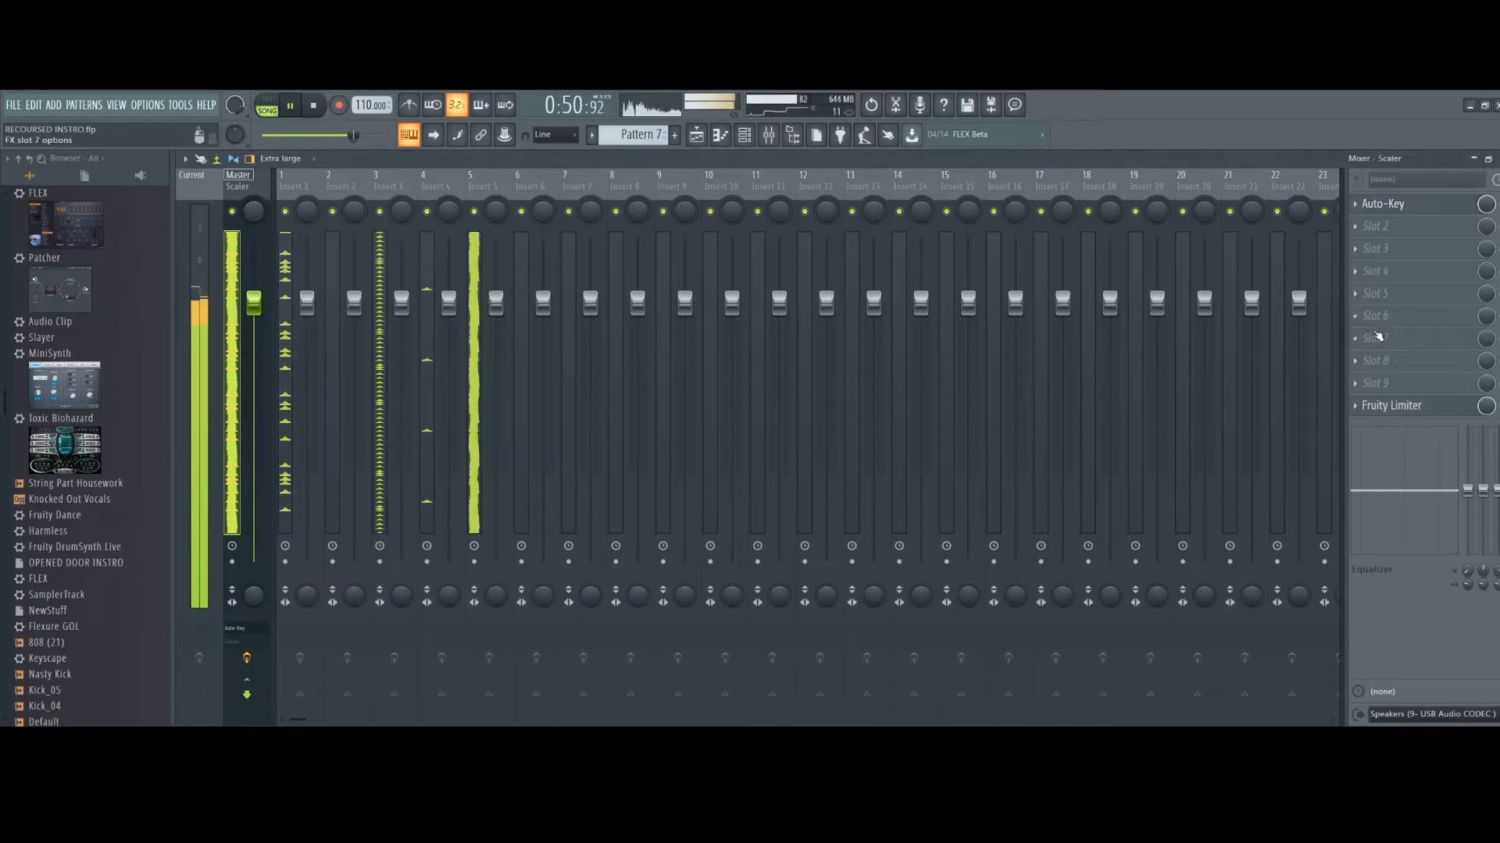
left_click(1355, 204)
left_click(1382, 235)
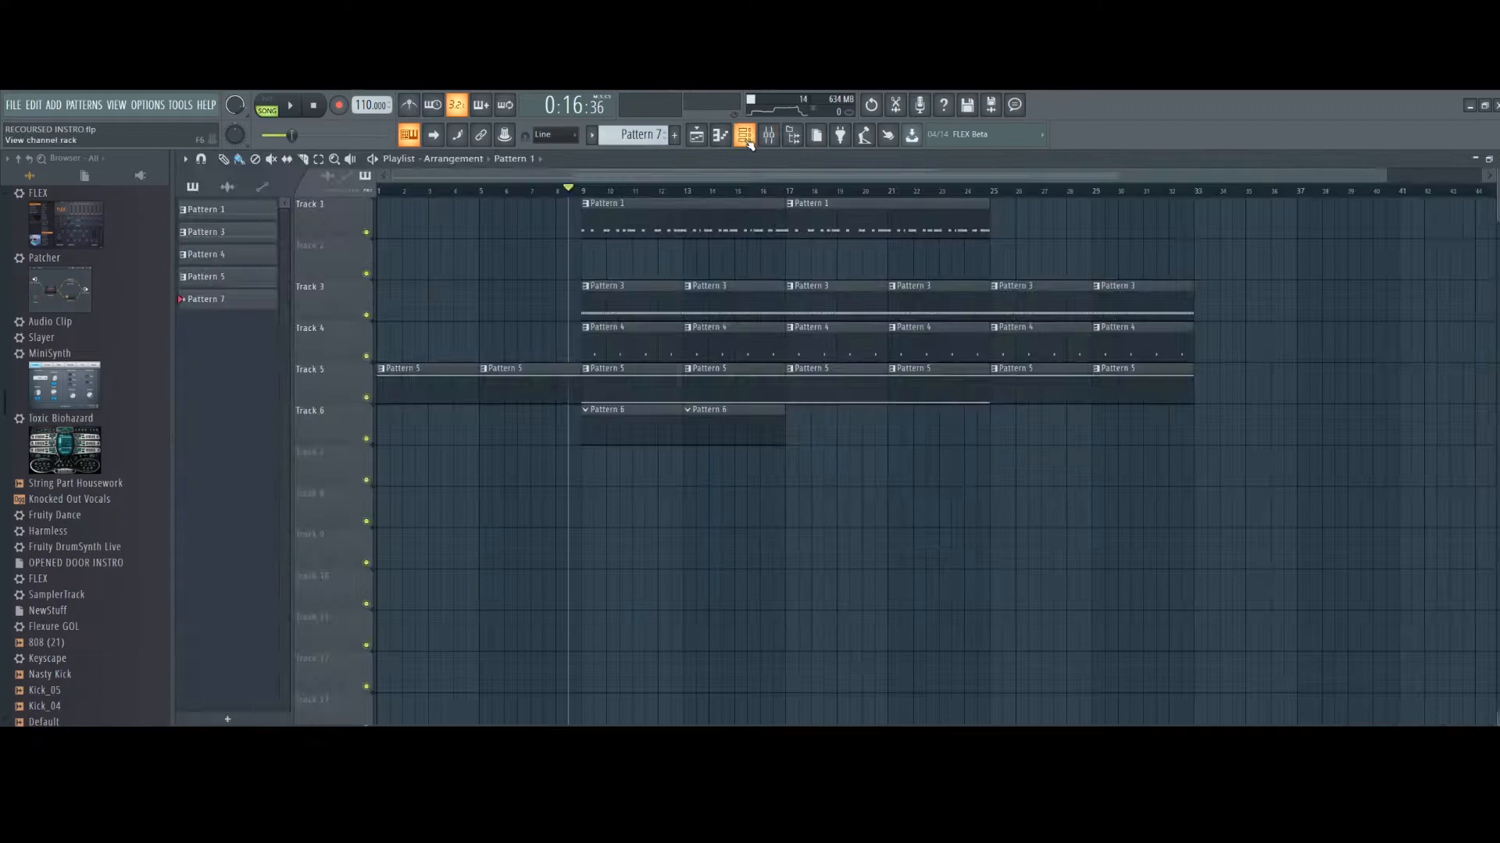
- Add TrackGod 2 as a new channel and load its Crystal Bells bank
left_click(53, 105)
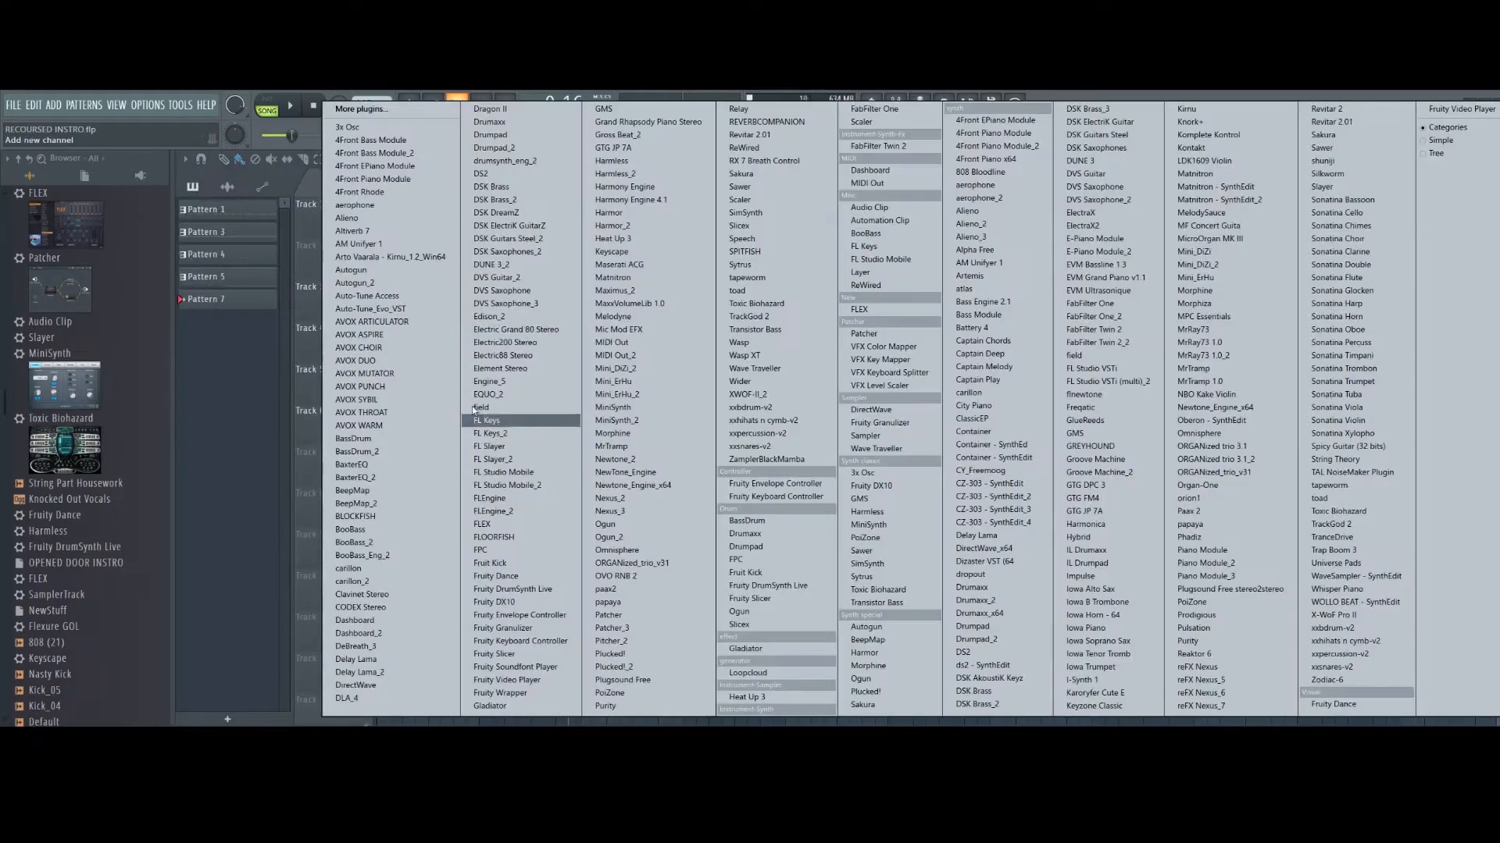
left_click(750, 317)
left_click(512, 321)
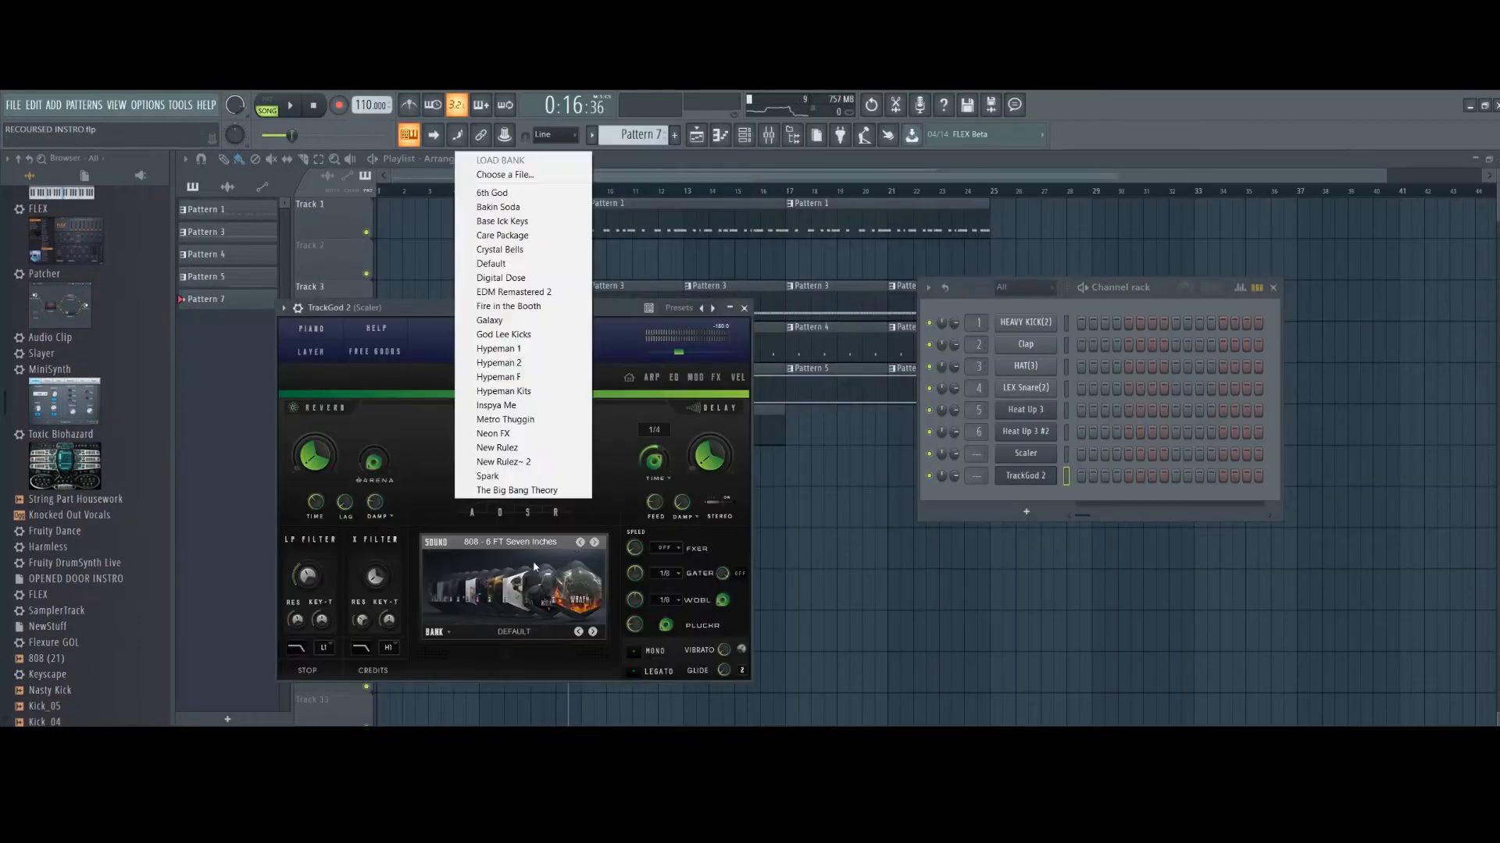
left_click(499, 249)
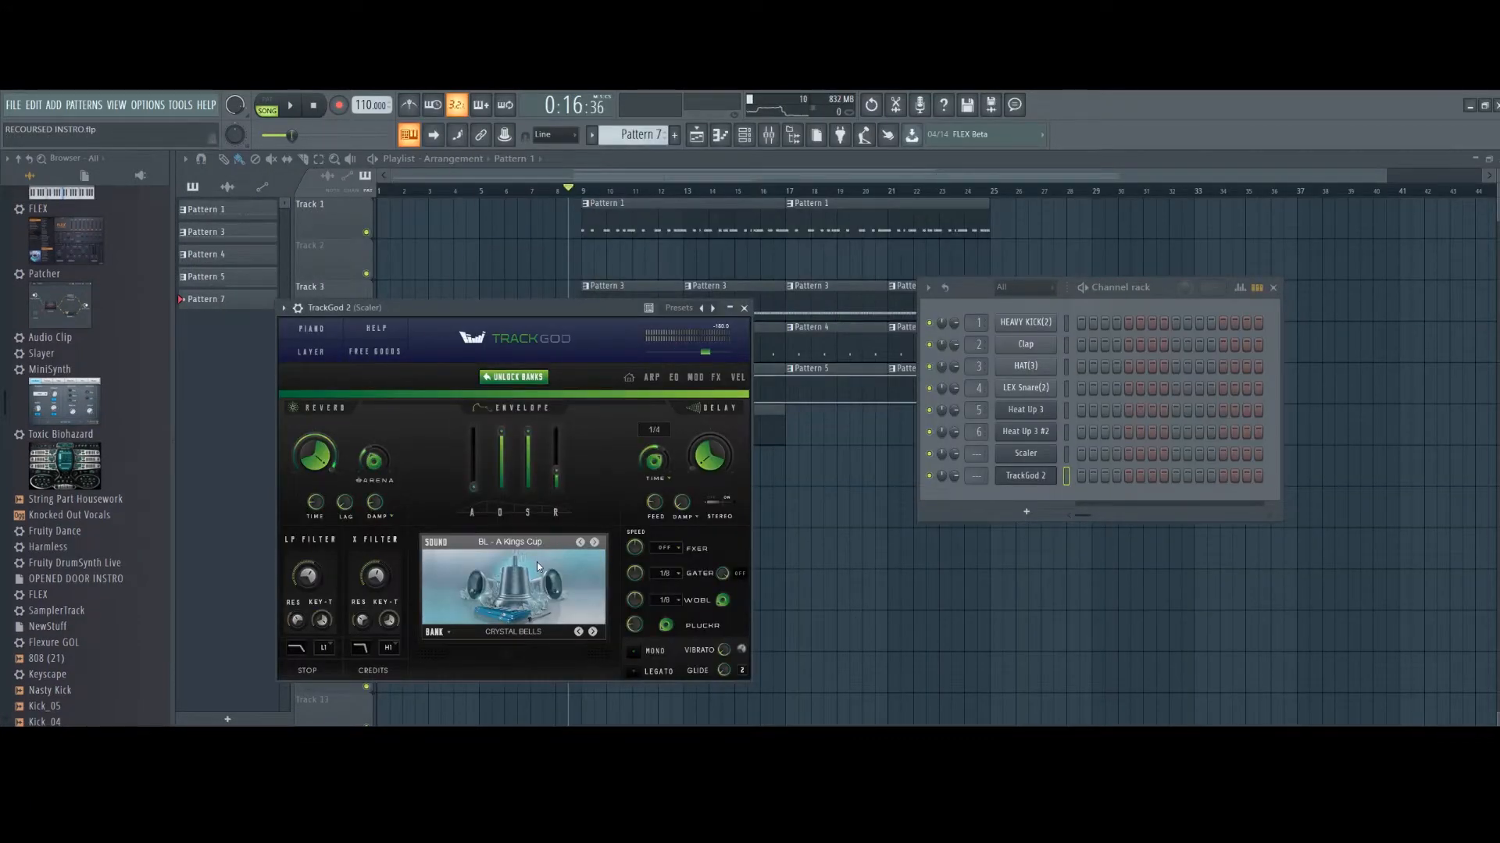
- Audition the Biggie Small and Blue Crystal sounds in TrackGod 2 over the playing song
left_click(595, 542)
key("space")
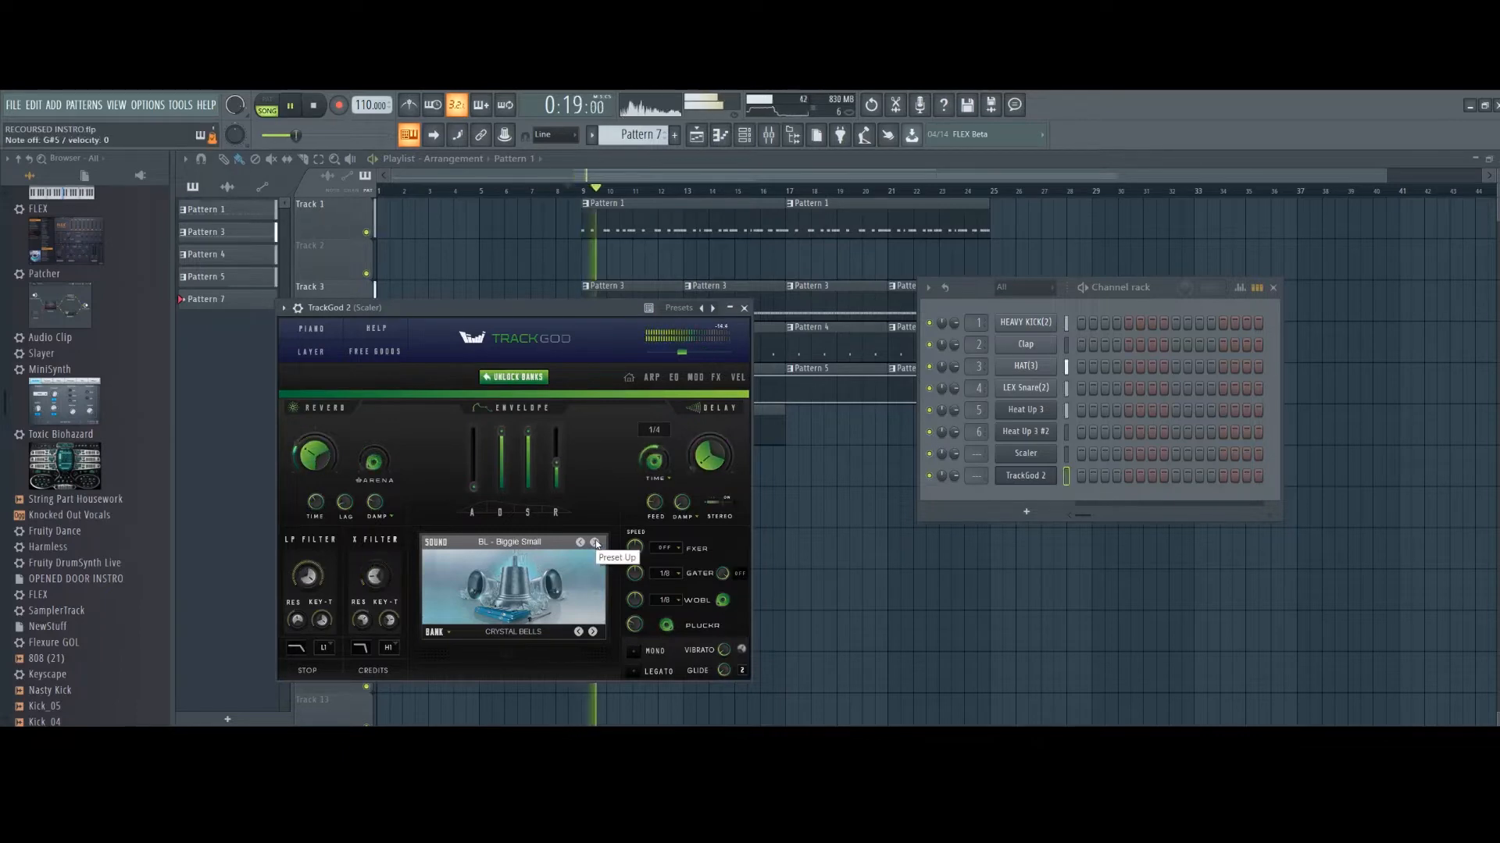
left_click(595, 542)
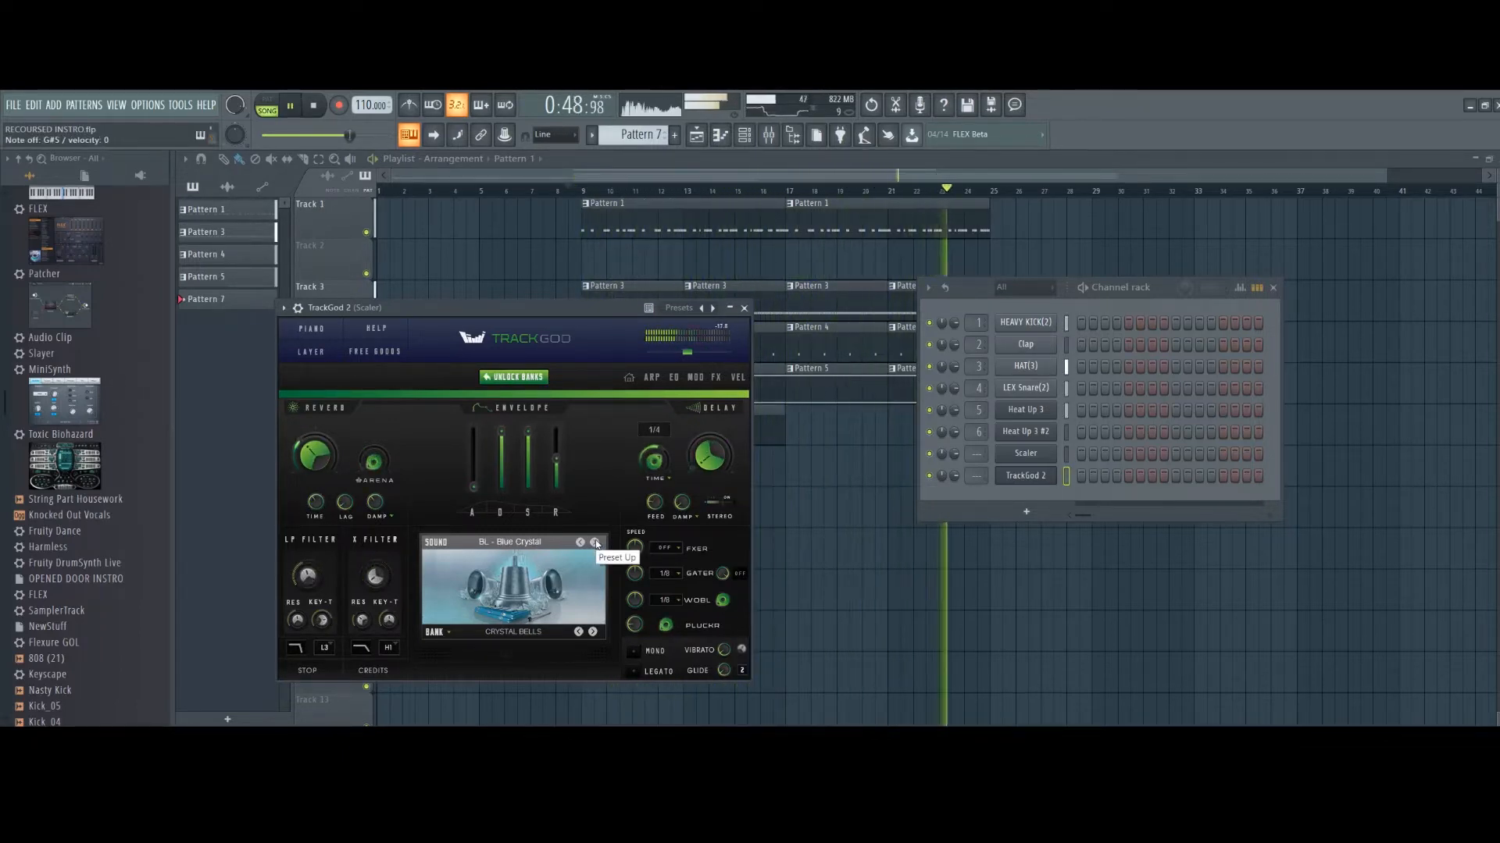
key("space")
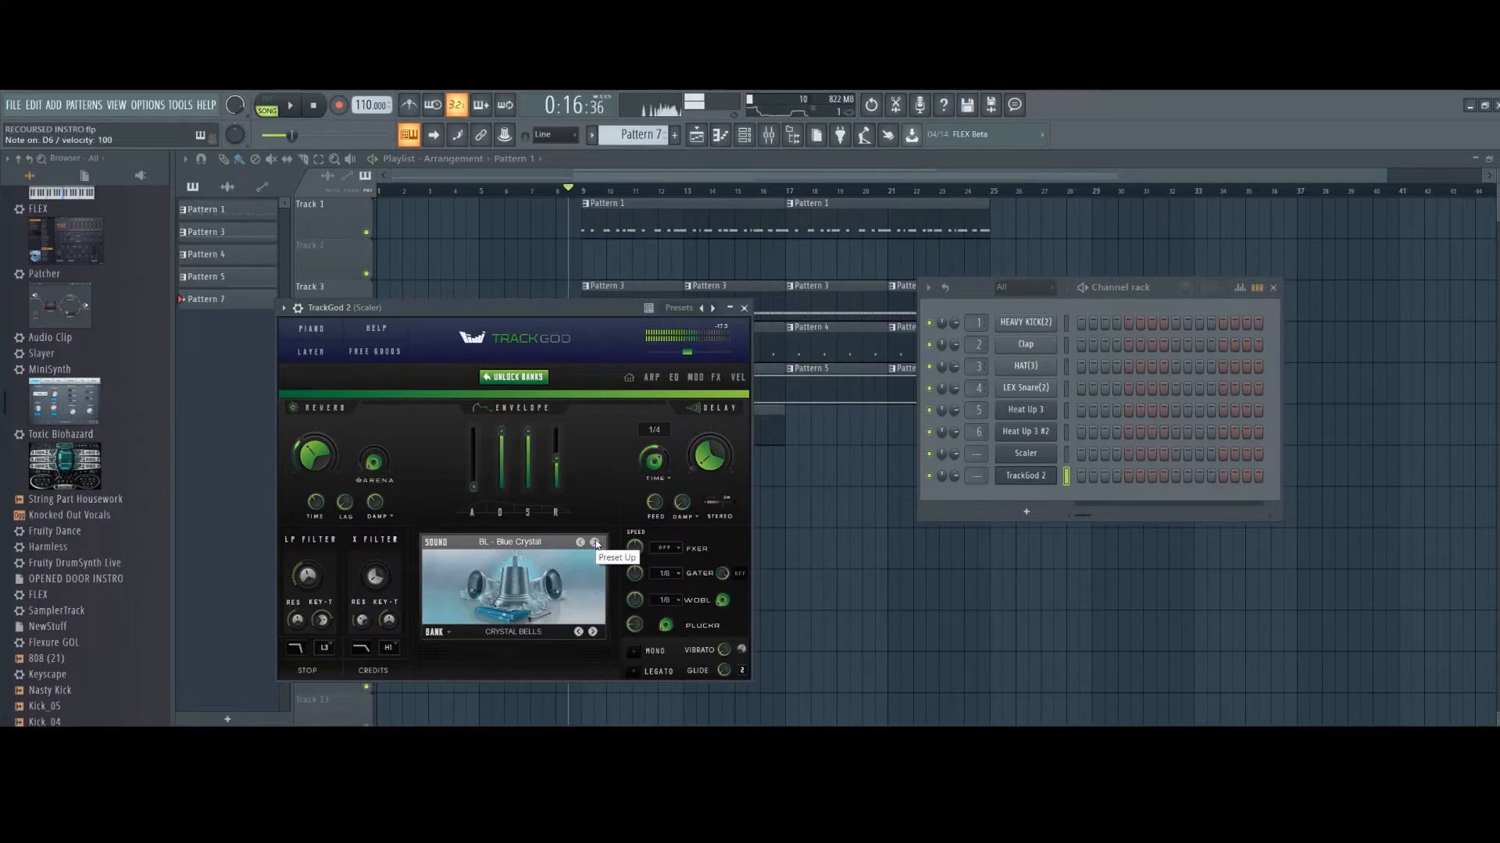
- Close the TrackGod 2 window and delete its channel from the channel rack
left_click(745, 307)
right_click(1029, 476)
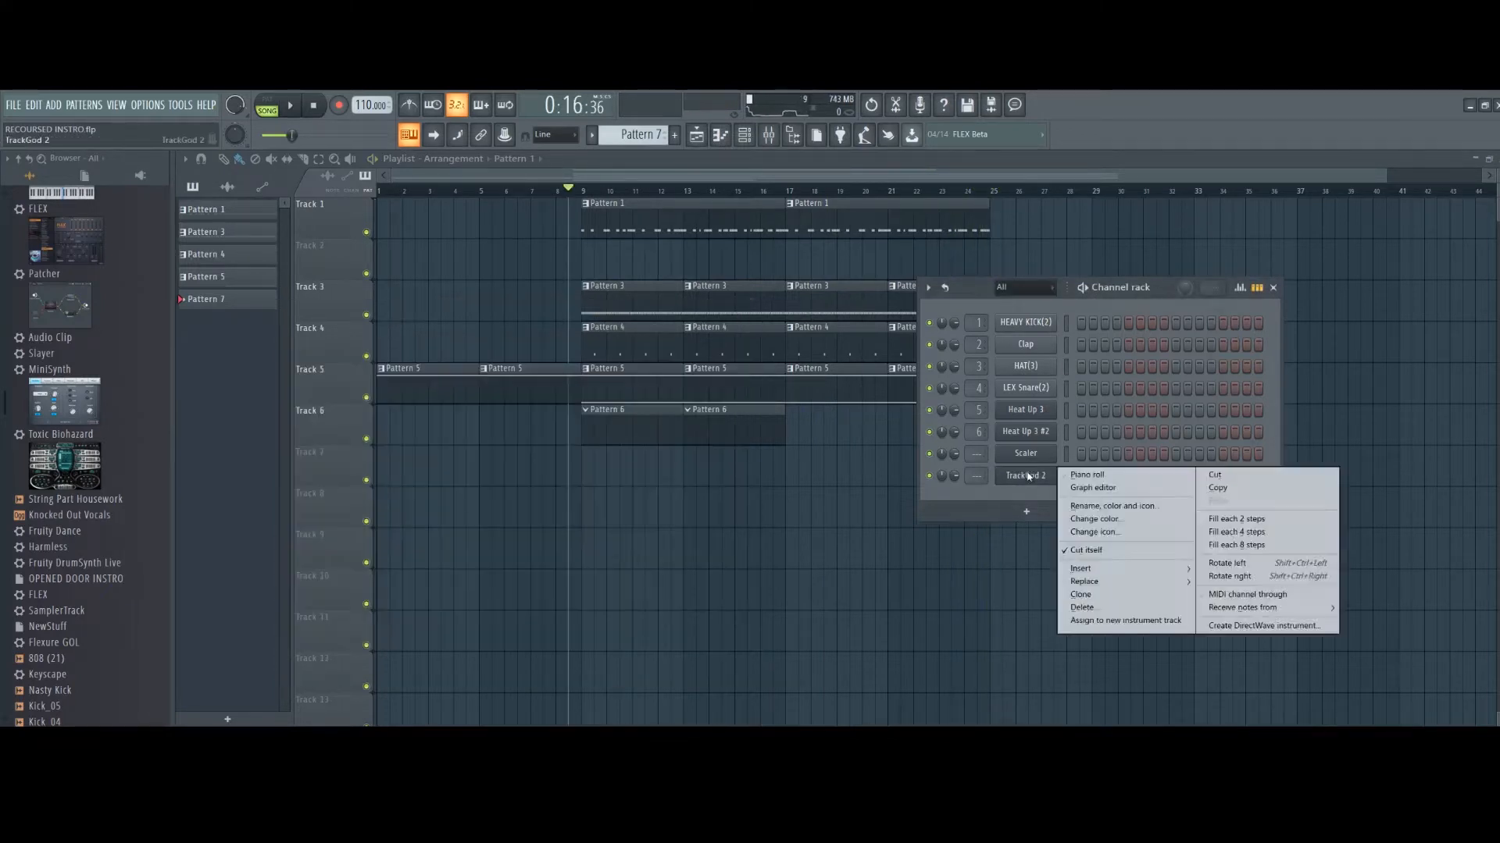
left_click(1082, 607)
left_click(873, 461)
right_click(1041, 475)
left_click(1096, 608)
left_click(845, 458)
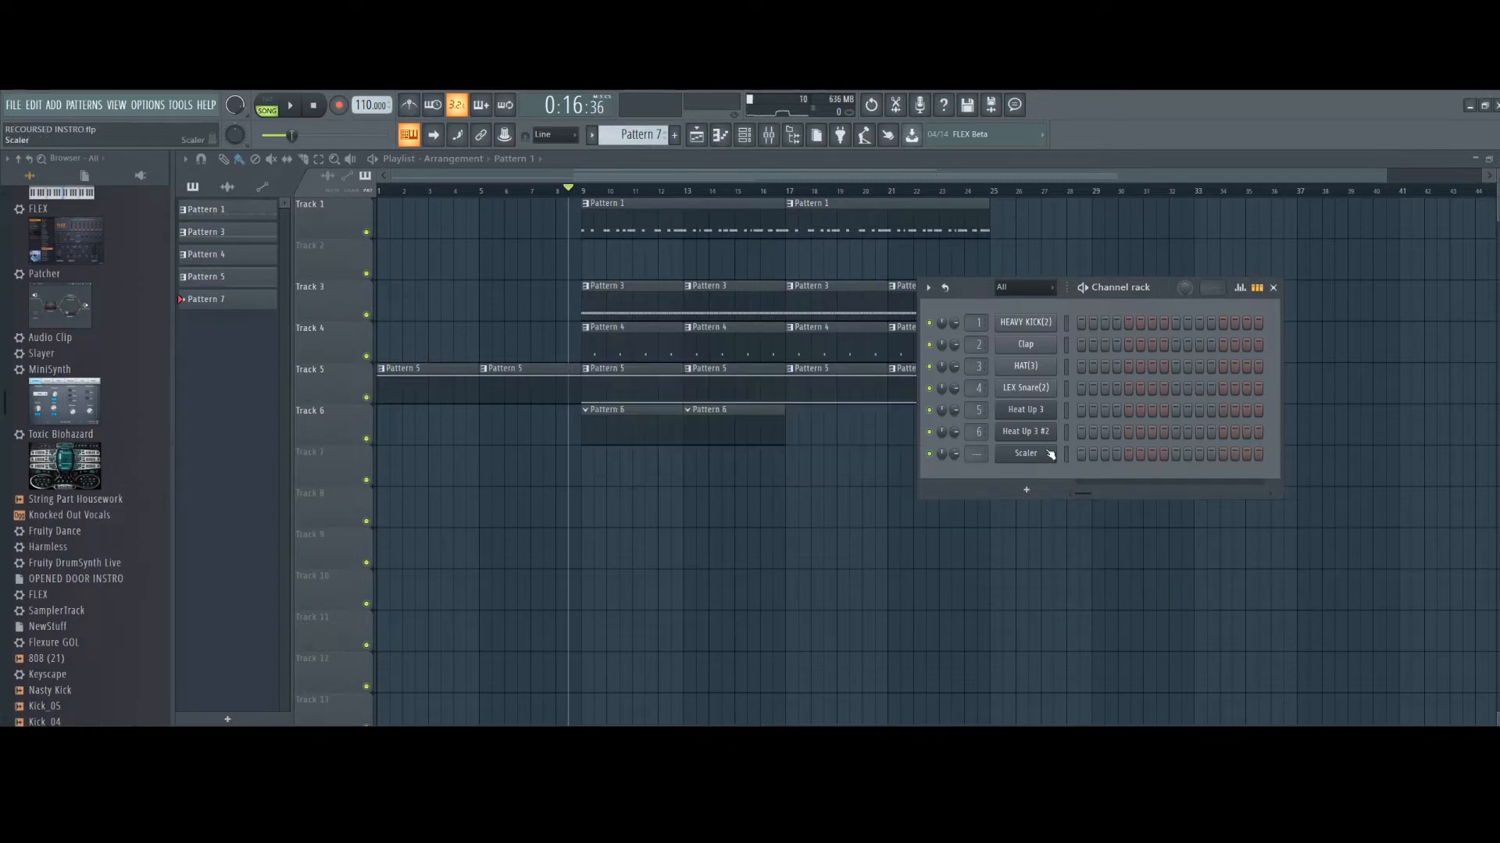
- Delete the Scaler channel from the channel rack
right_click(1048, 453)
left_click(1097, 586)
left_click(838, 456)
left_click_drag(1388, 169, 1115, 158)
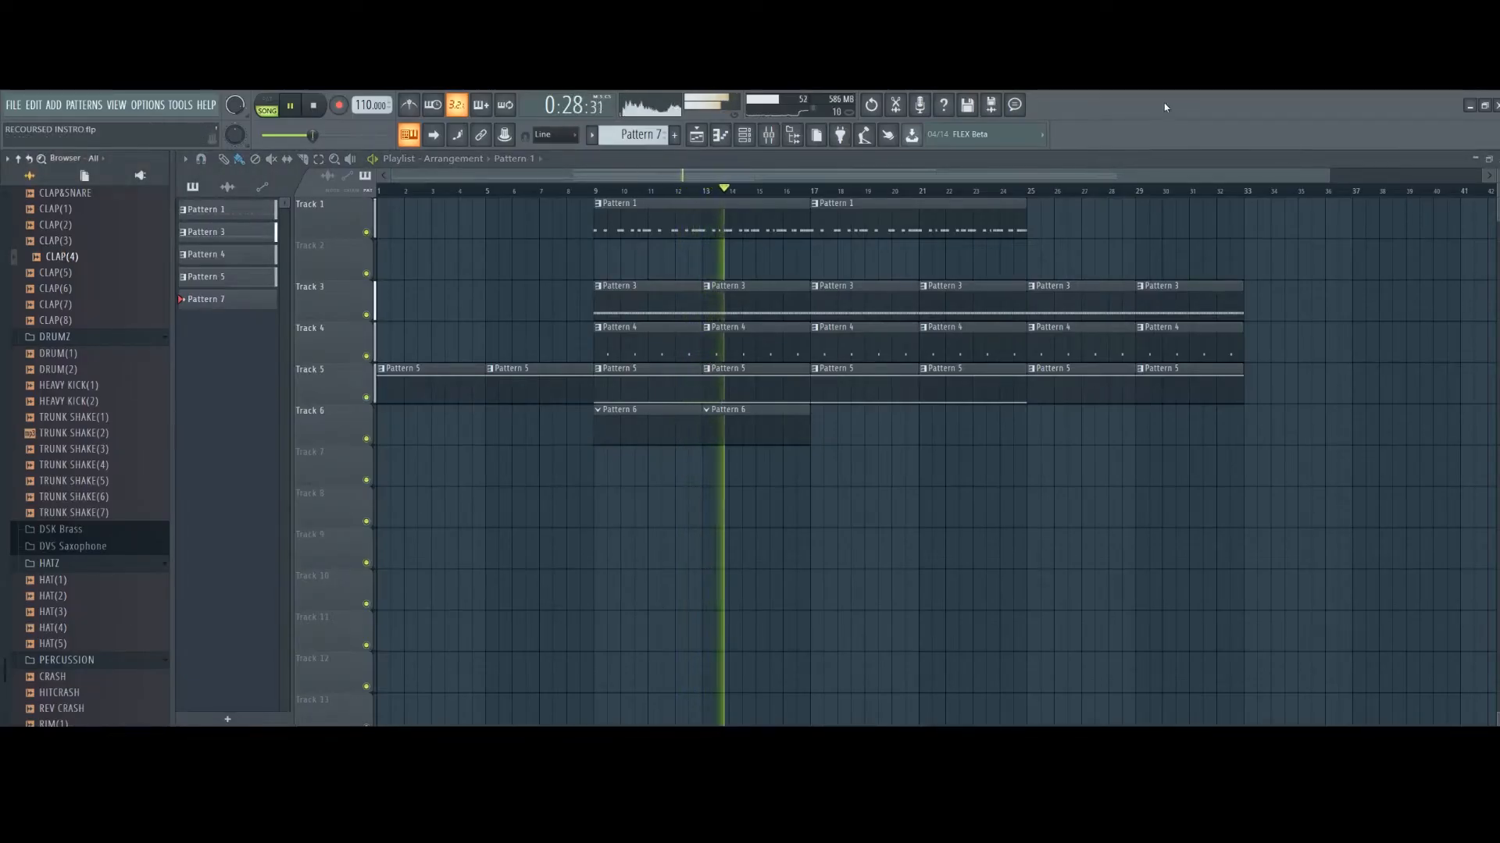
- Switch to OBS to check the screen recording, and return to FL Studio
left_click(1481, 106)
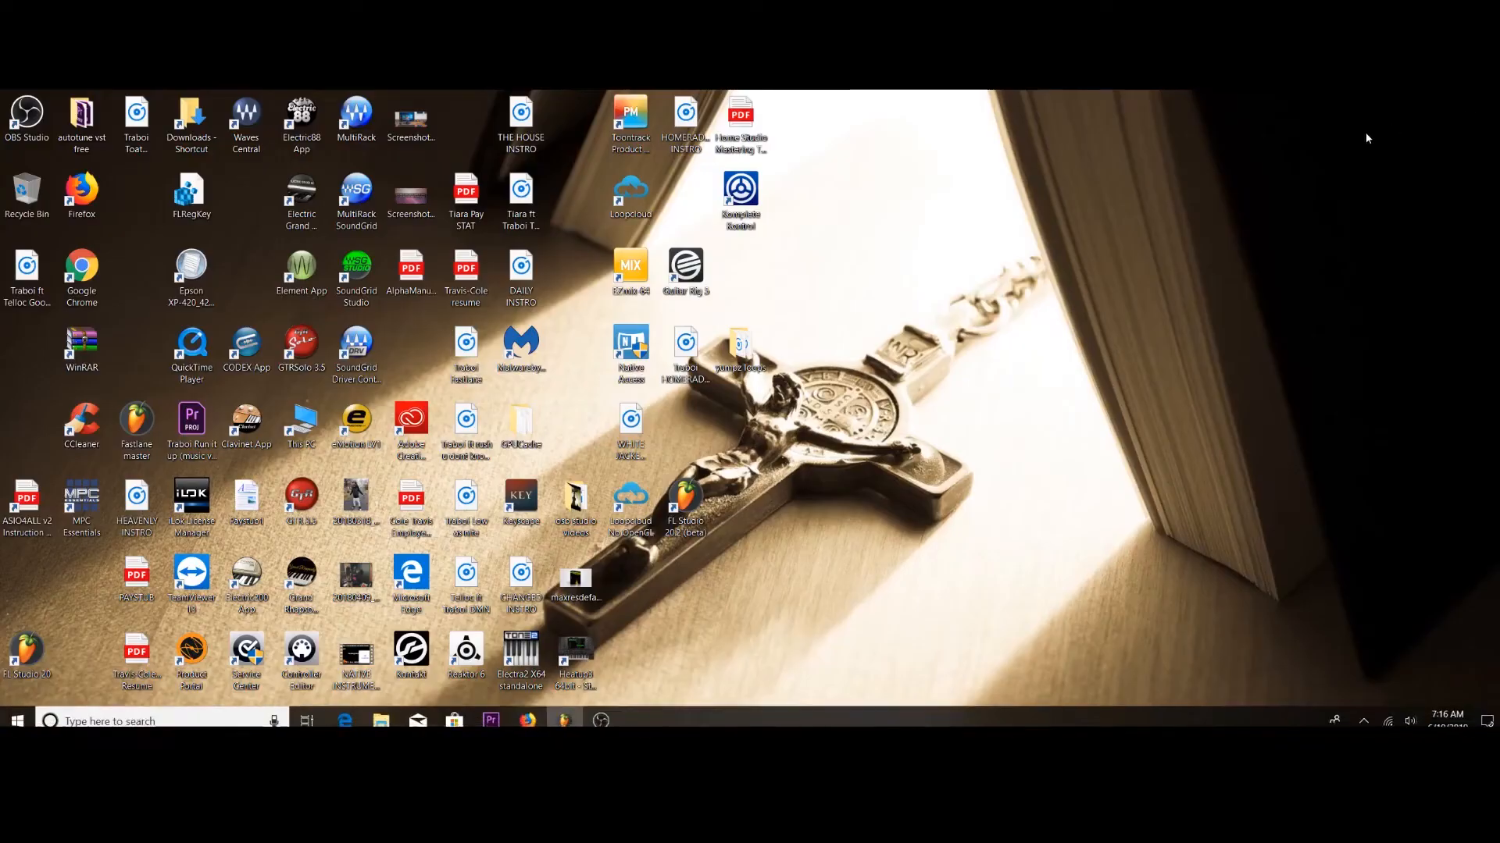
mouse_move(600, 717)
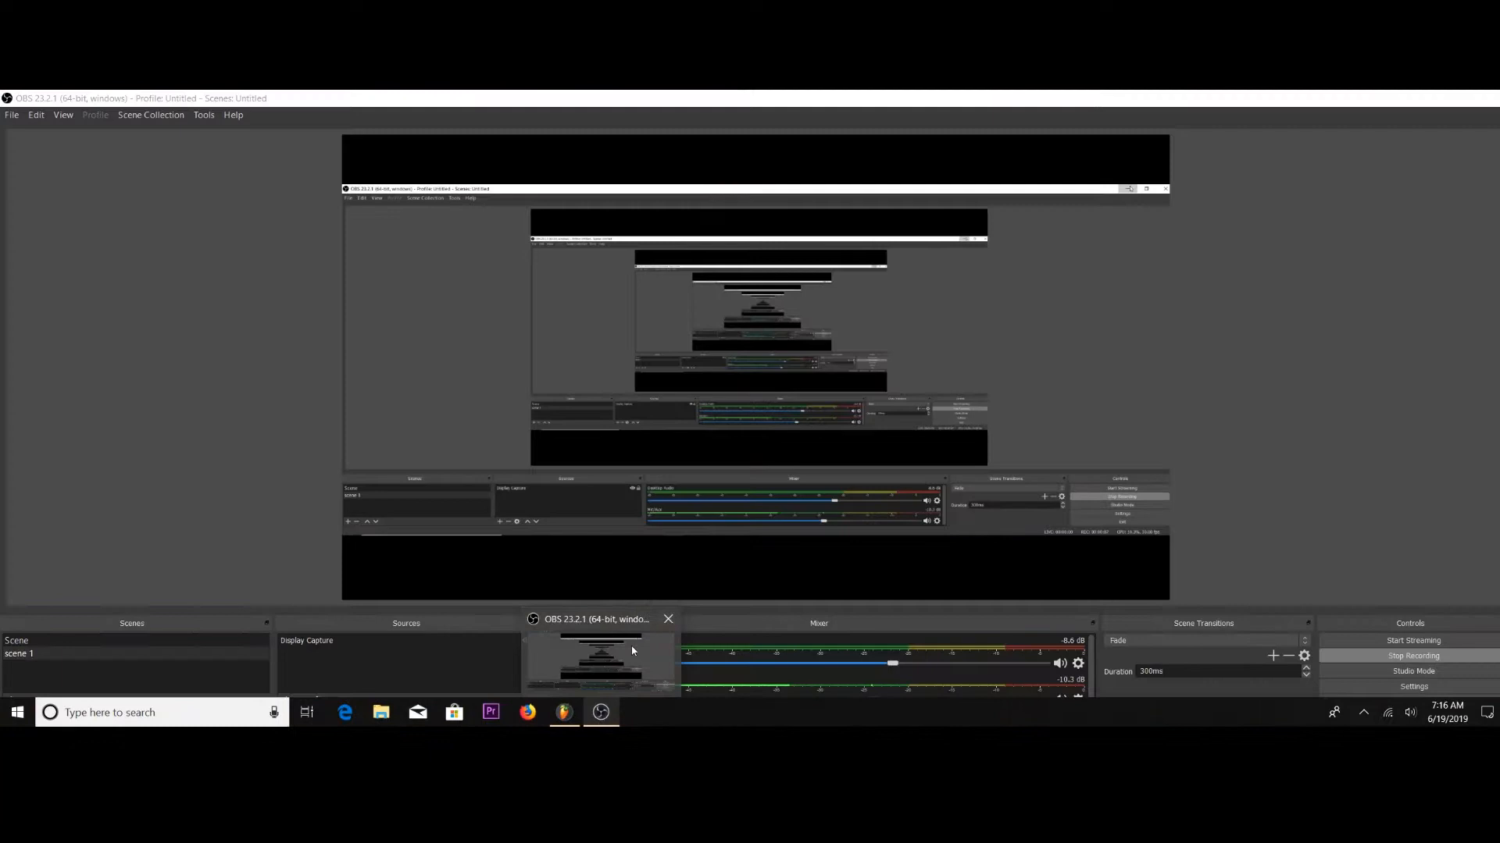
left_click(633, 652)
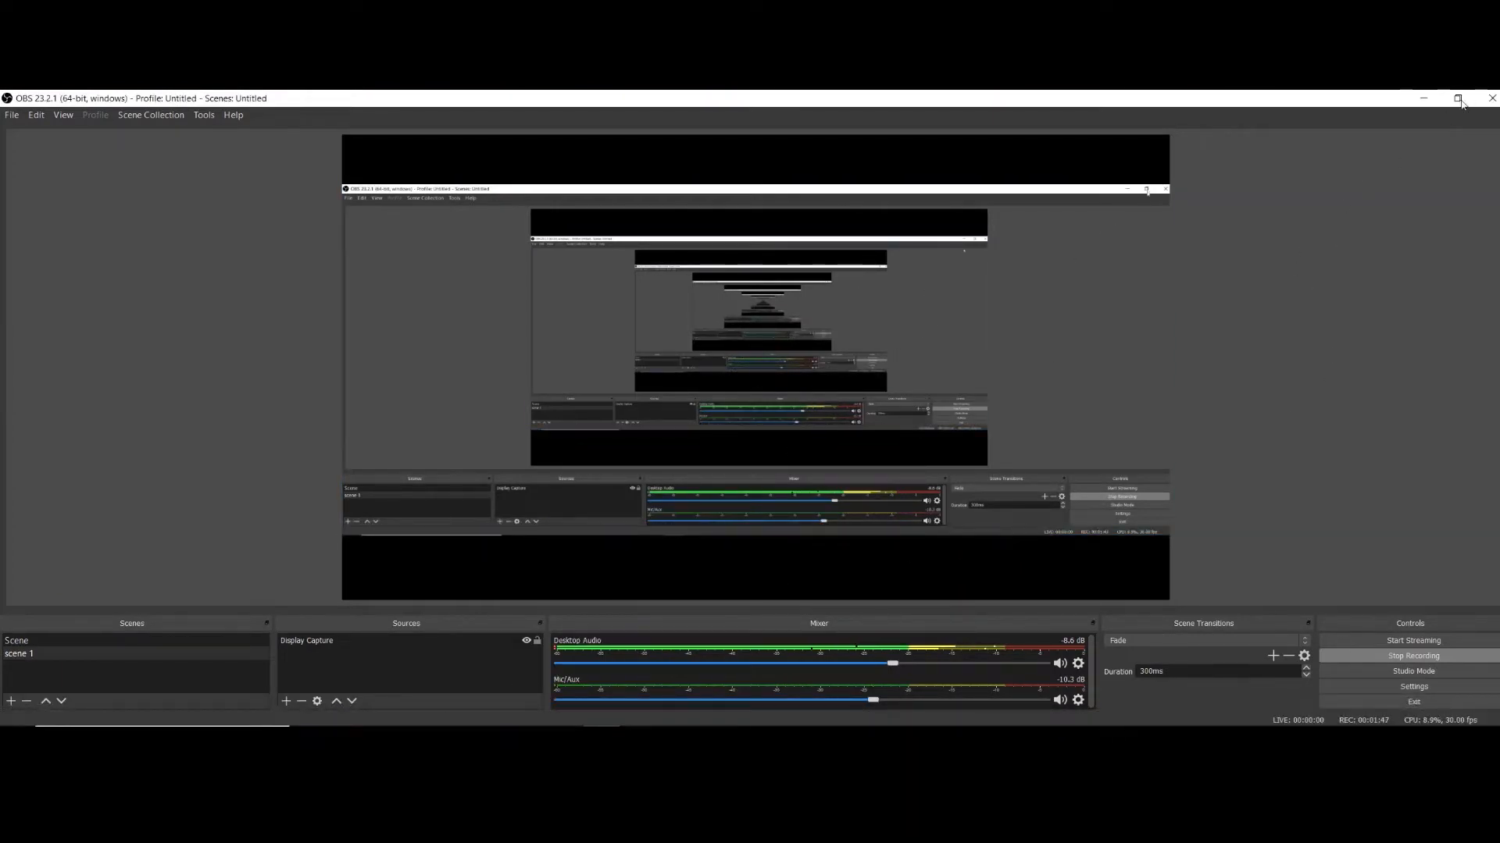
left_click(1423, 98)
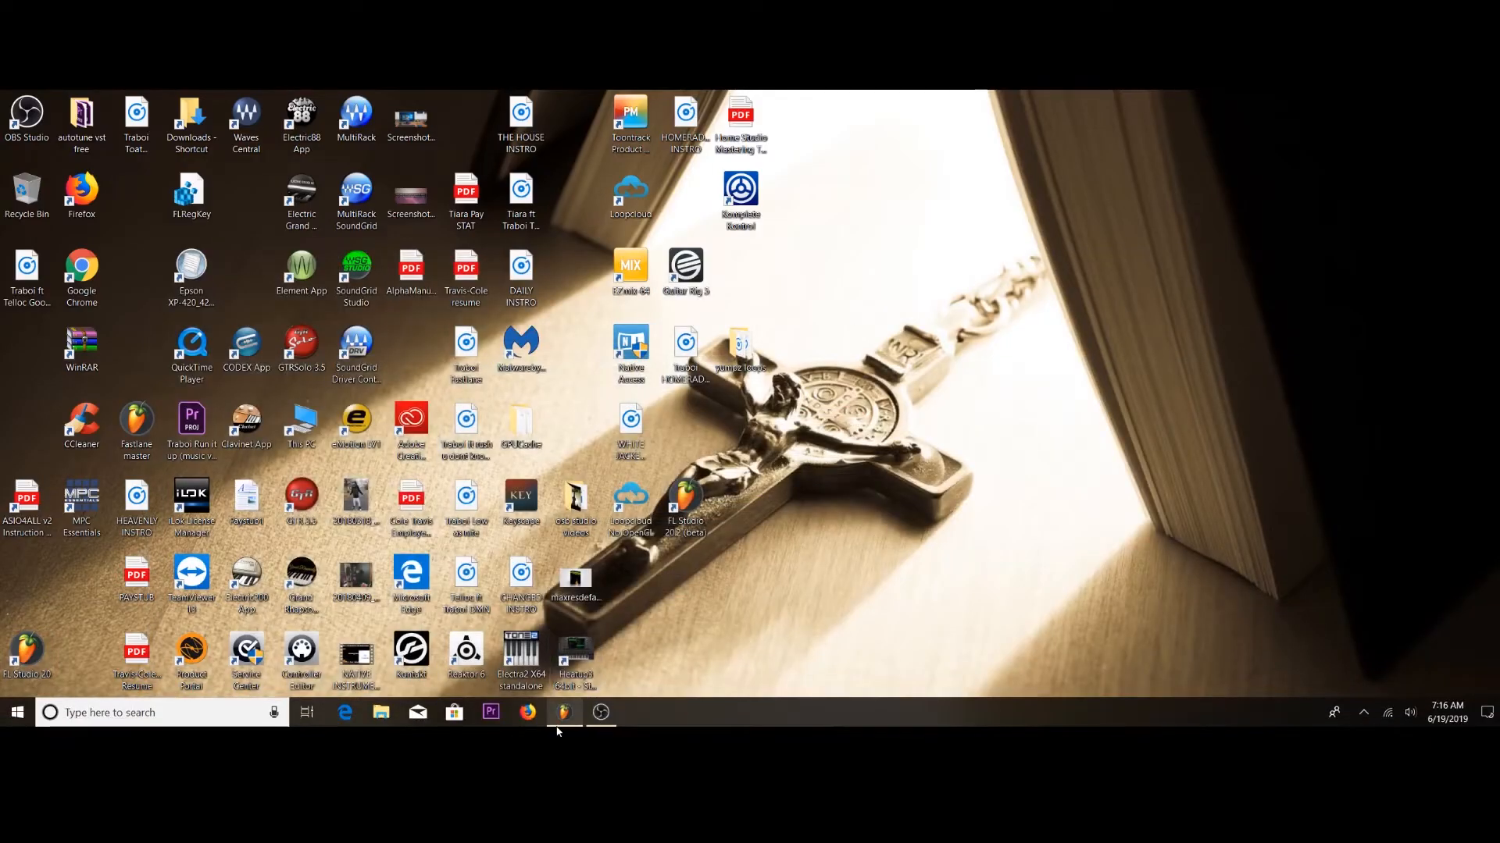
mouse_move(560, 723)
left_click(578, 674)
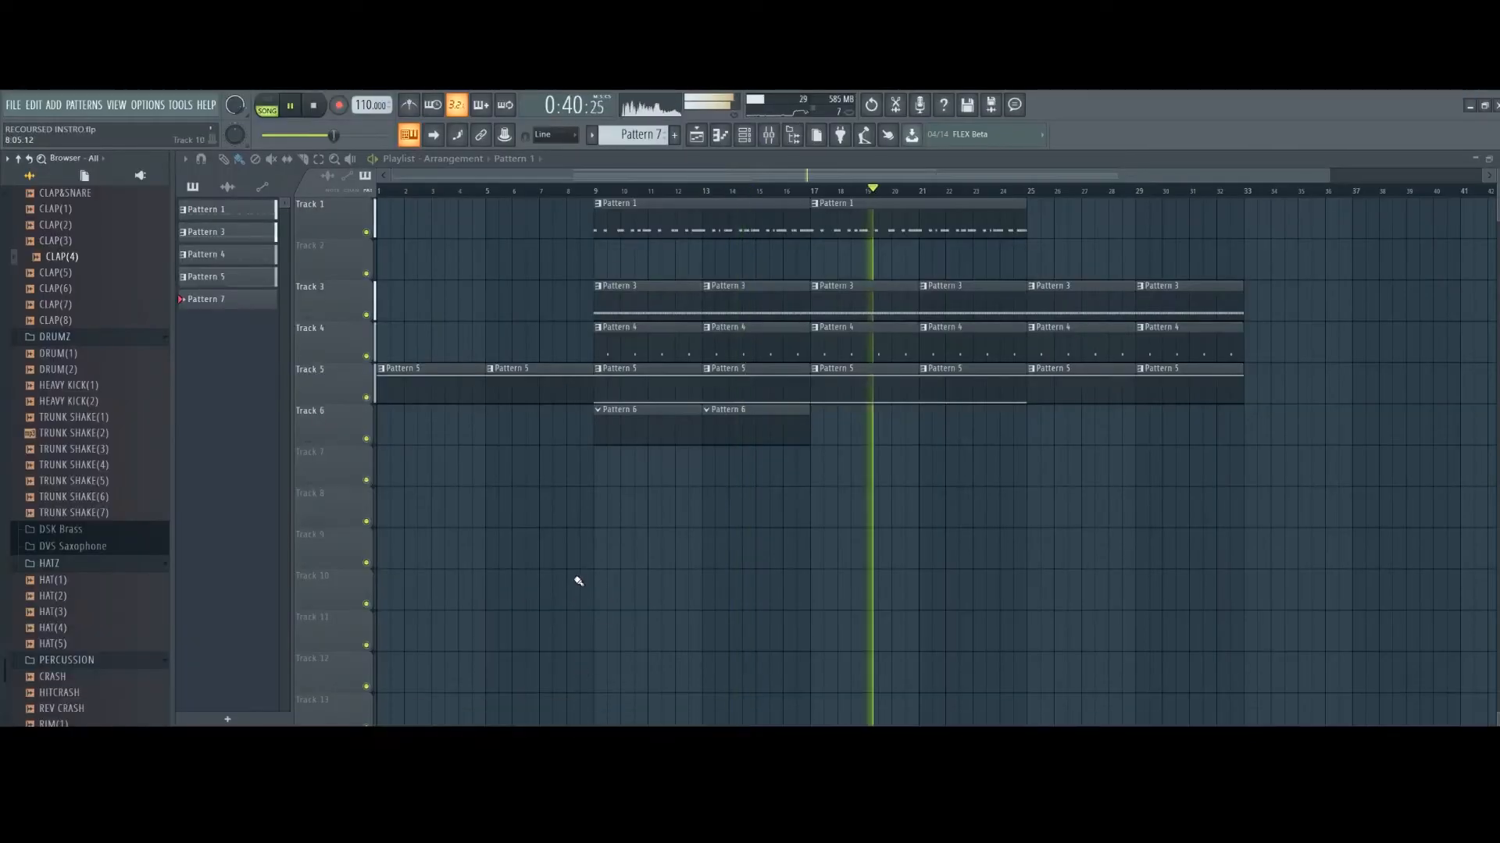
- Stop the running song, show the mixer and play the first few seconds of the song
left_click(310, 109)
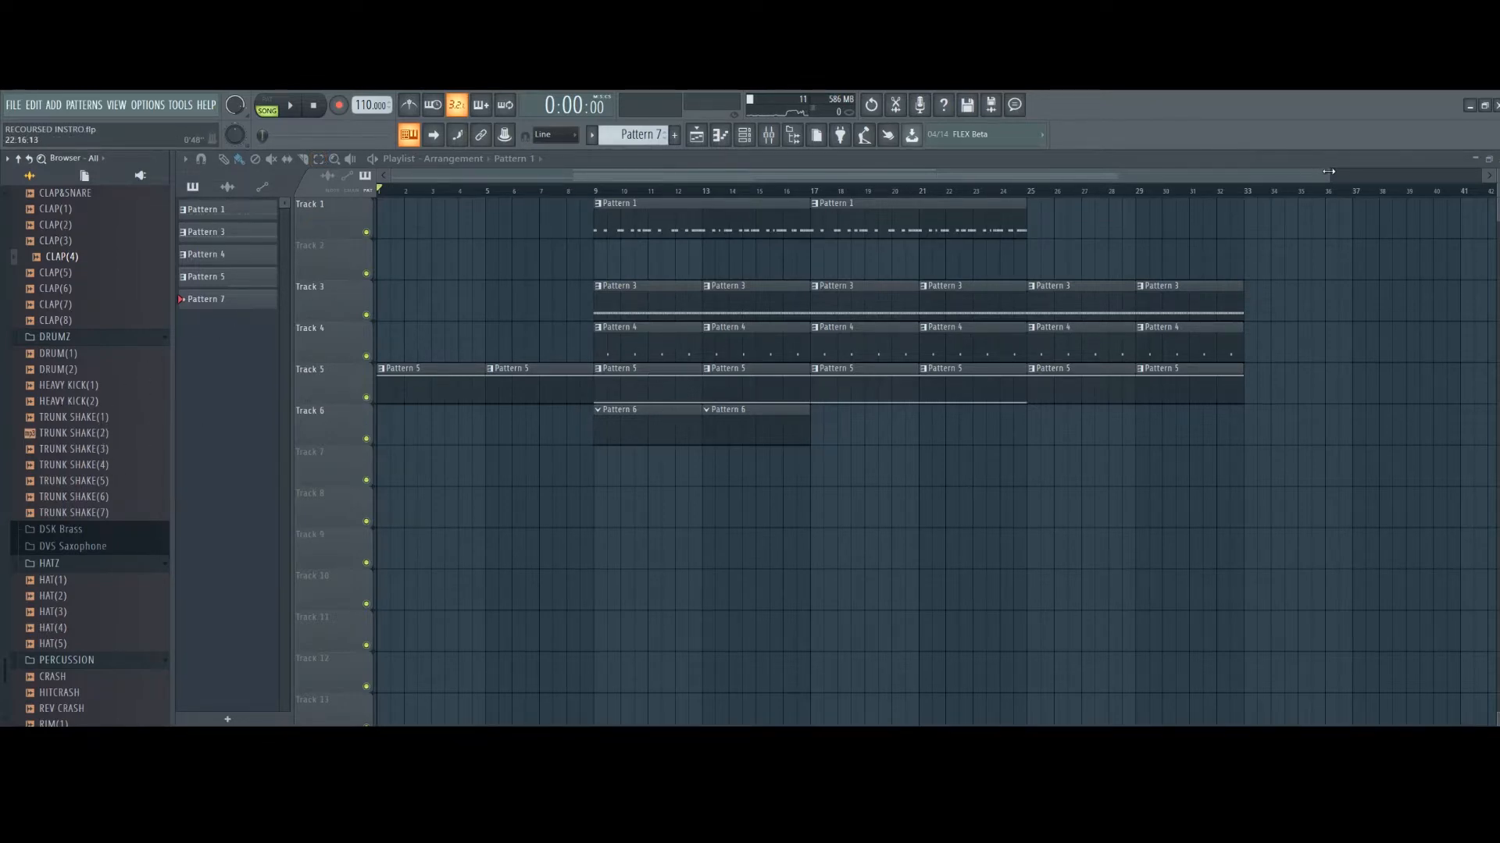
left_click_drag(1328, 171, 1117, 166)
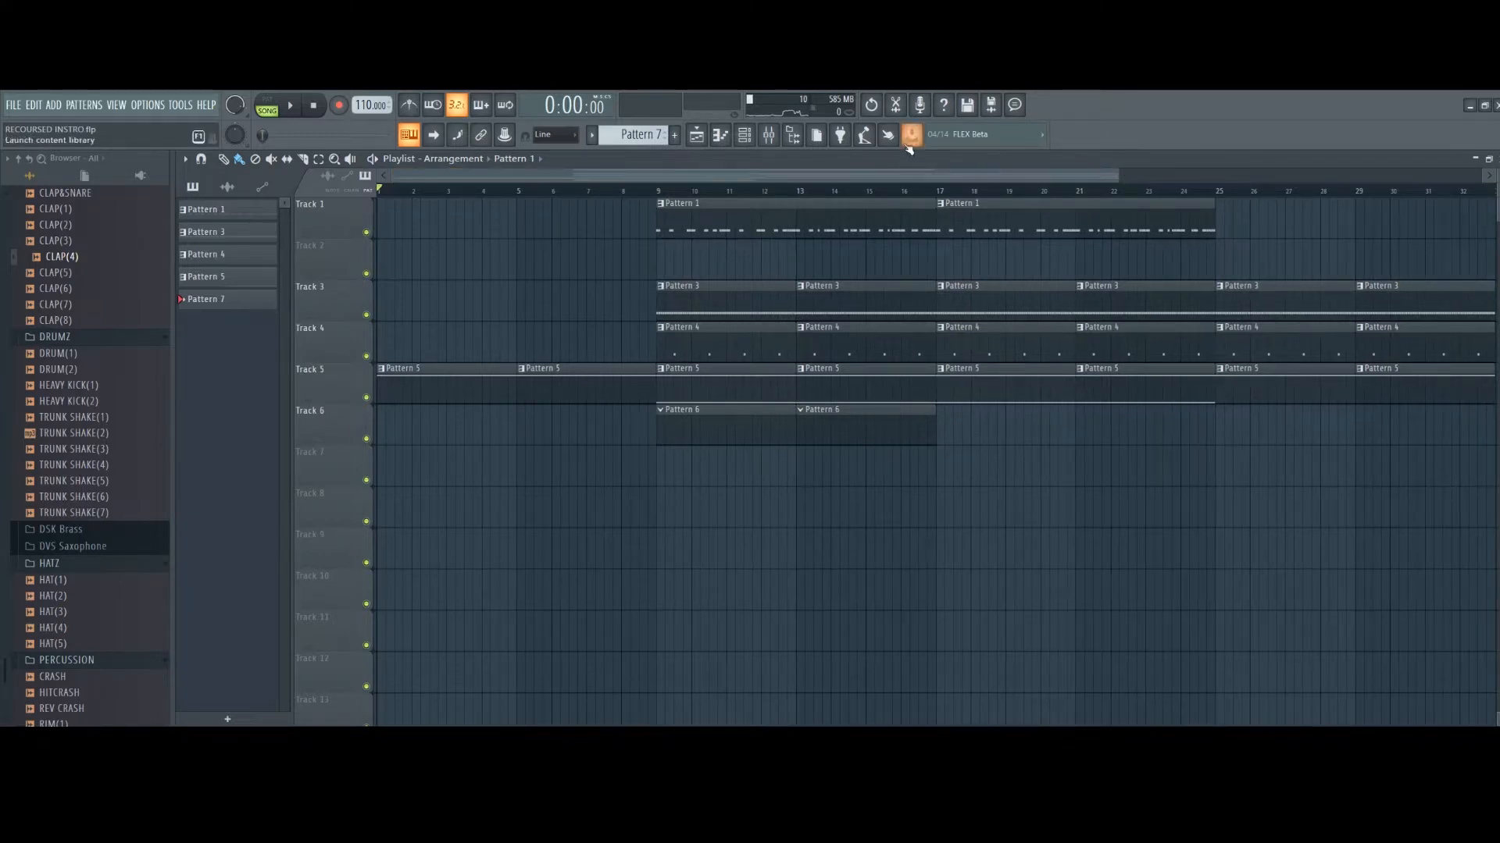
left_click(783, 134)
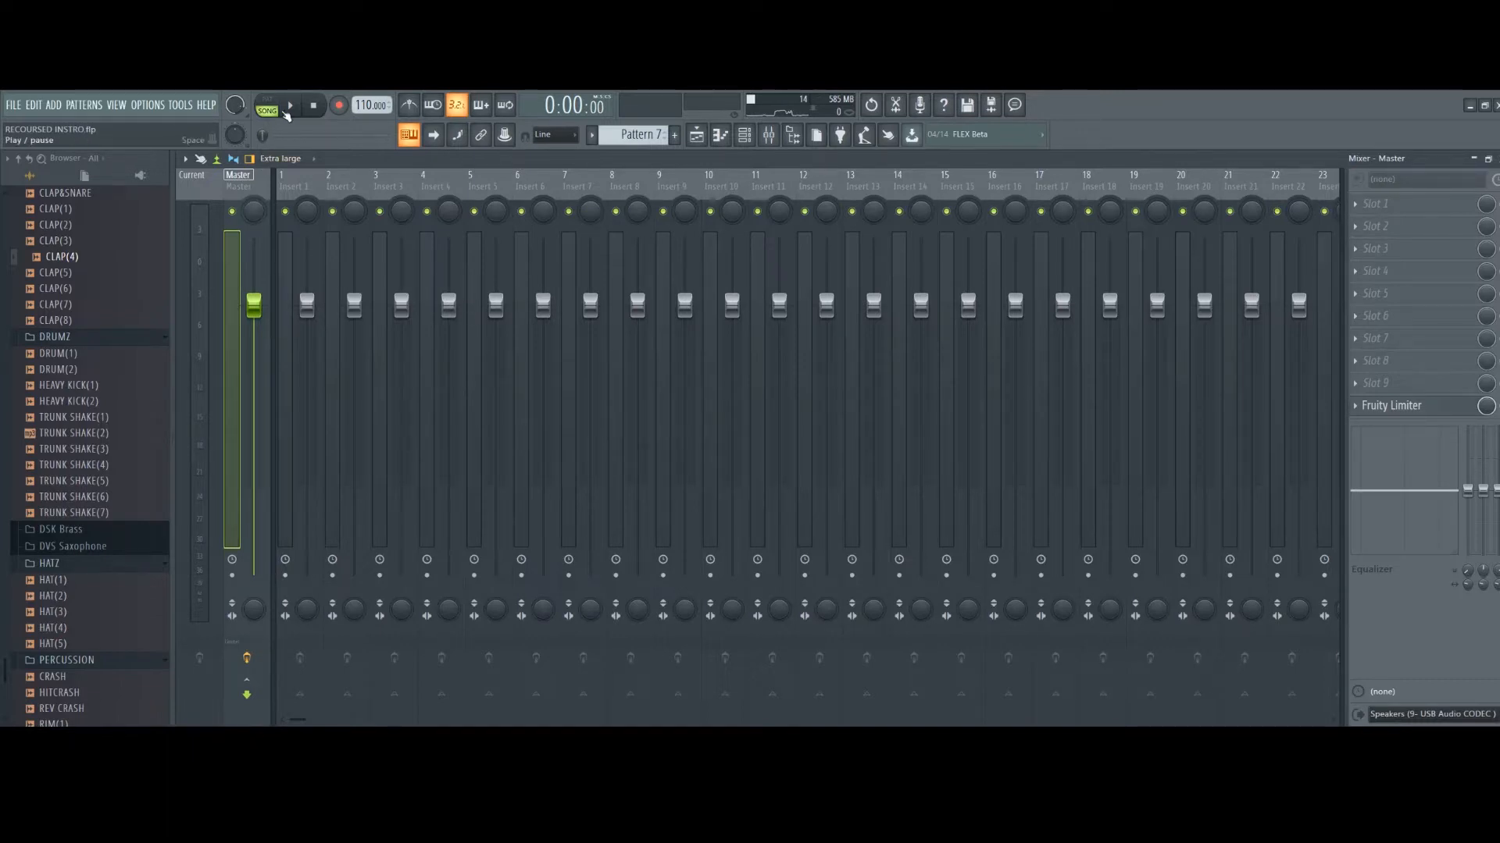
left_click(292, 108)
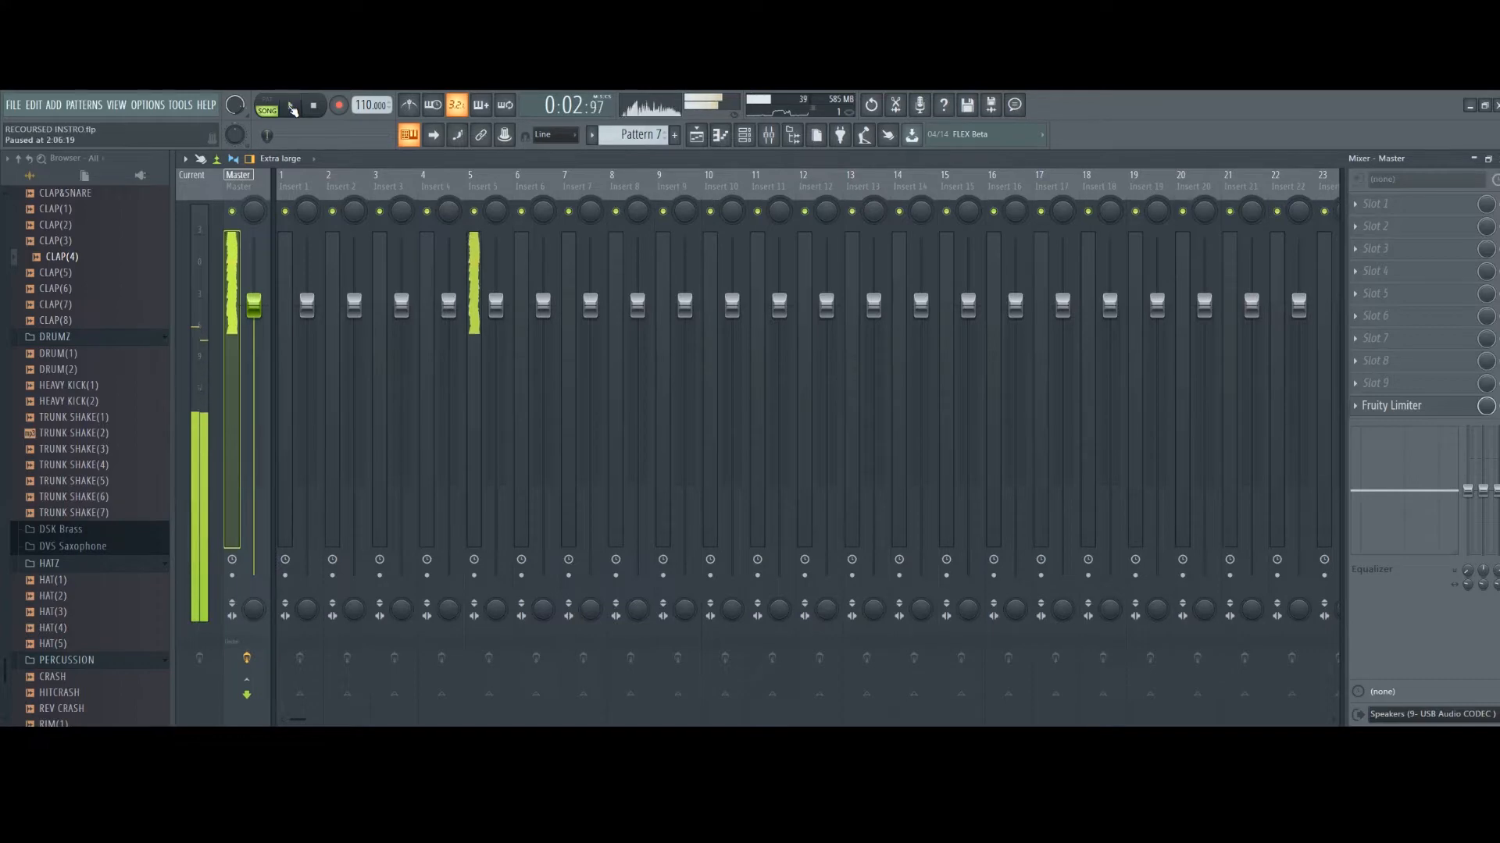
- Look through the browser's sample folders and search the browser for "scal"
scroll(102, 504, "down", 6)
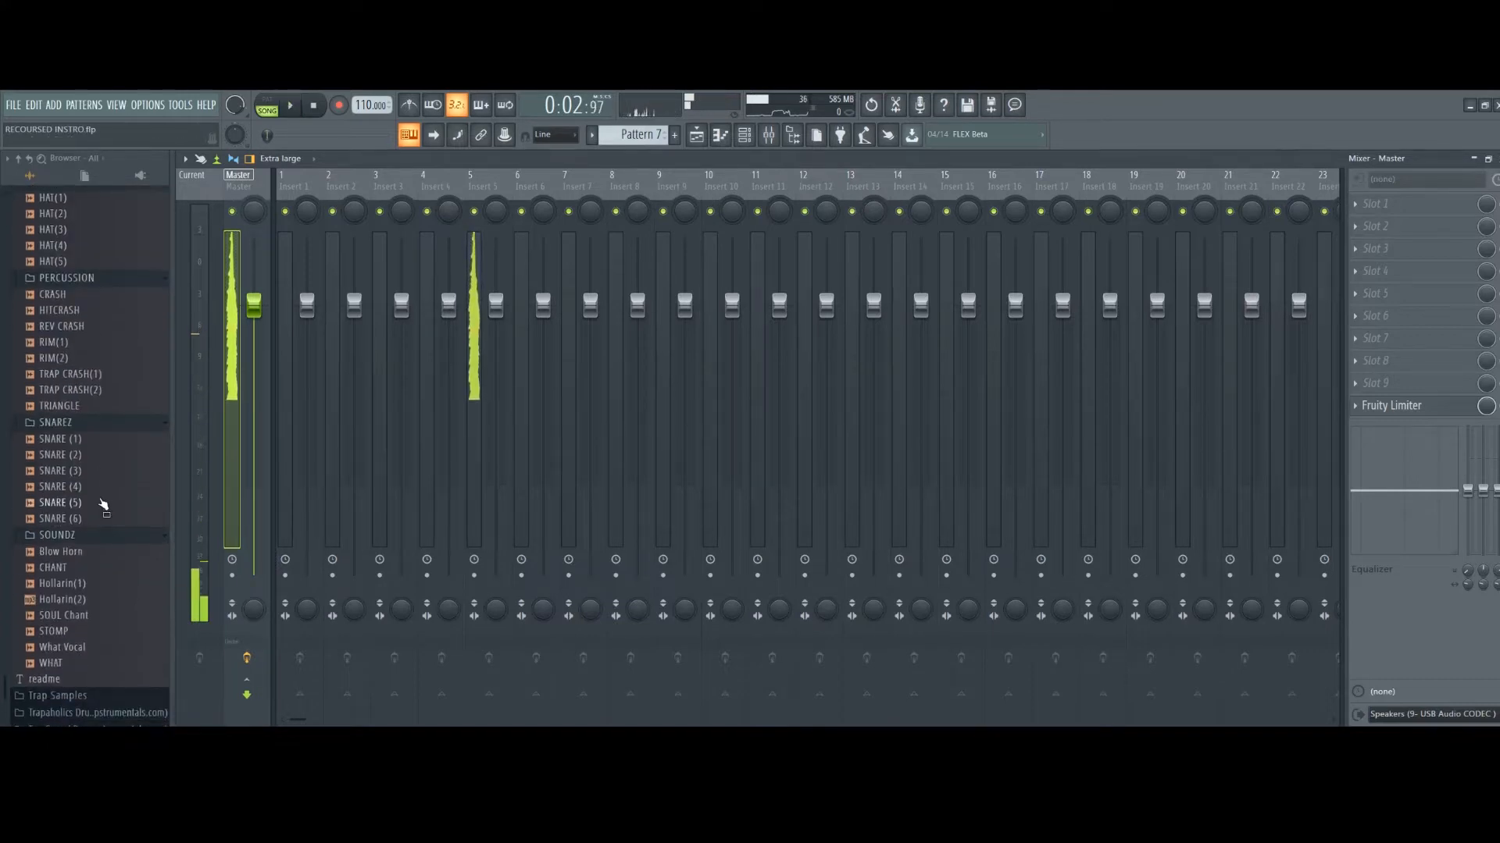
scroll(103, 504, "down", 4)
scroll(125, 539, "down", 3)
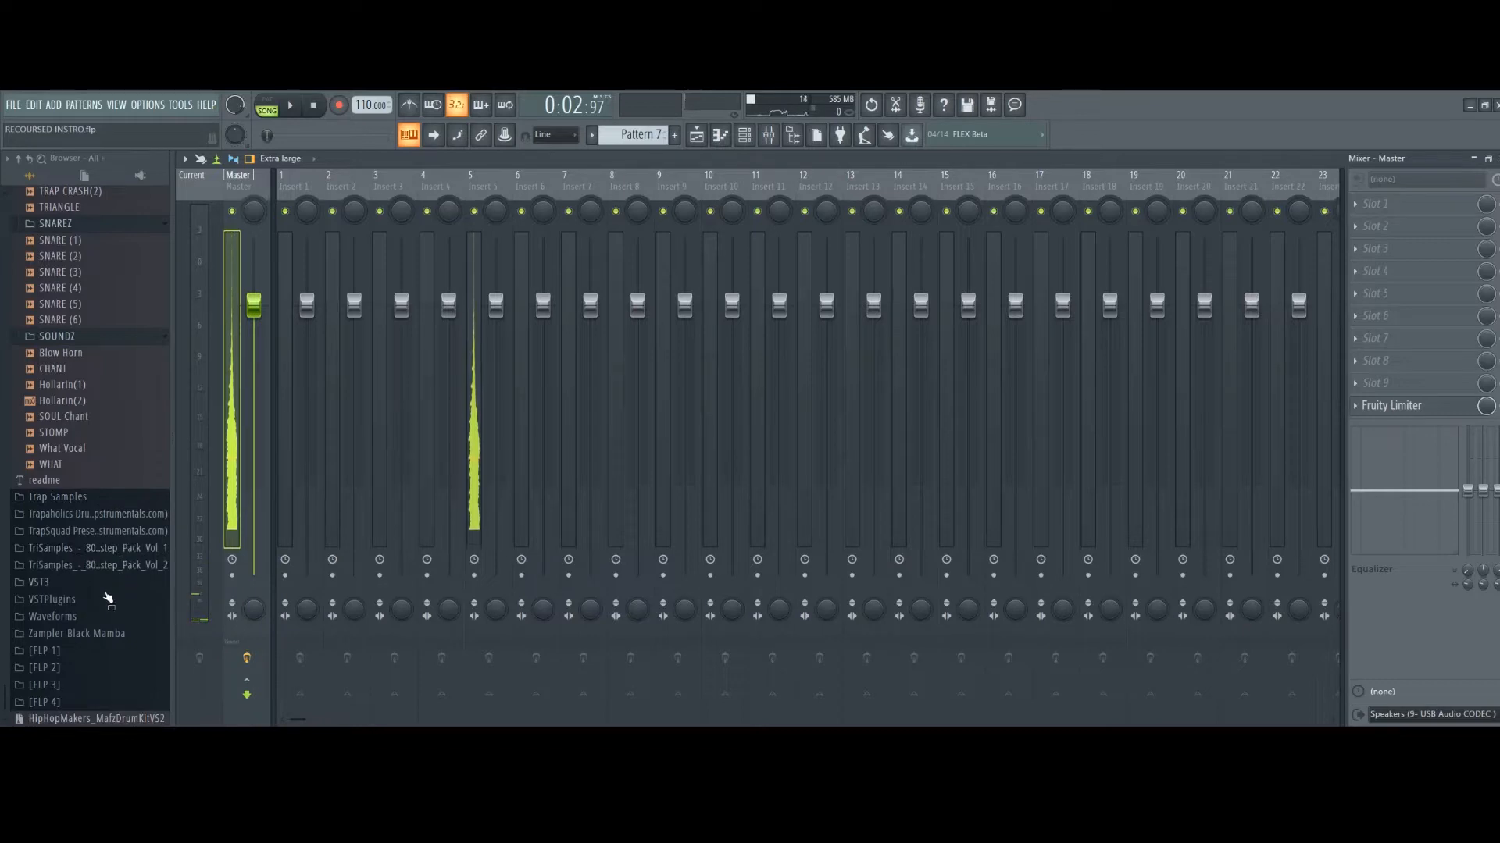
scroll(100, 612, "up", 20)
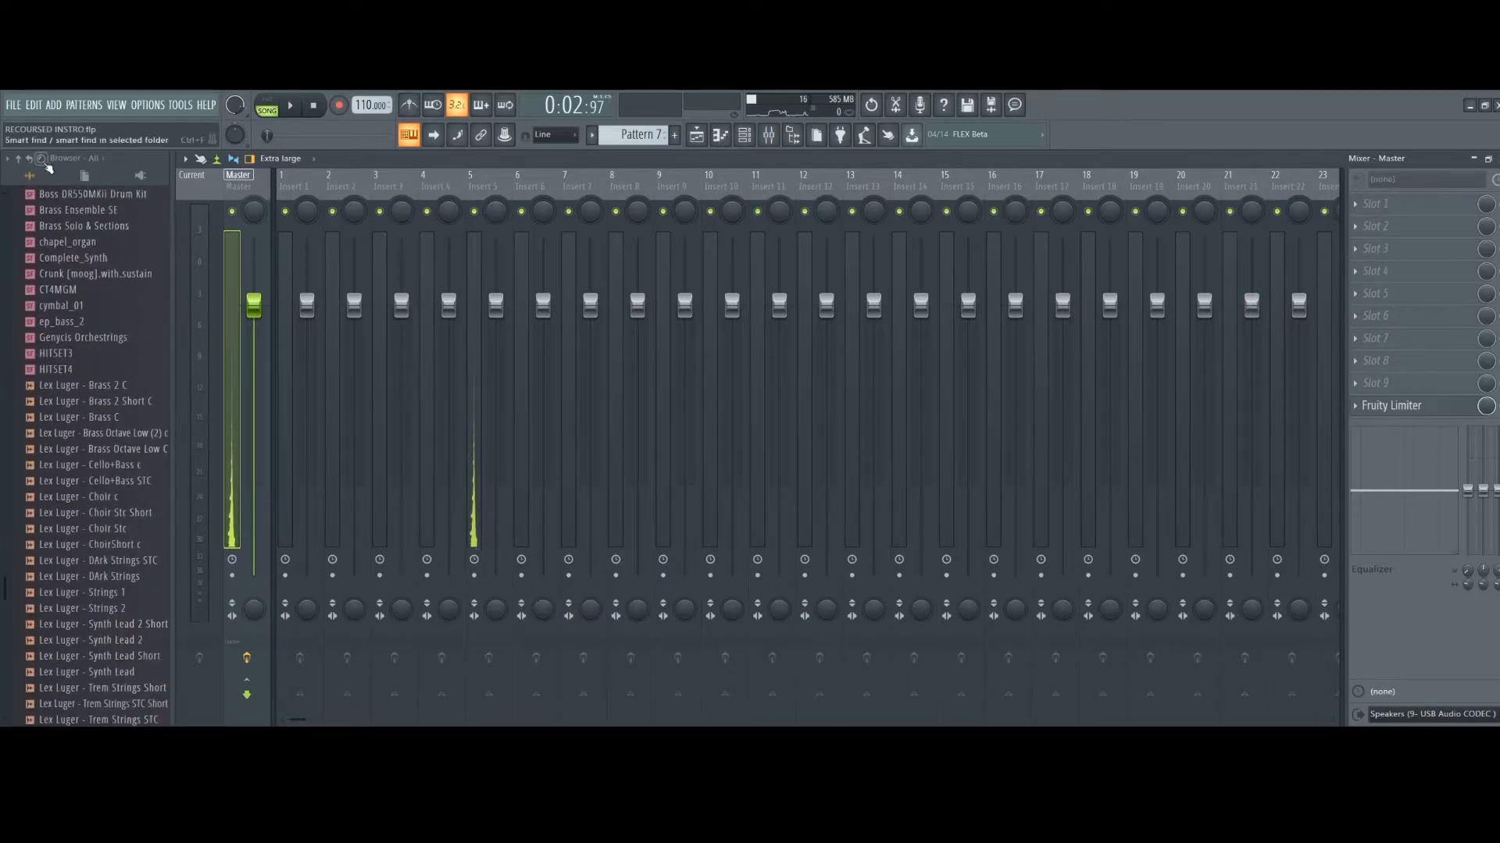
left_click(41, 159)
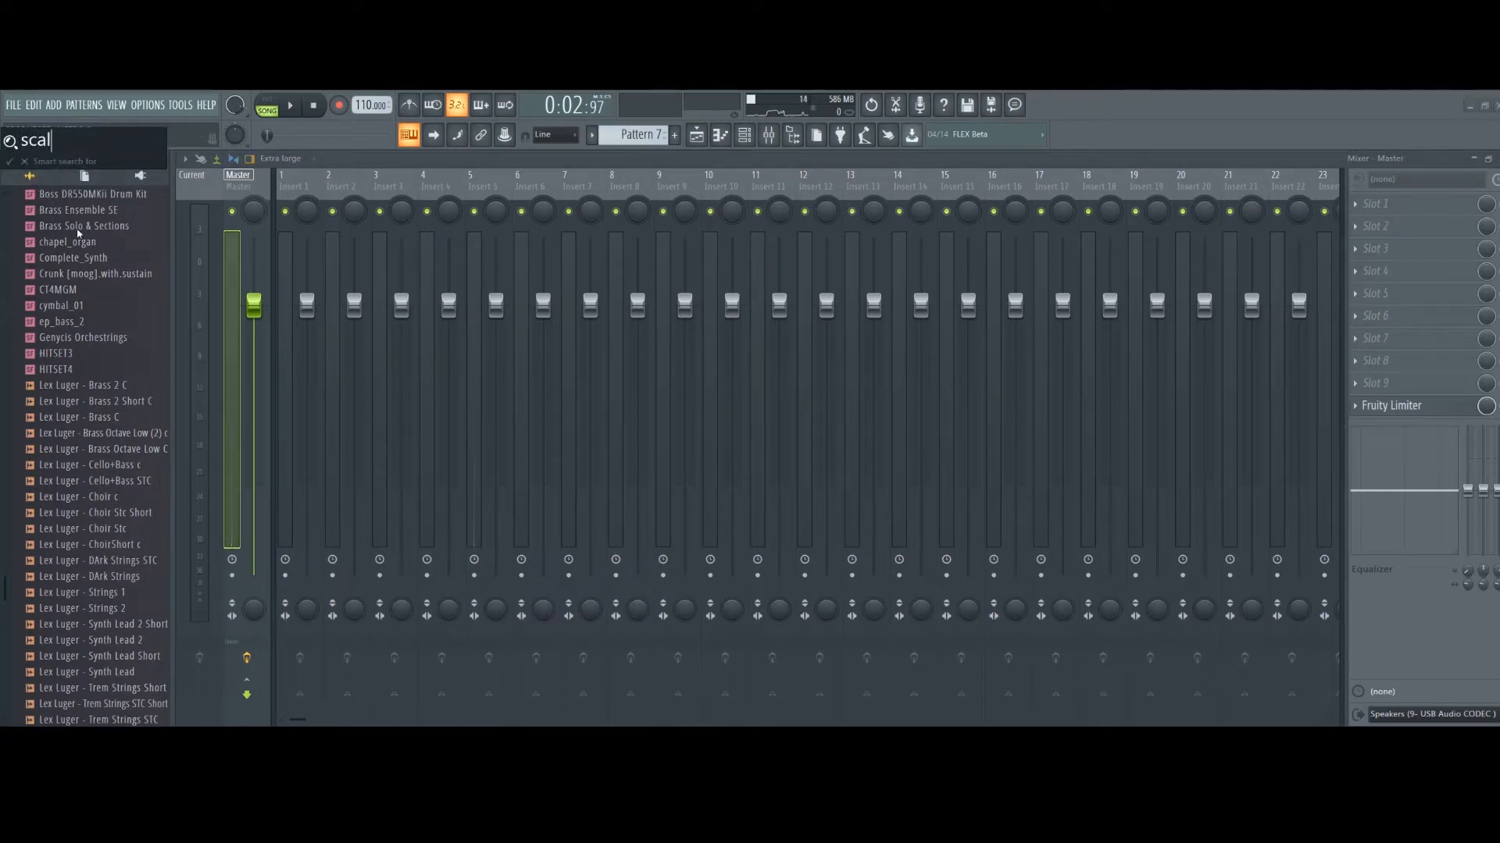
left_click(84, 226)
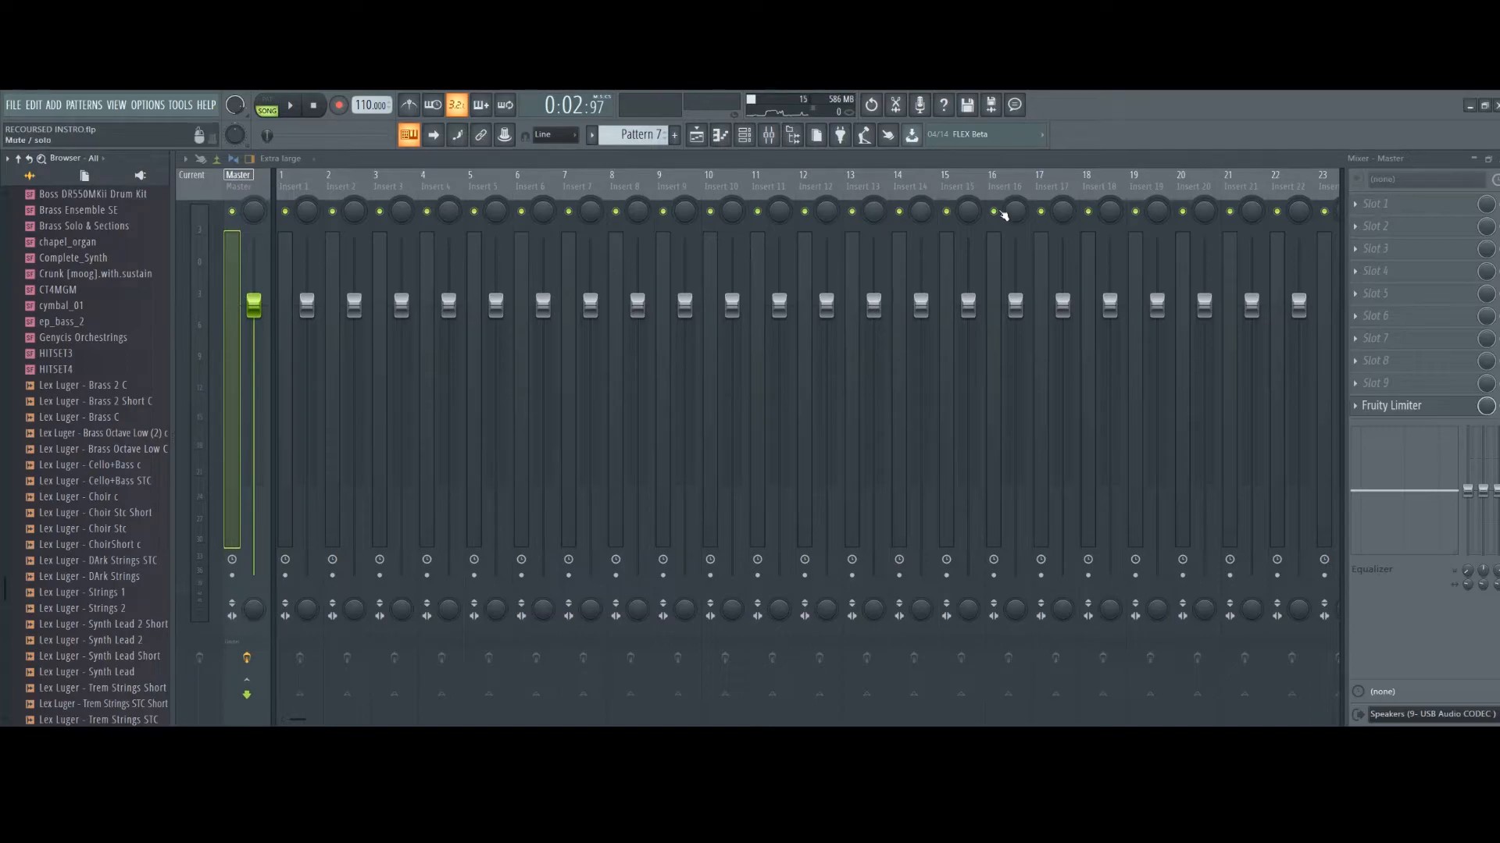
- Look through the effect plugin list of the master track's first slot for Scaler, then close the list
left_click(1363, 205)
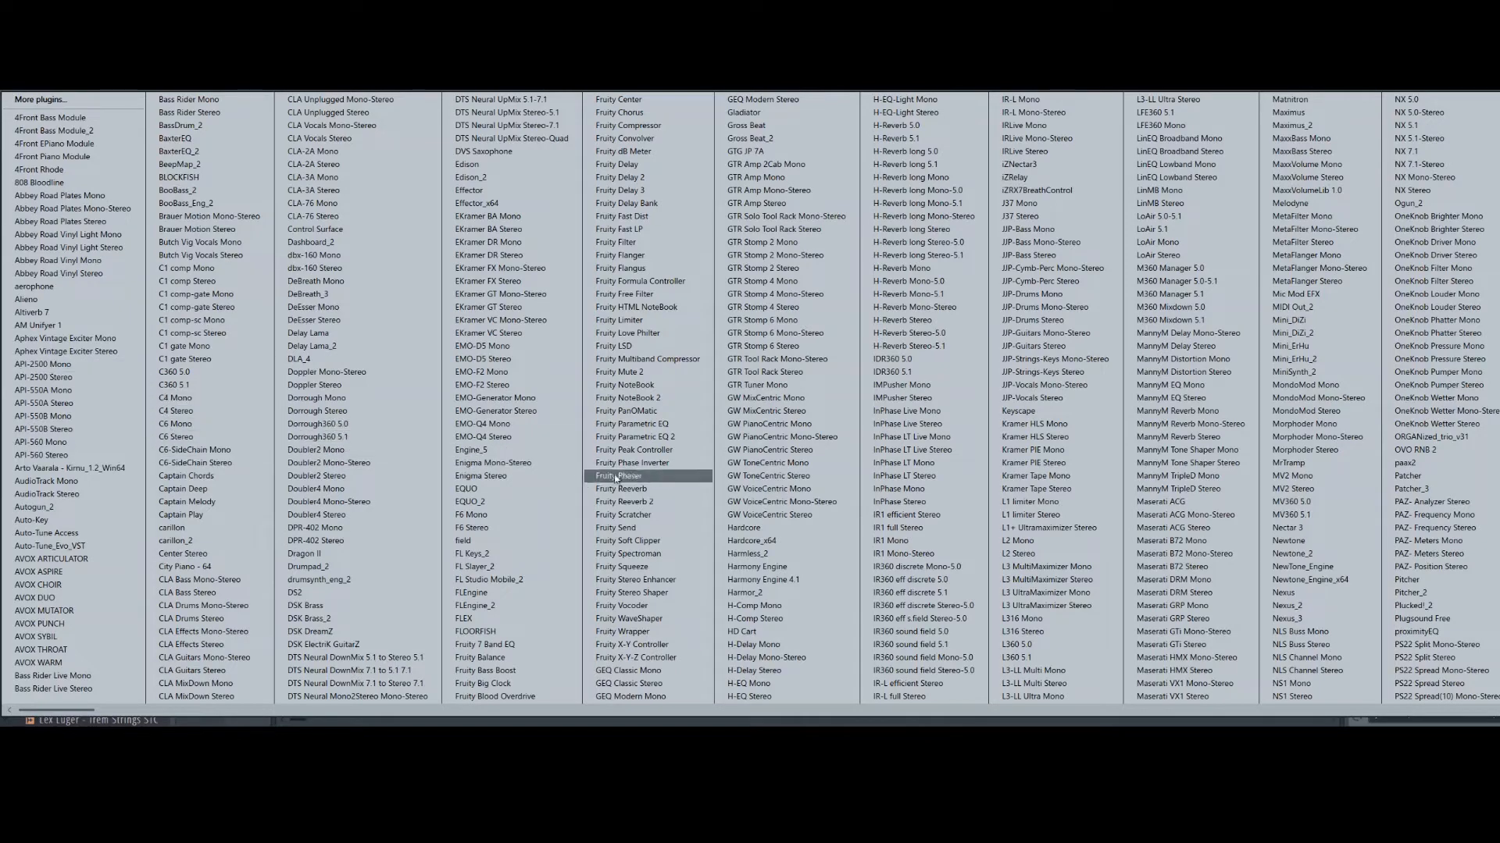
scroll(699, 493, "down", 2)
scroll(698, 493, "down", 12)
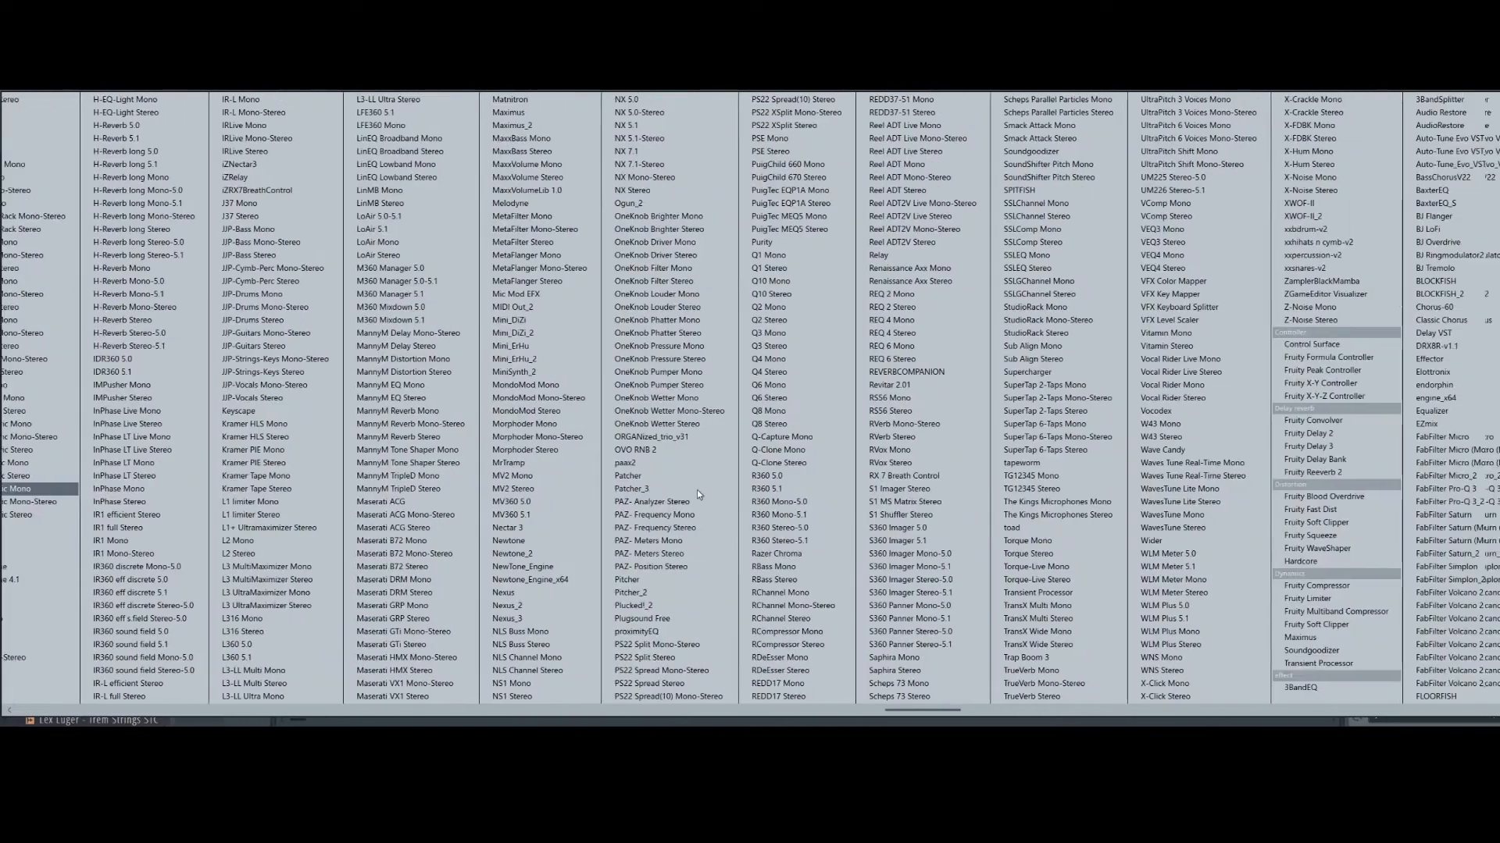
scroll(696, 490, "up", 2)
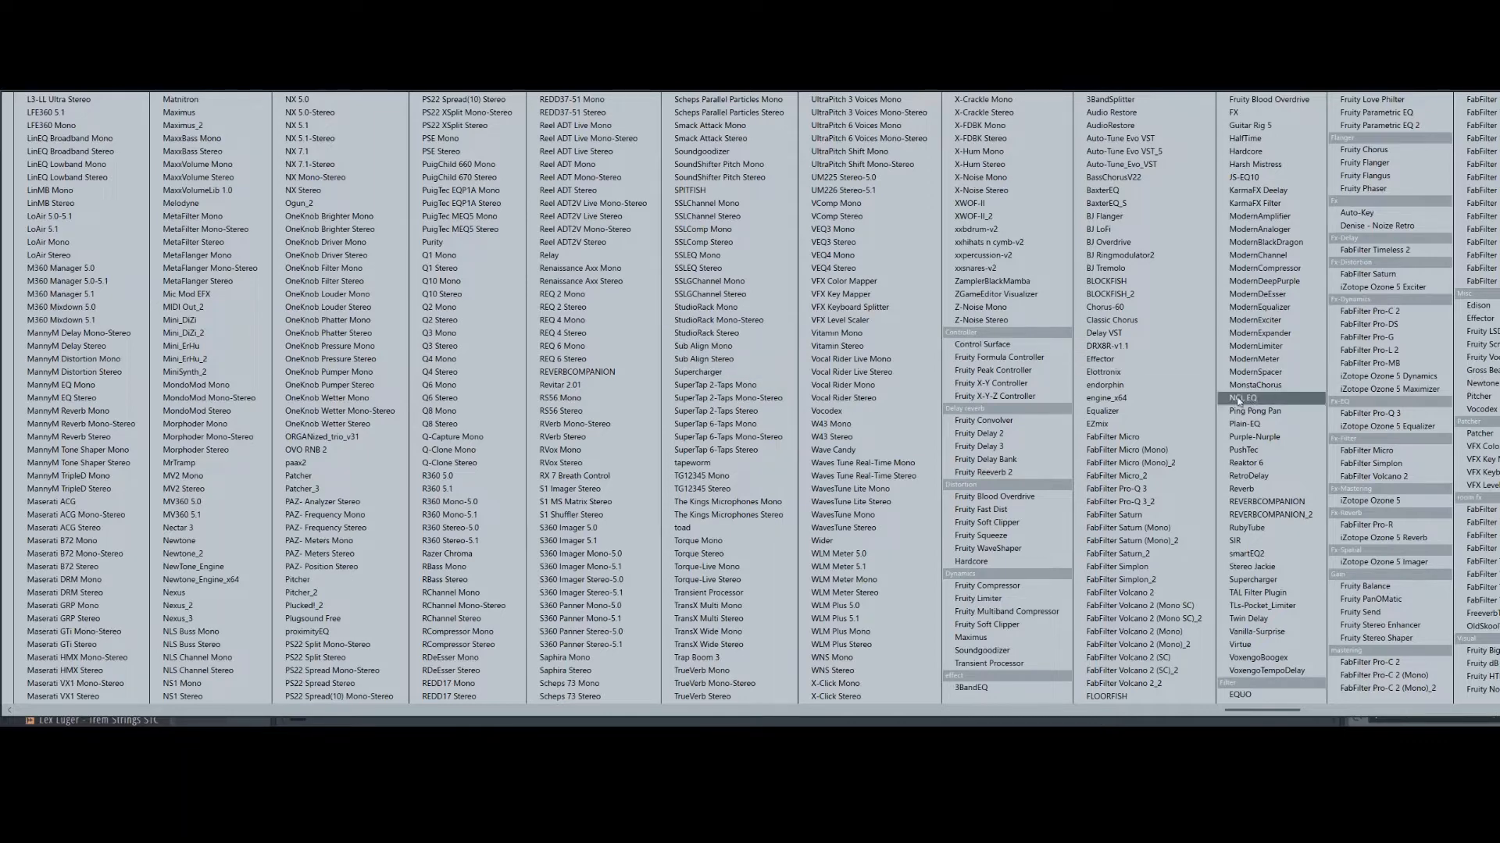
scroll(1232, 400, "right", 3)
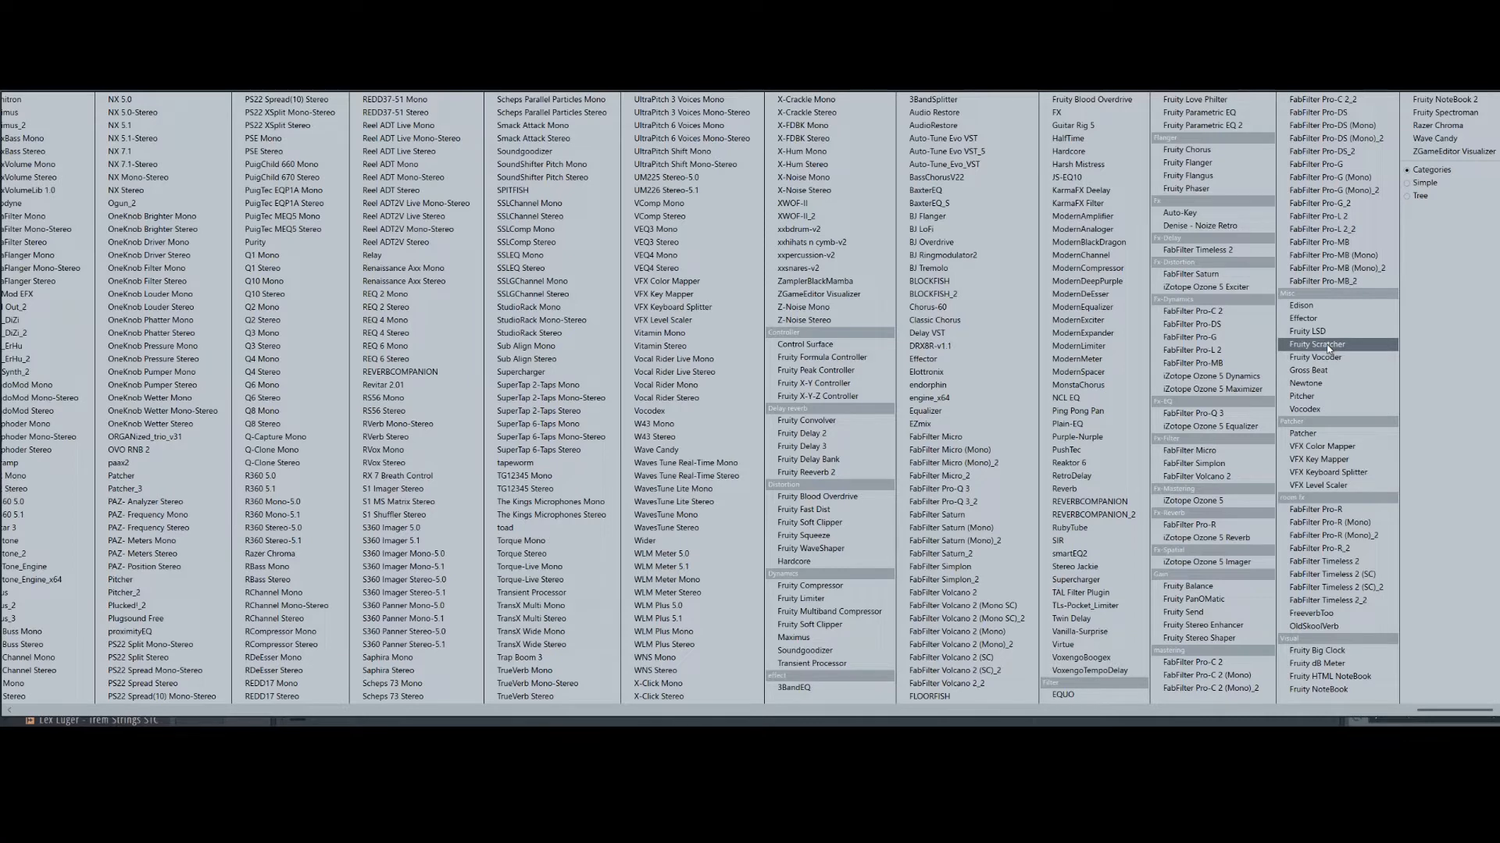
scroll(1328, 347, "left", 3)
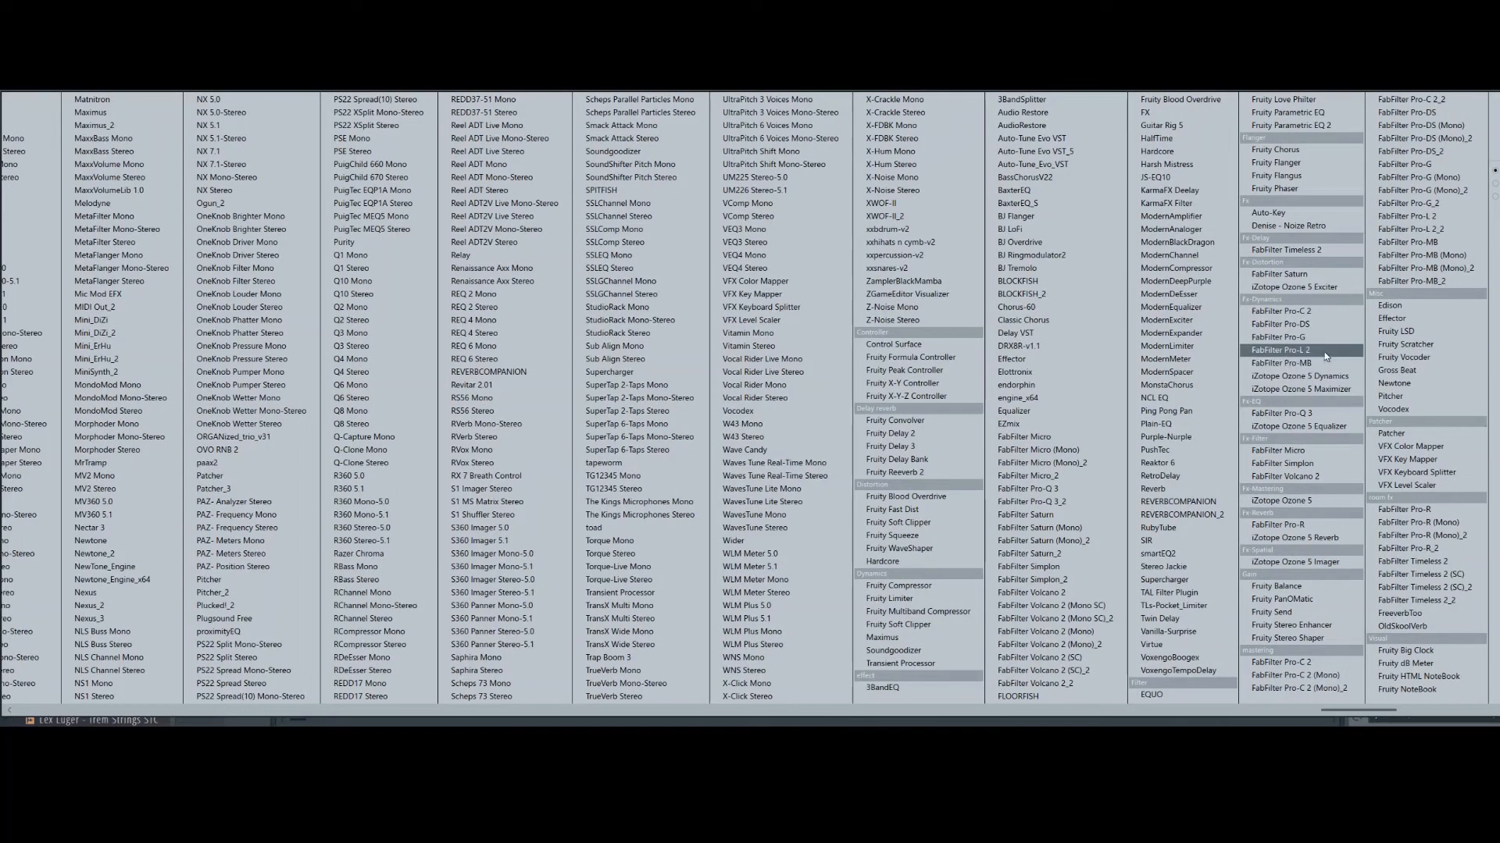
scroll(1323, 351, "left", 2)
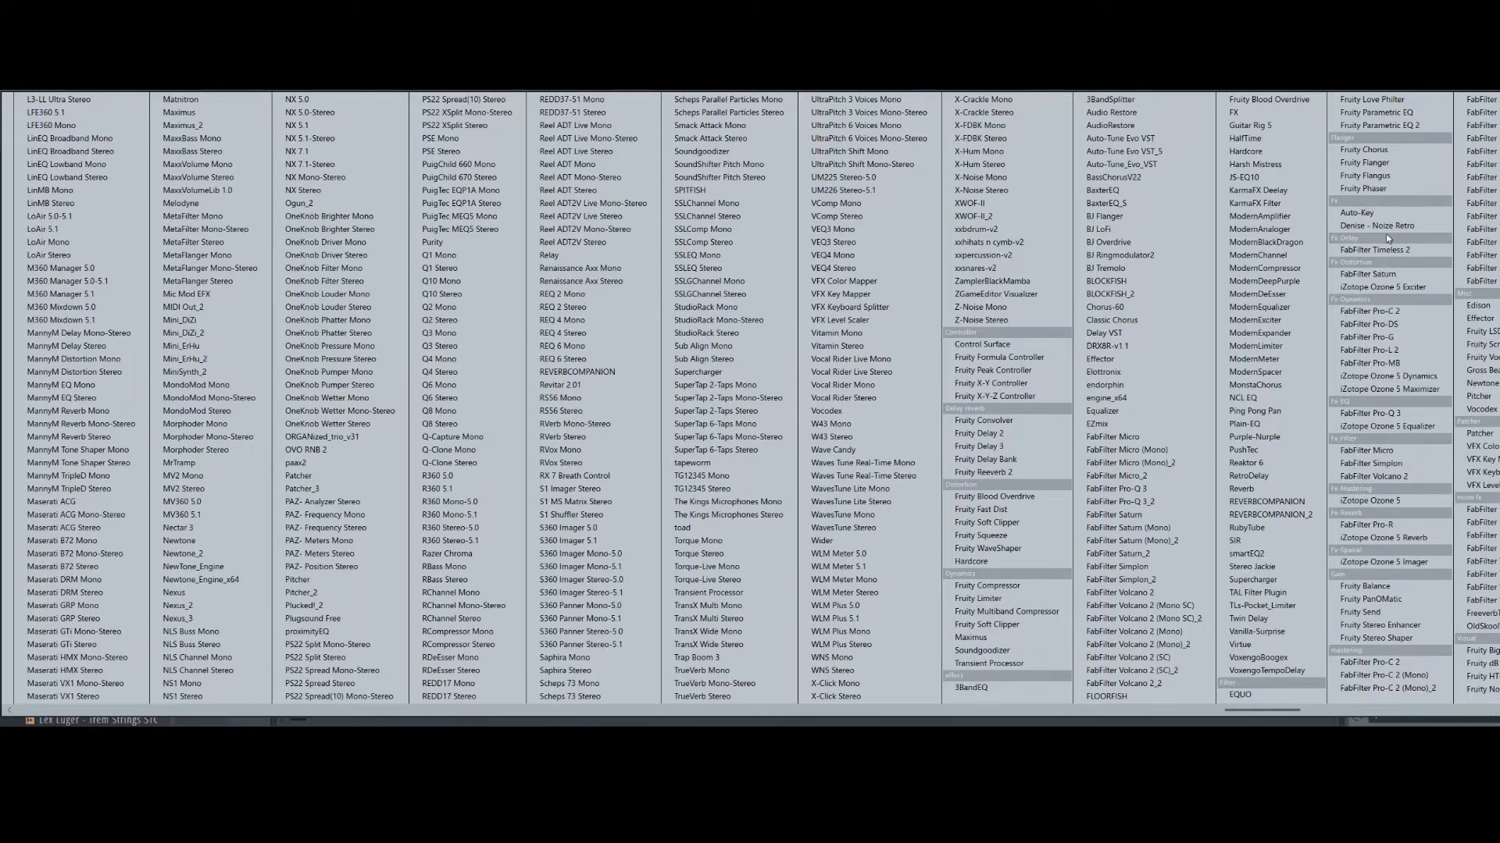
scroll(646, 512, "left", 3)
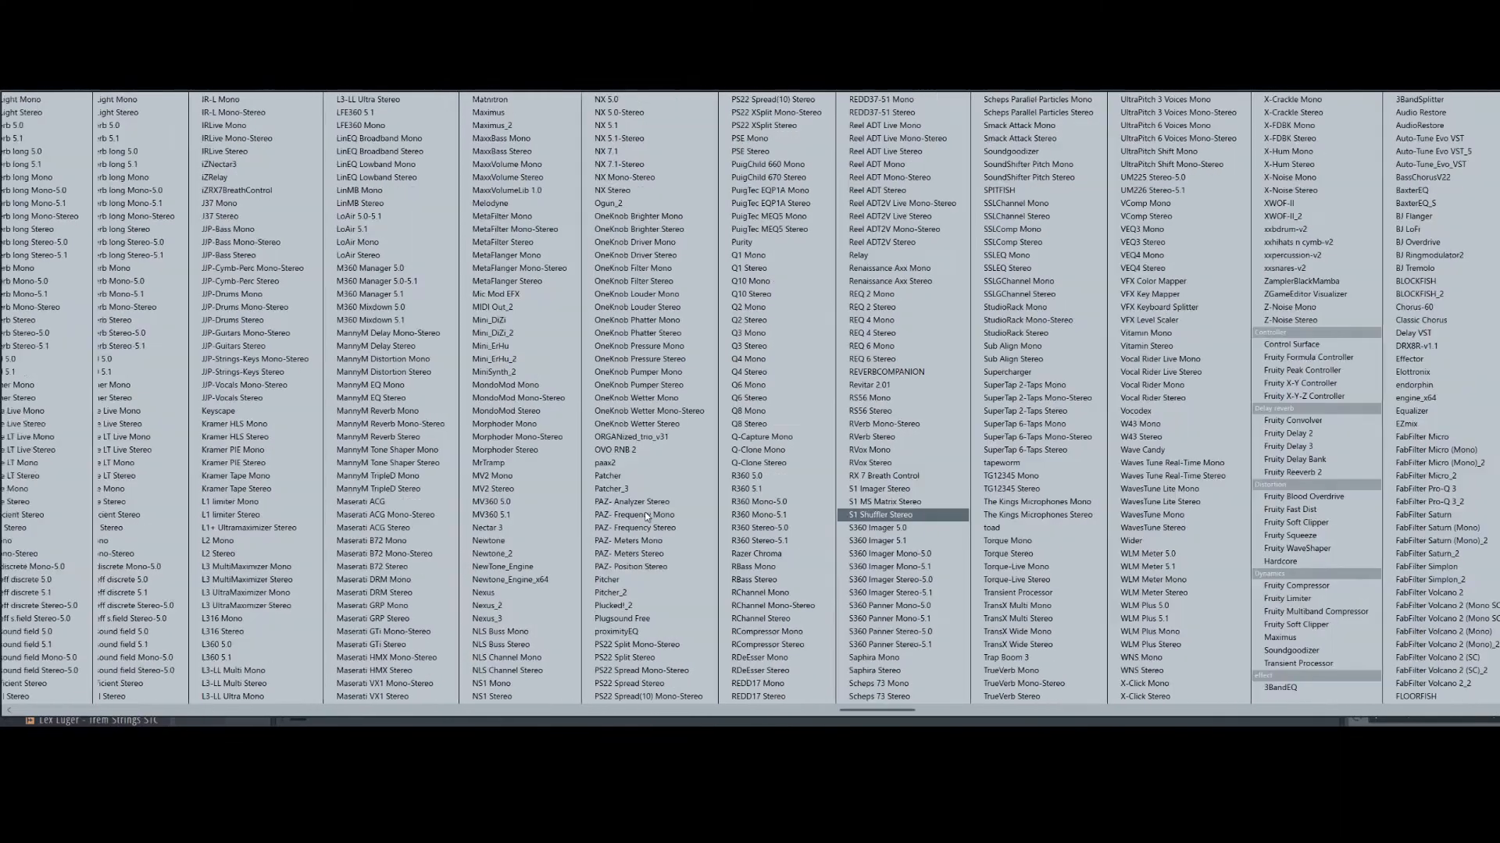
scroll(645, 515, "left", 8)
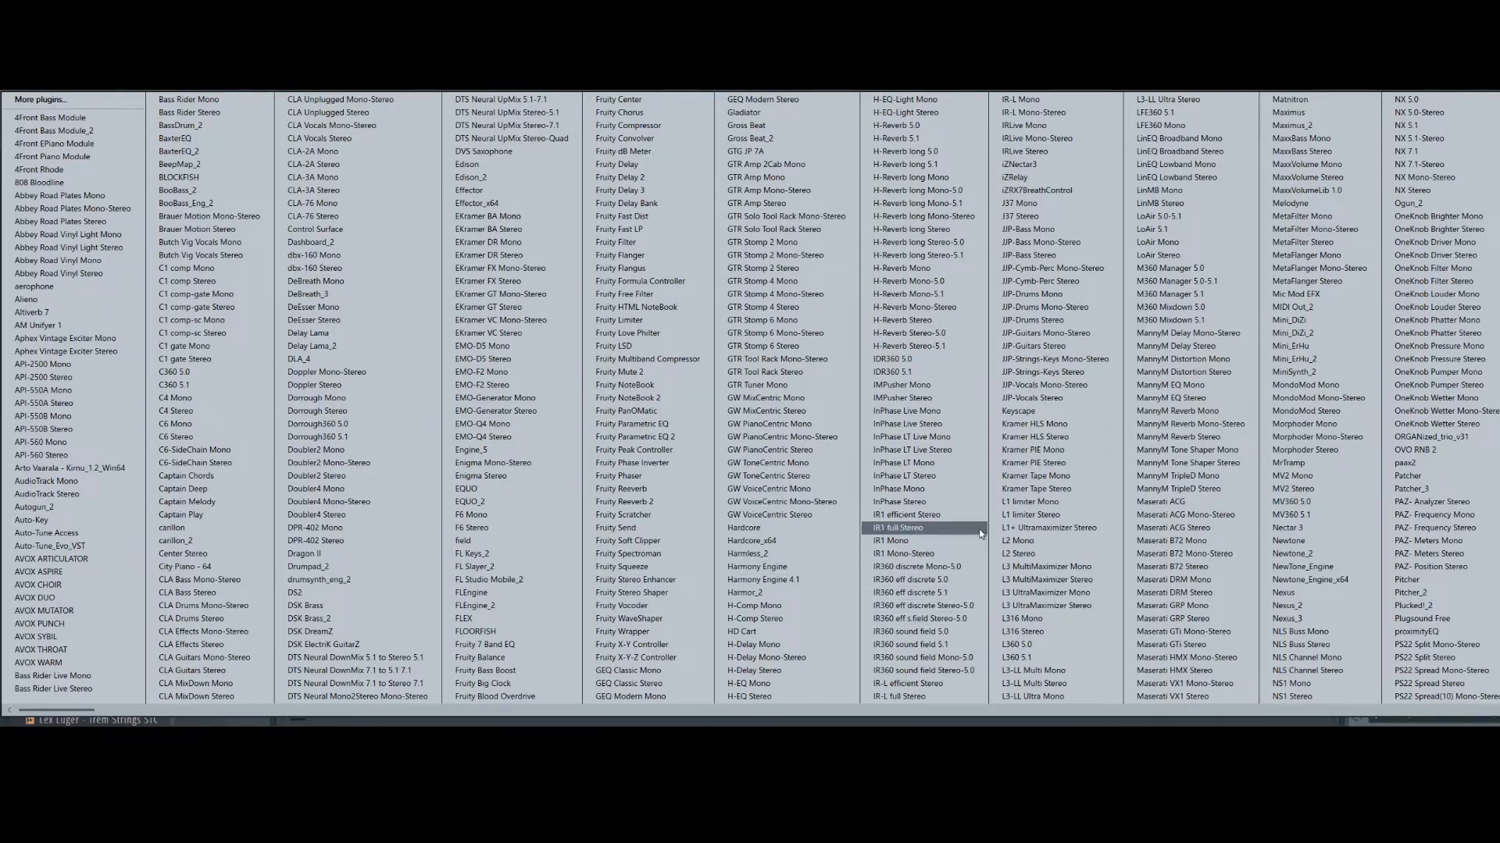
scroll(991, 559, "down", 10)
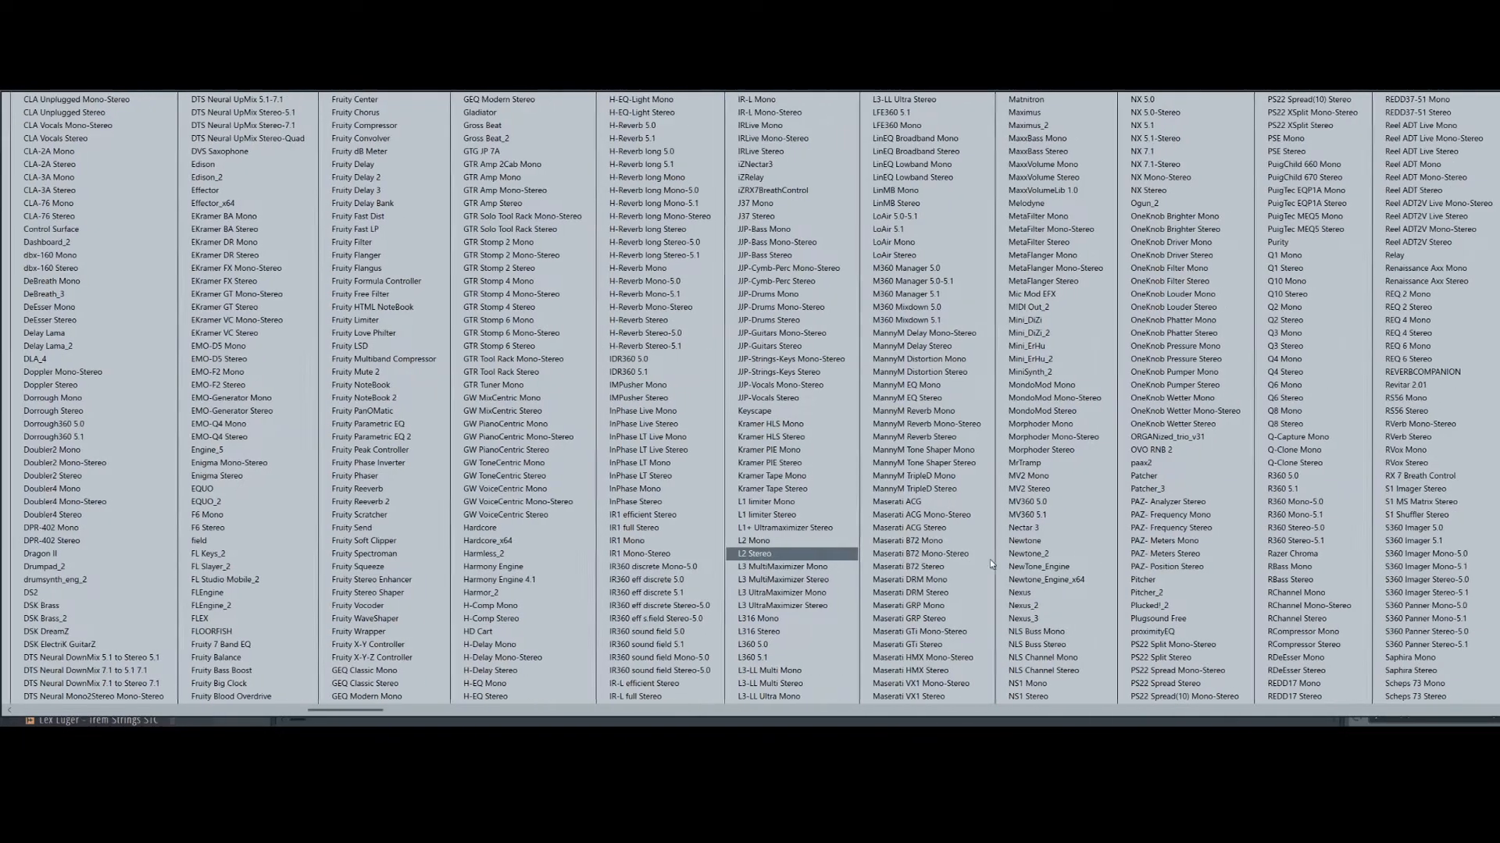
scroll(990, 559, "down", 3)
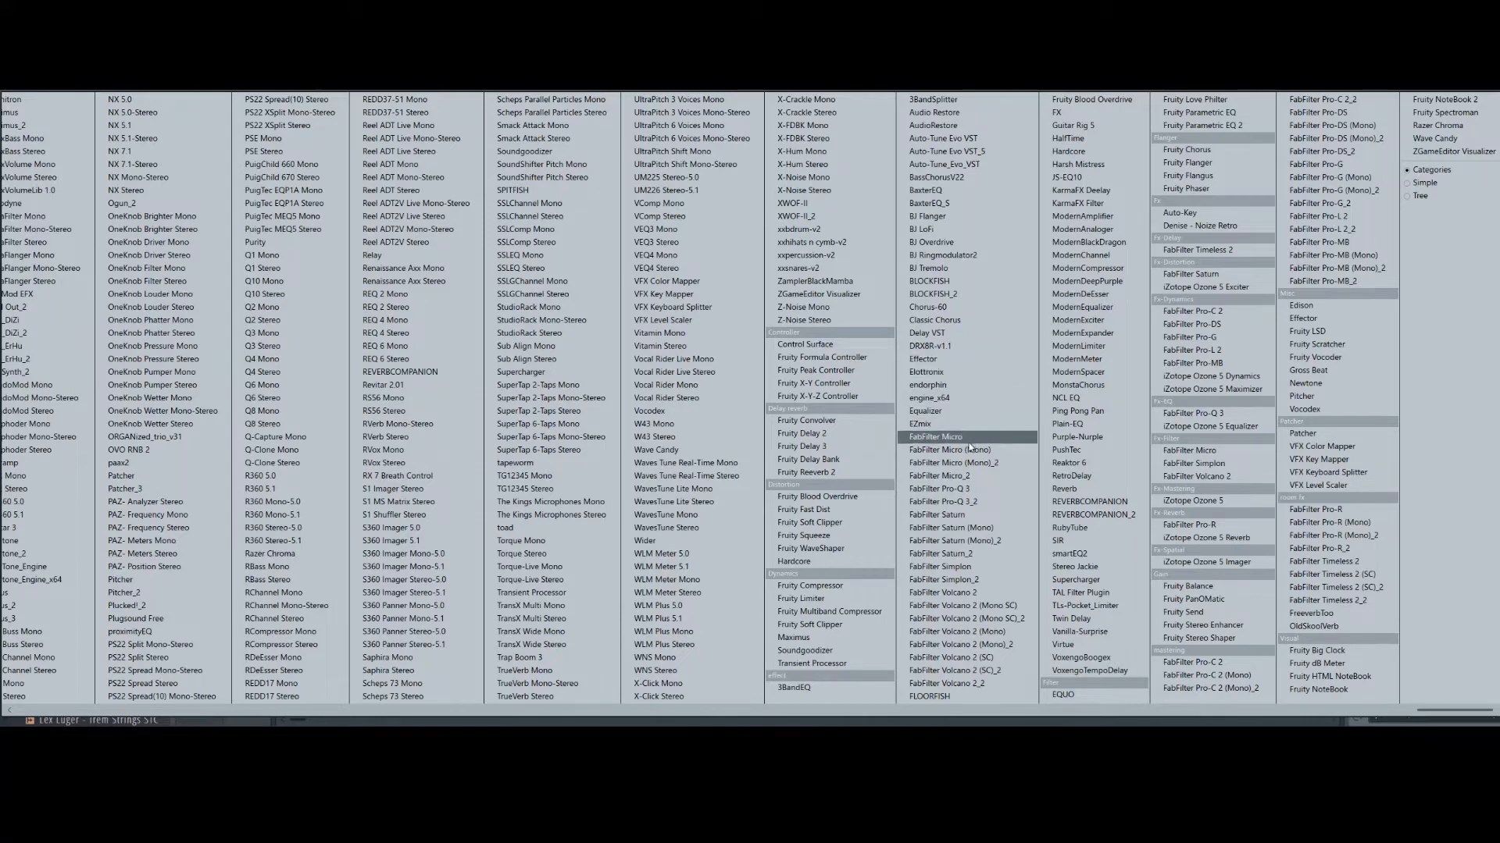
left_click(941, 451)
left_click(331, 362)
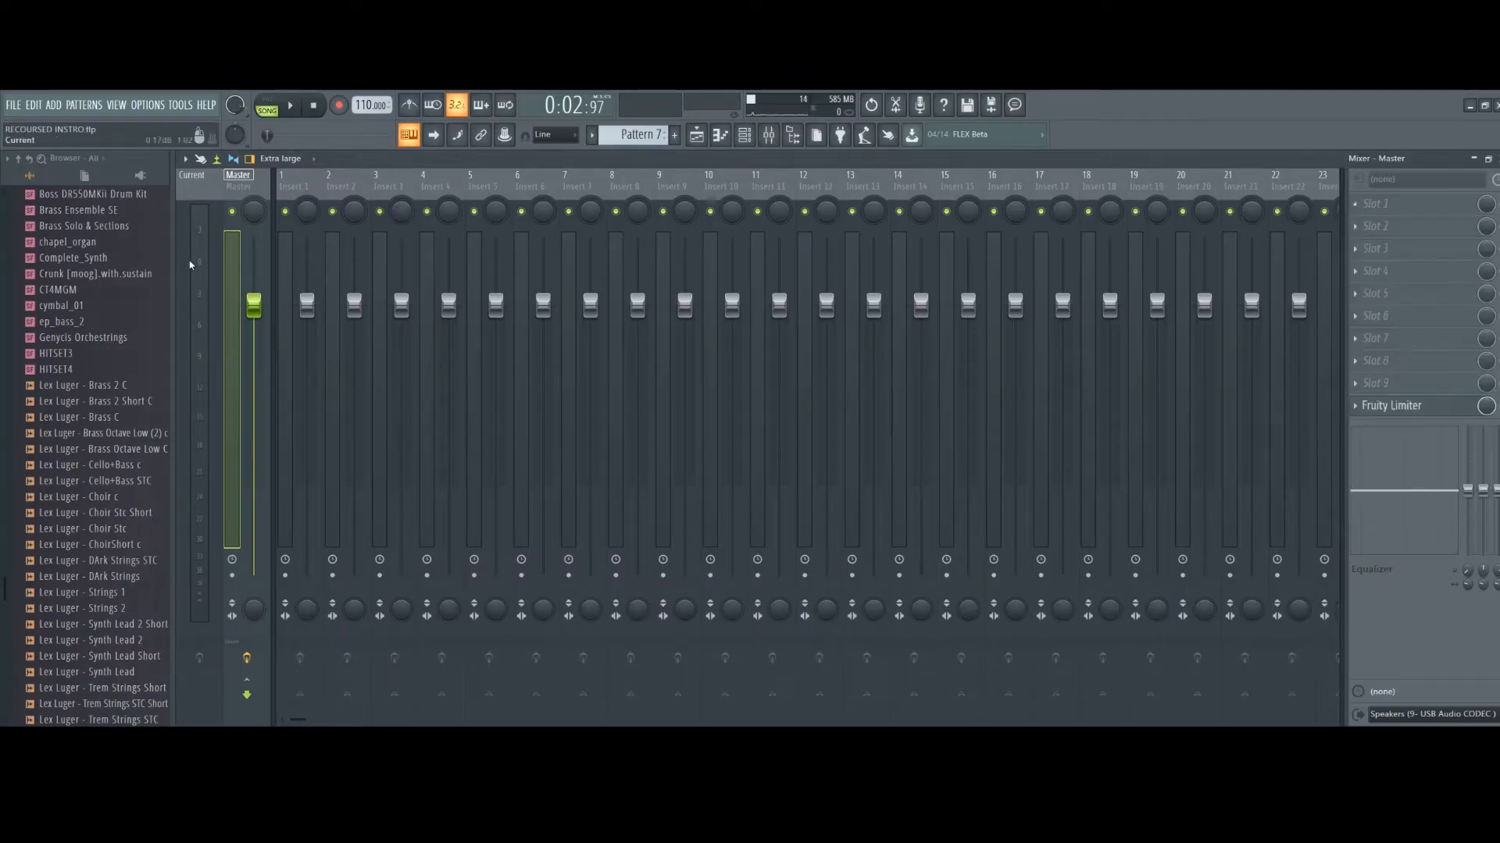
- Search the browser for "scale" and add the Scaler plugin to the plugin database as a favorite
left_click(41, 159)
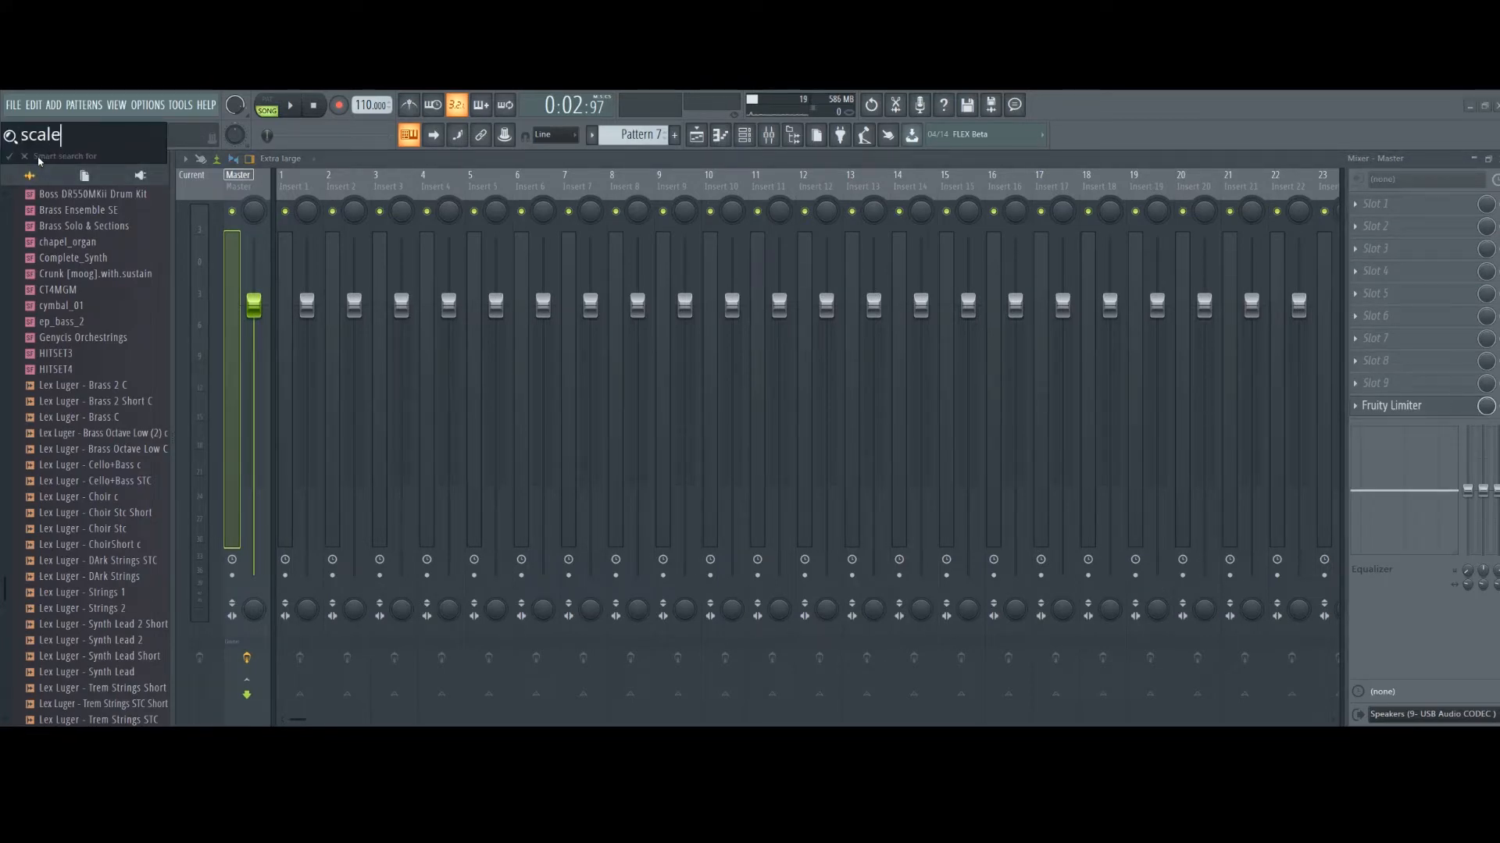
key("Return")
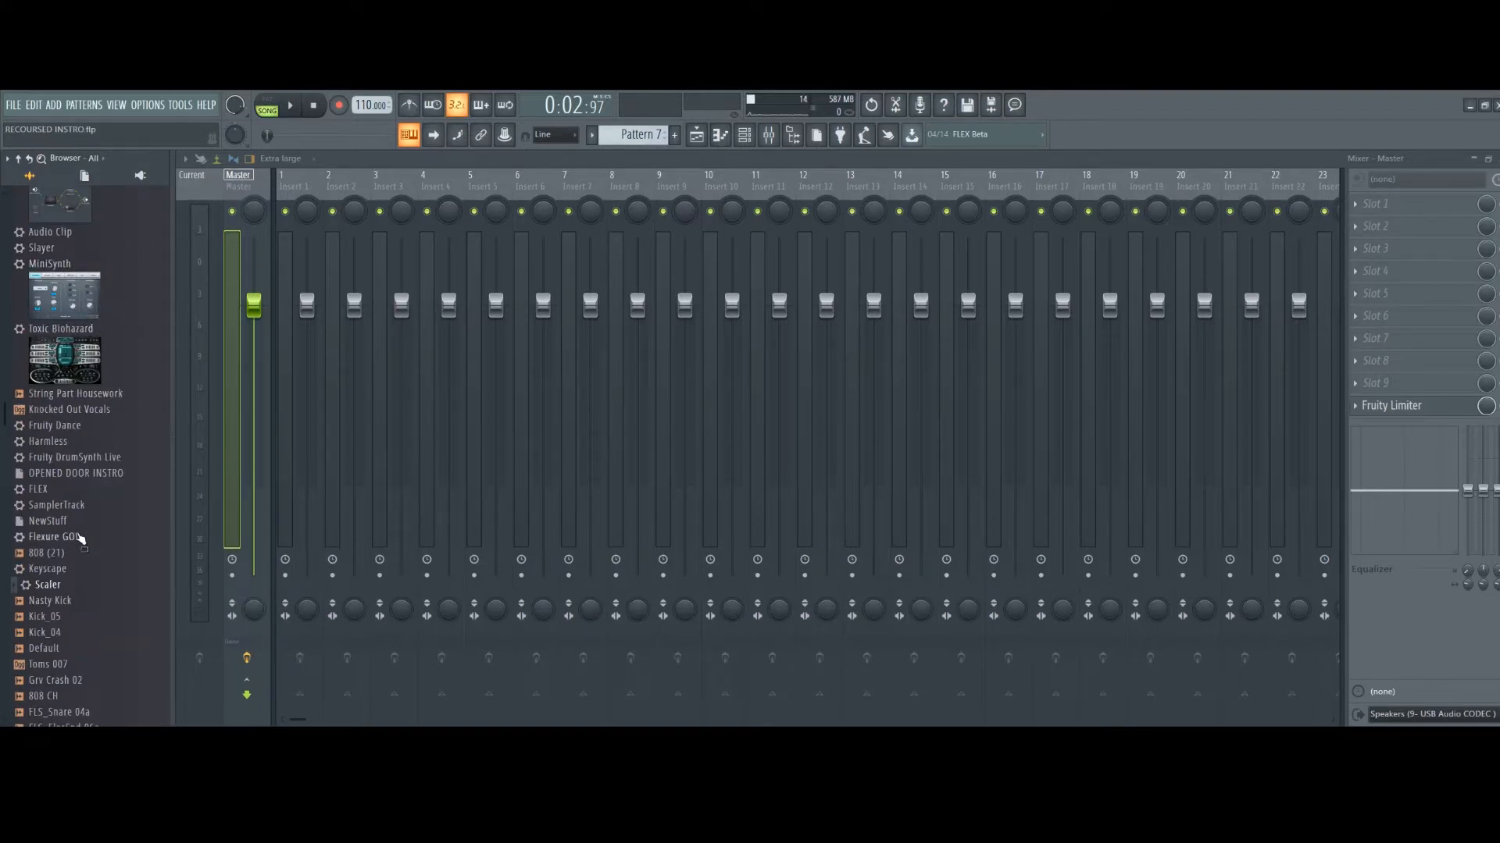
right_click(65, 592)
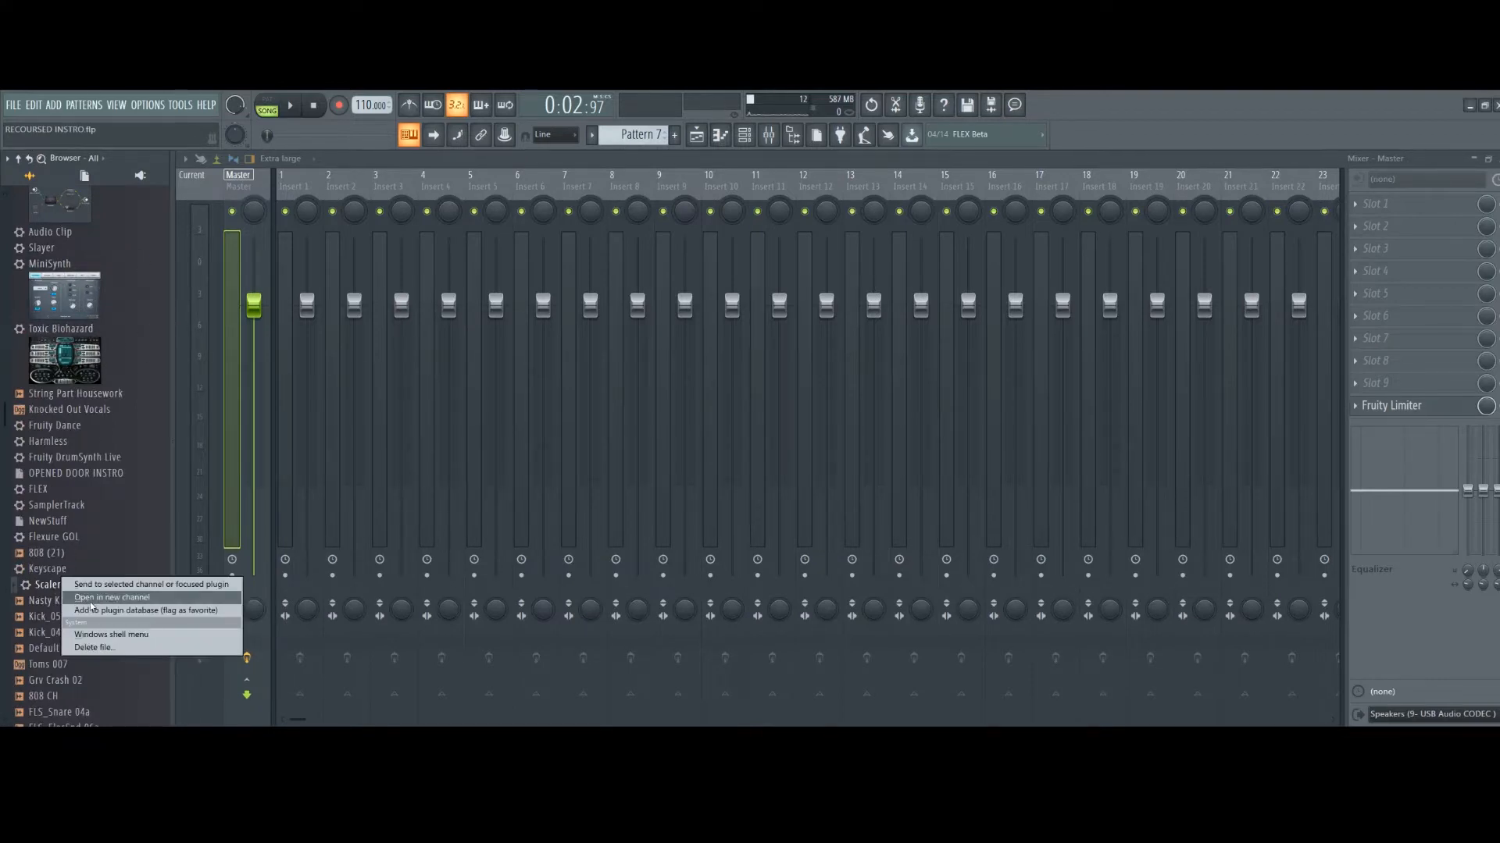
left_click(92, 610)
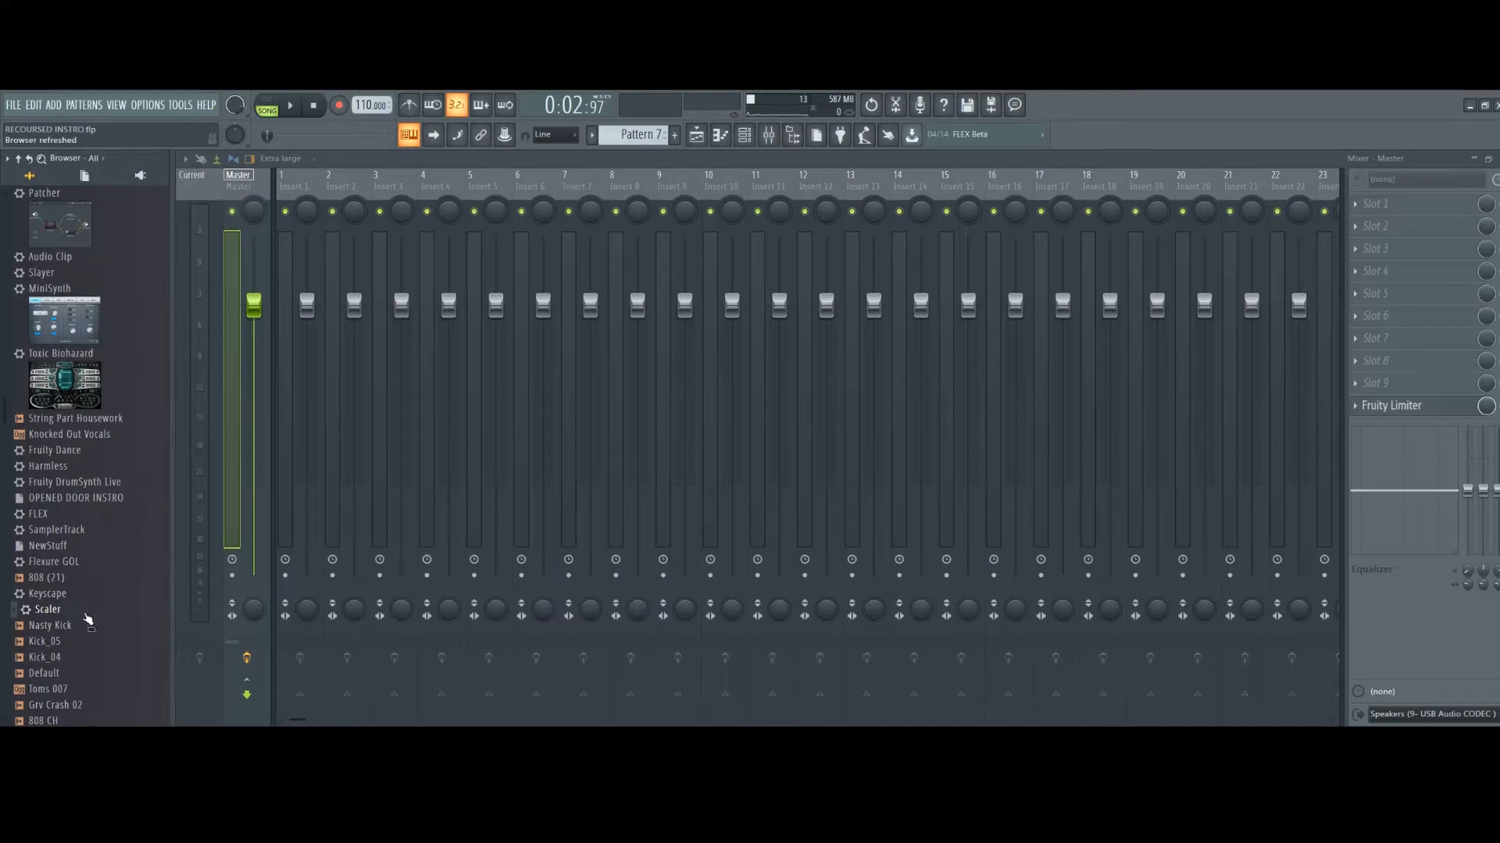
- Load Scaler from the browser onto the master track's first slot and move its window so it is fully visible
left_click_drag(43, 613, 1385, 203)
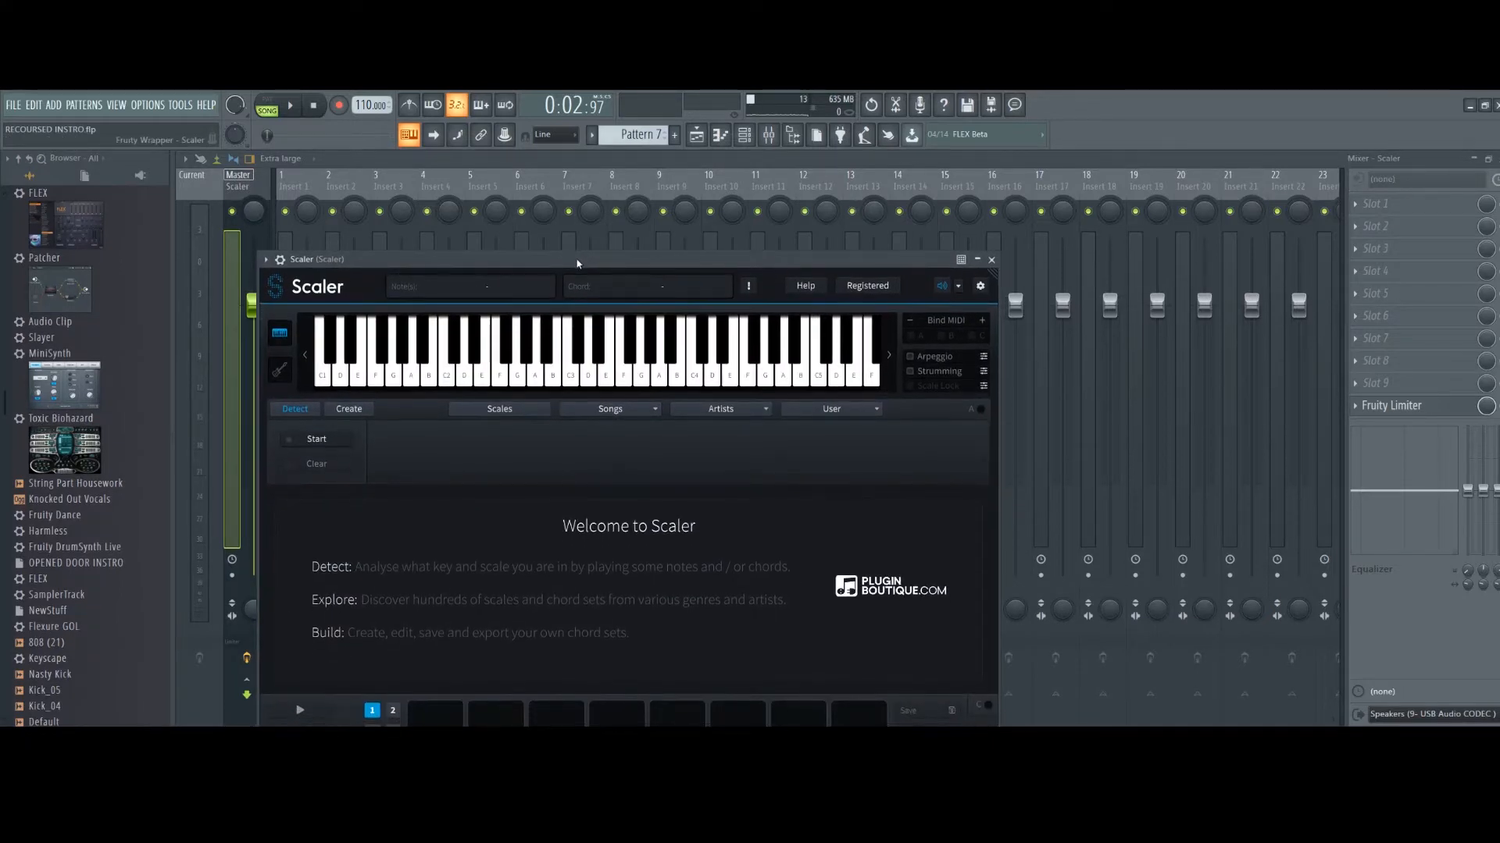
left_click_drag(577, 293, 592, 176)
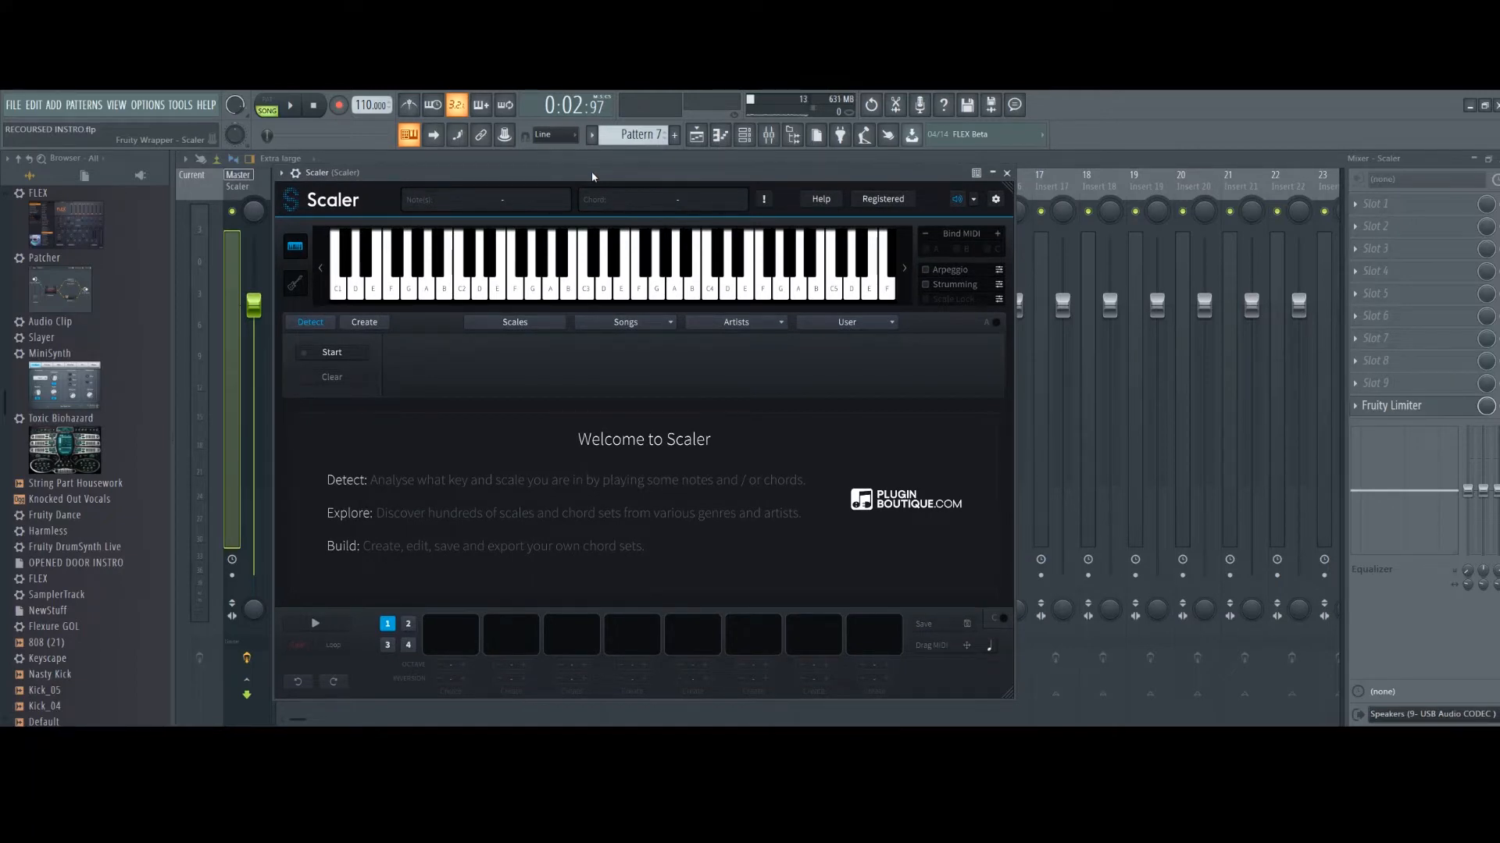
left_click_drag(592, 176, 599, 178)
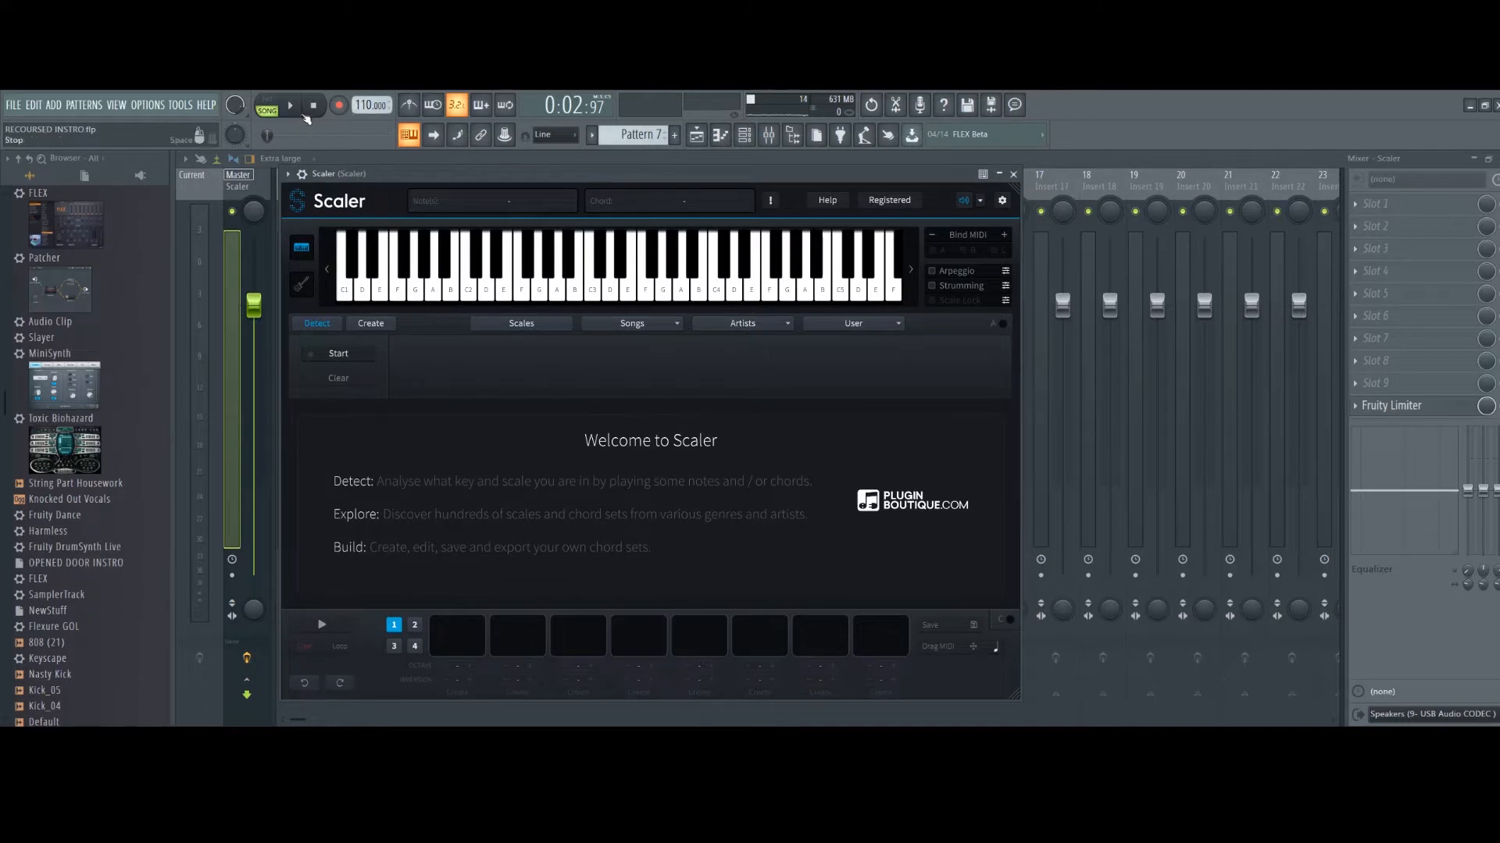
- Play the song briefly with Scaler open, stop it and close the Scaler window
left_click(290, 106)
left_click(312, 107)
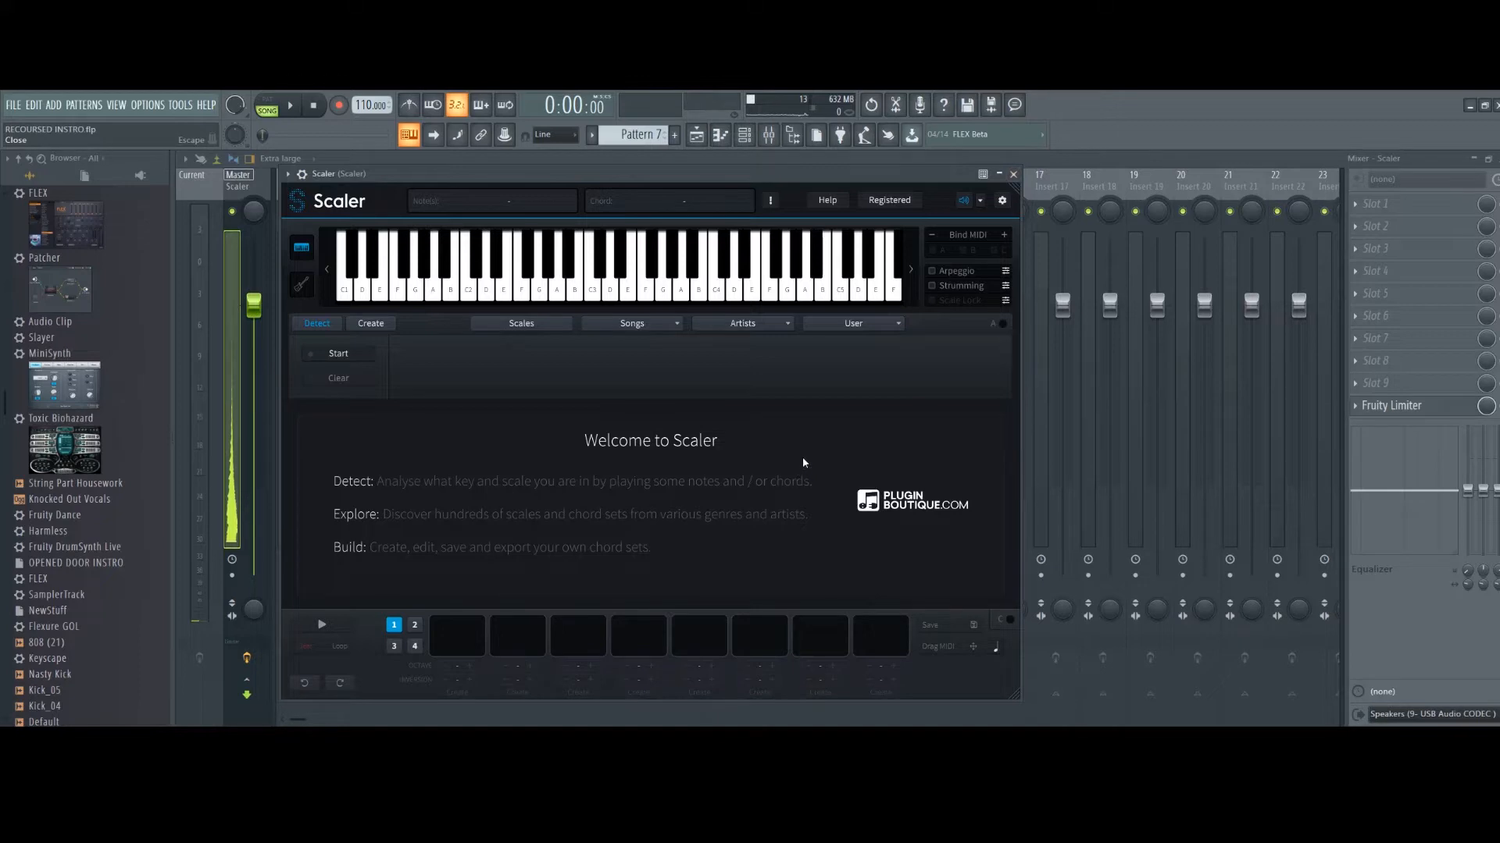
left_click(936, 269)
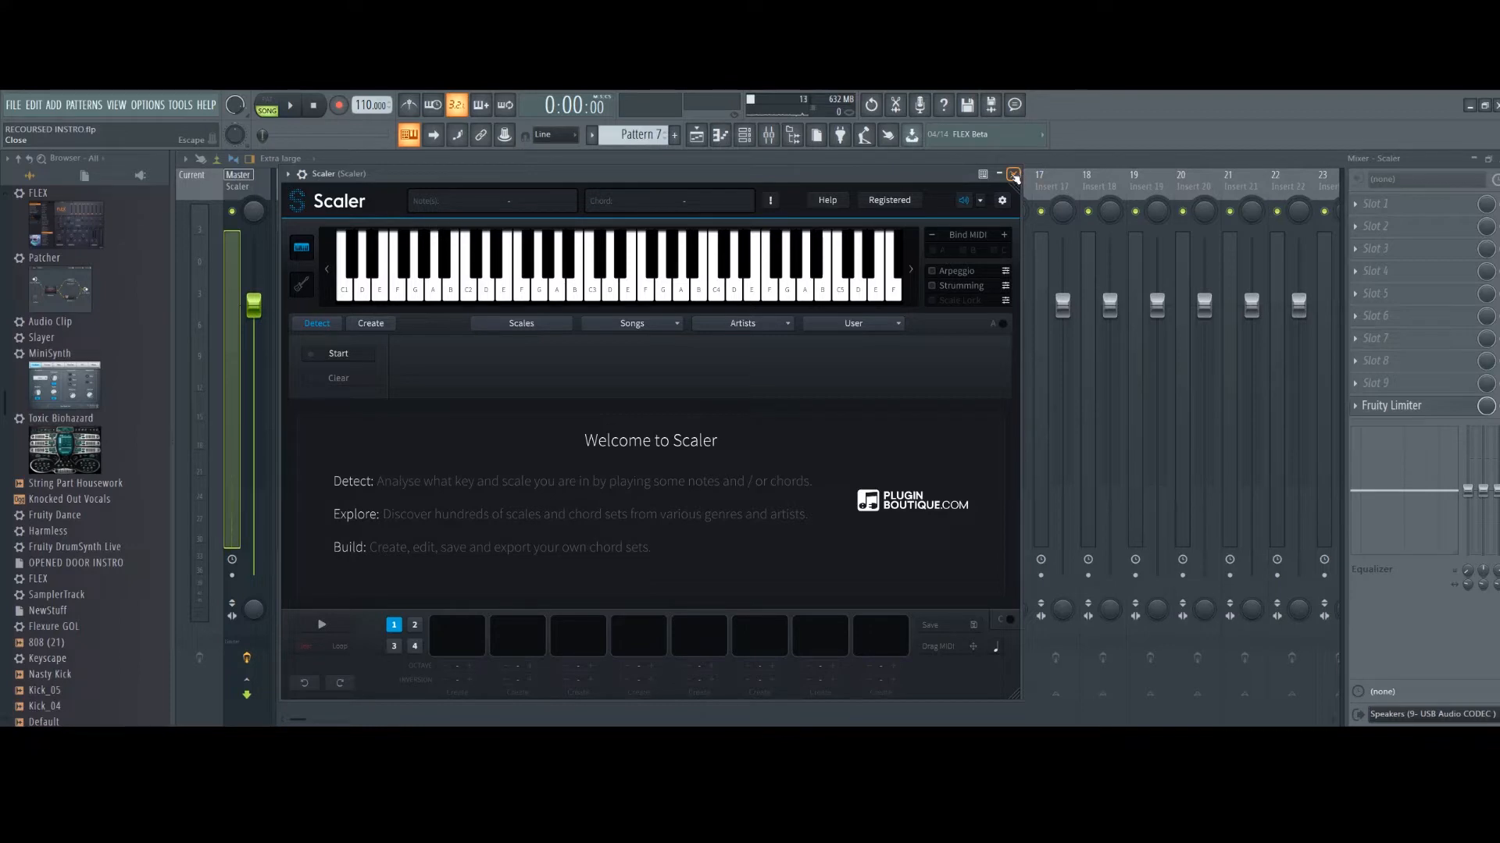
left_click(1013, 174)
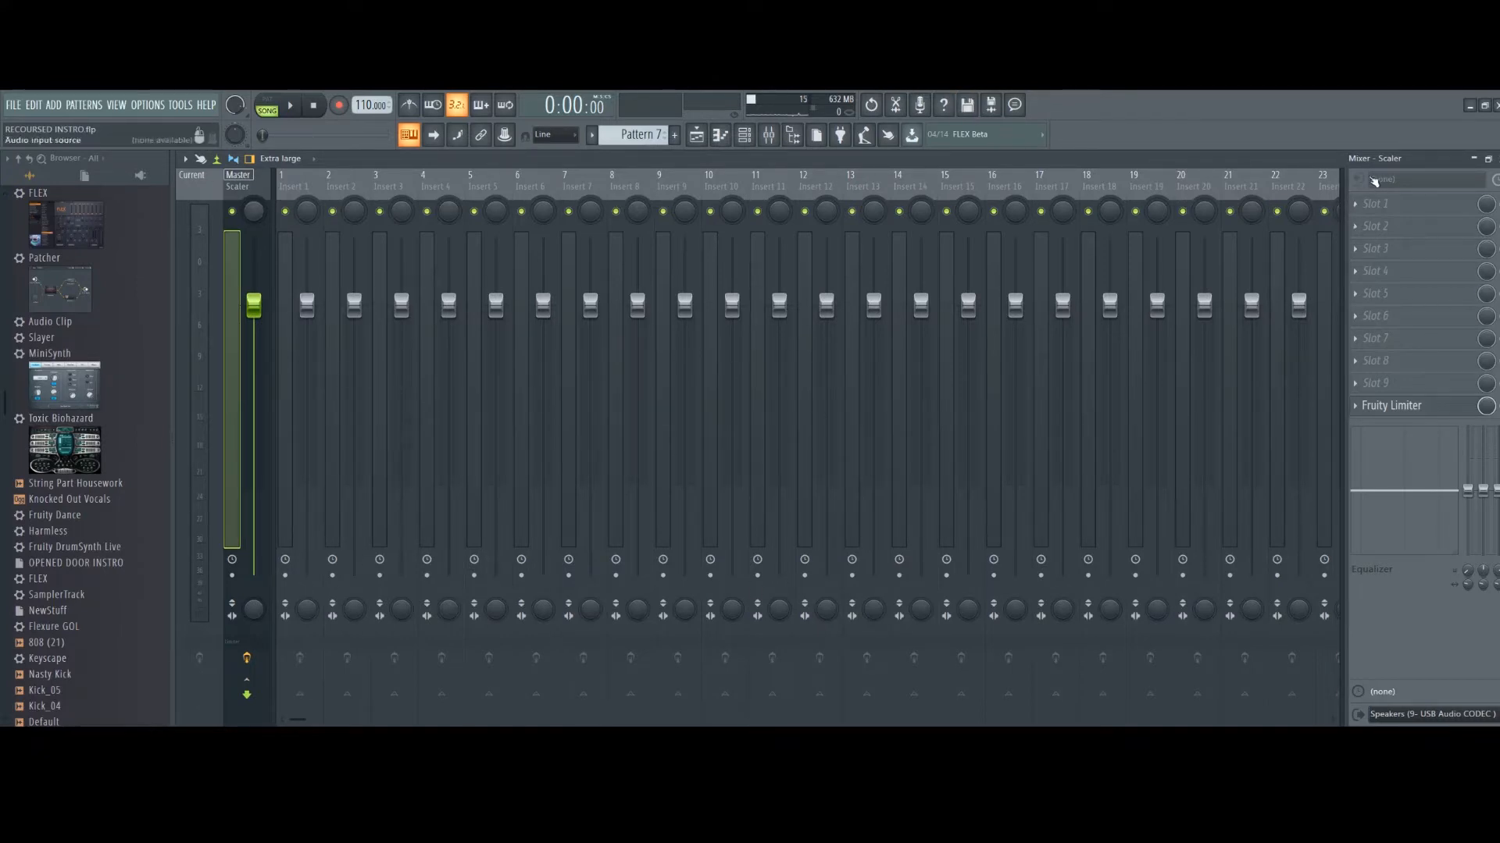
- Load Auto-Key into the master track's first slot, play the song to detect its key and view the available keys
left_click(1358, 209)
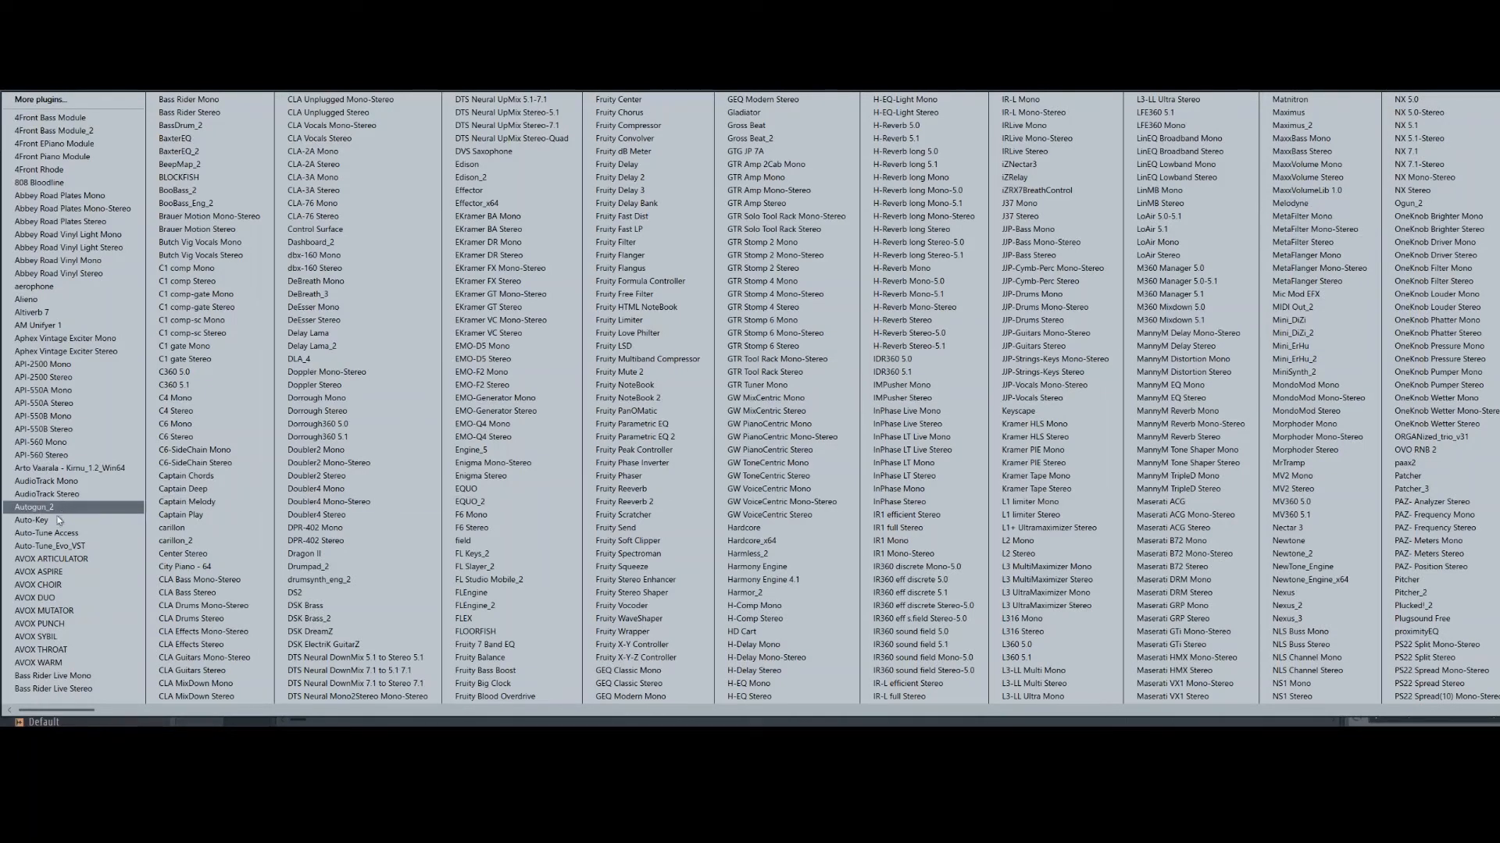
left_click(33, 520)
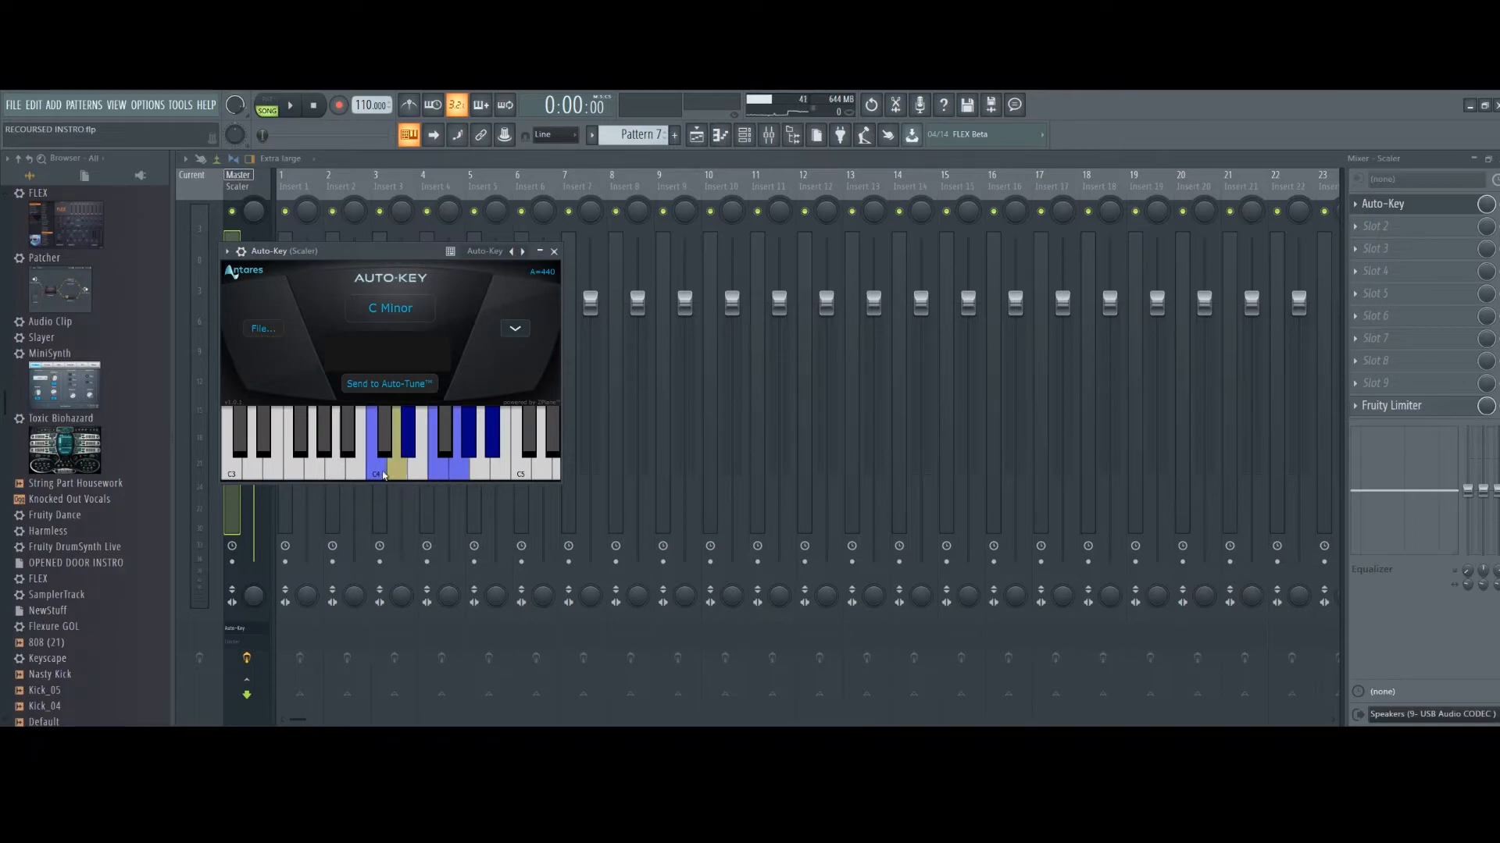
left_click(295, 106)
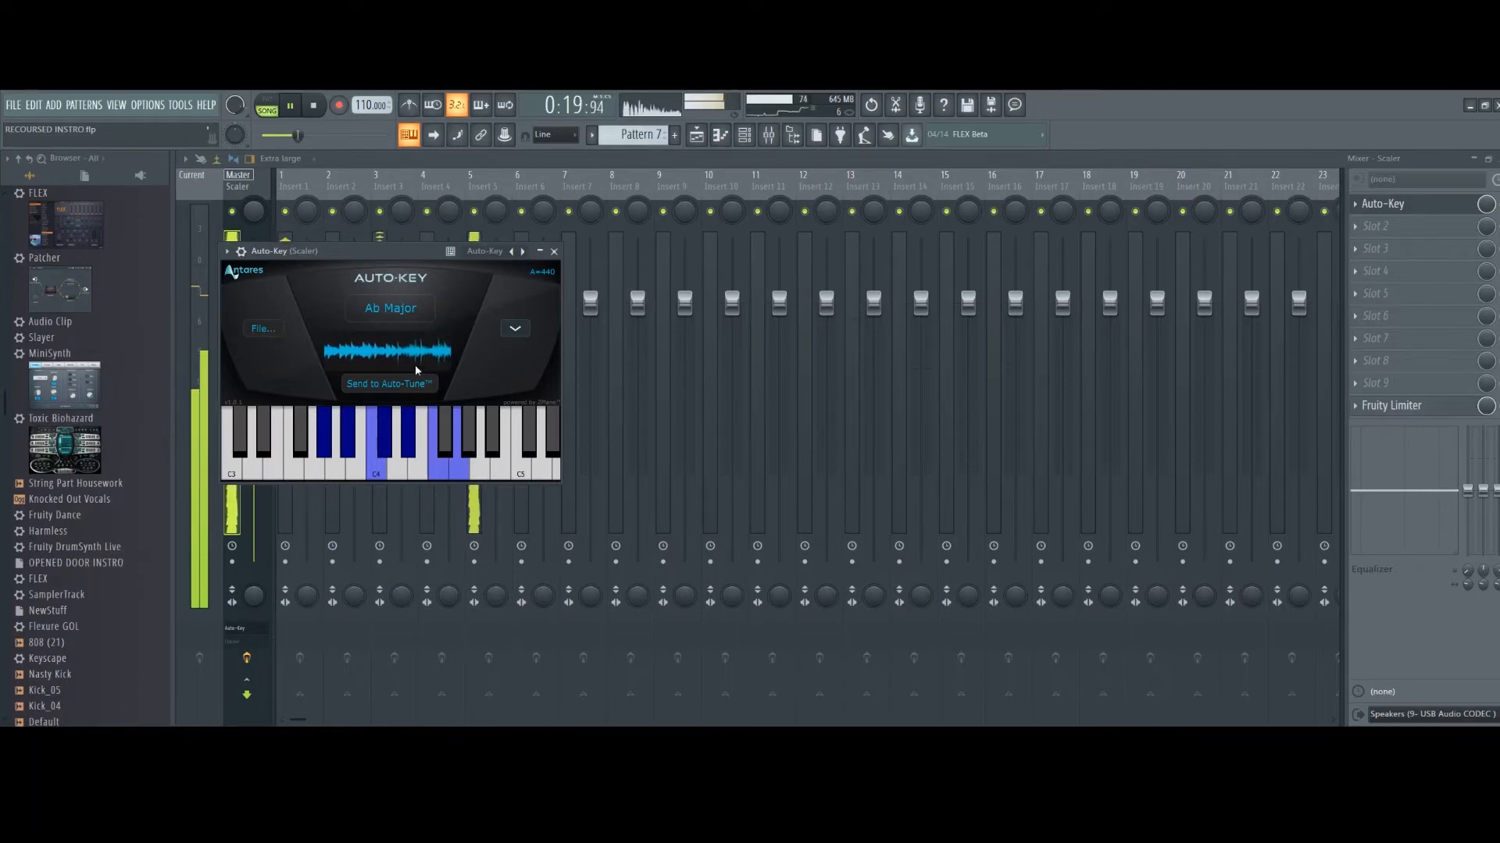
left_click(406, 308)
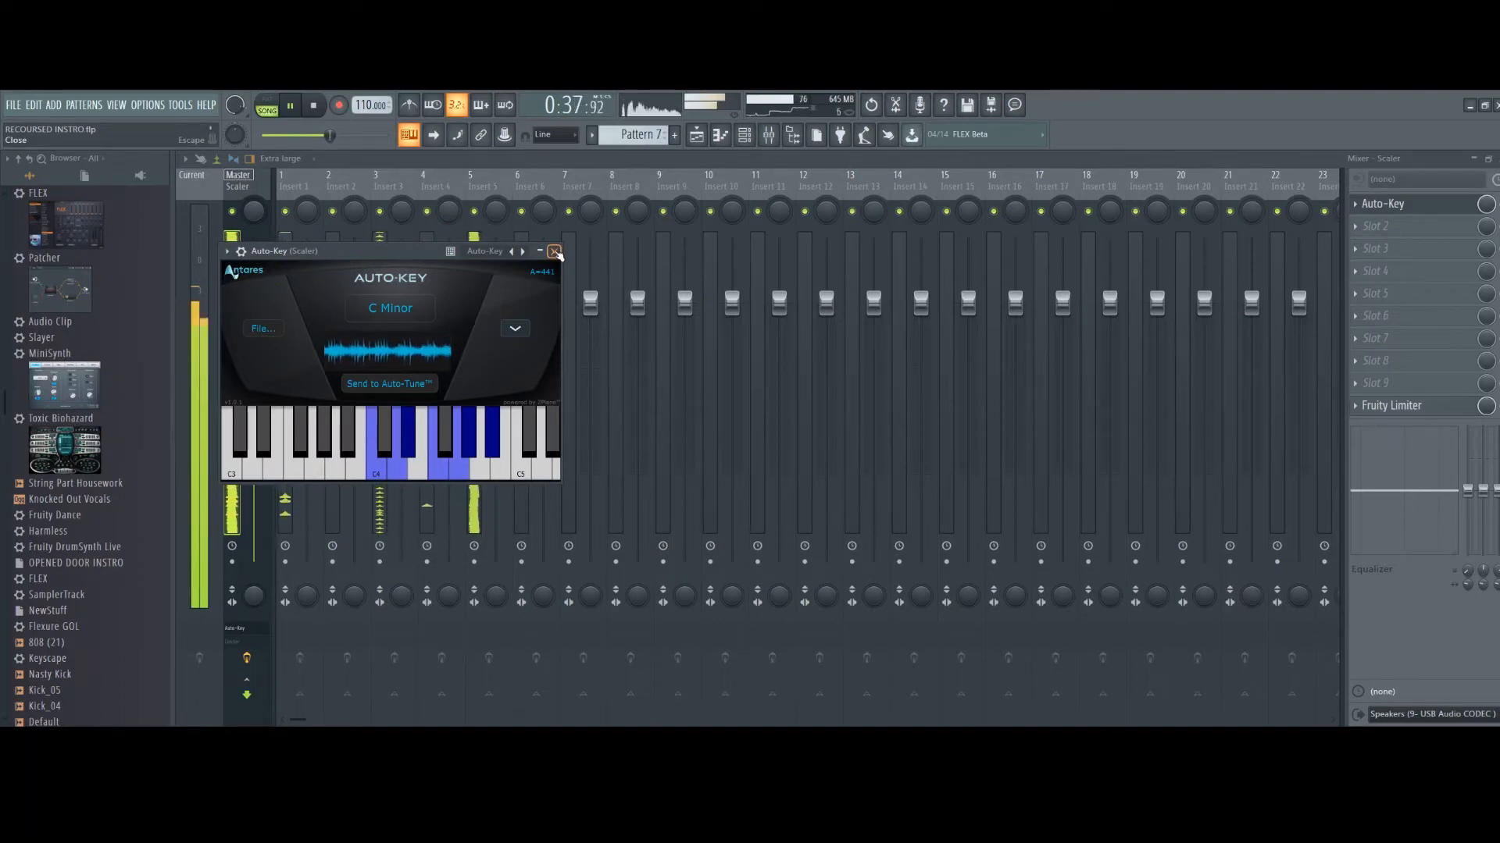
left_click(517, 327)
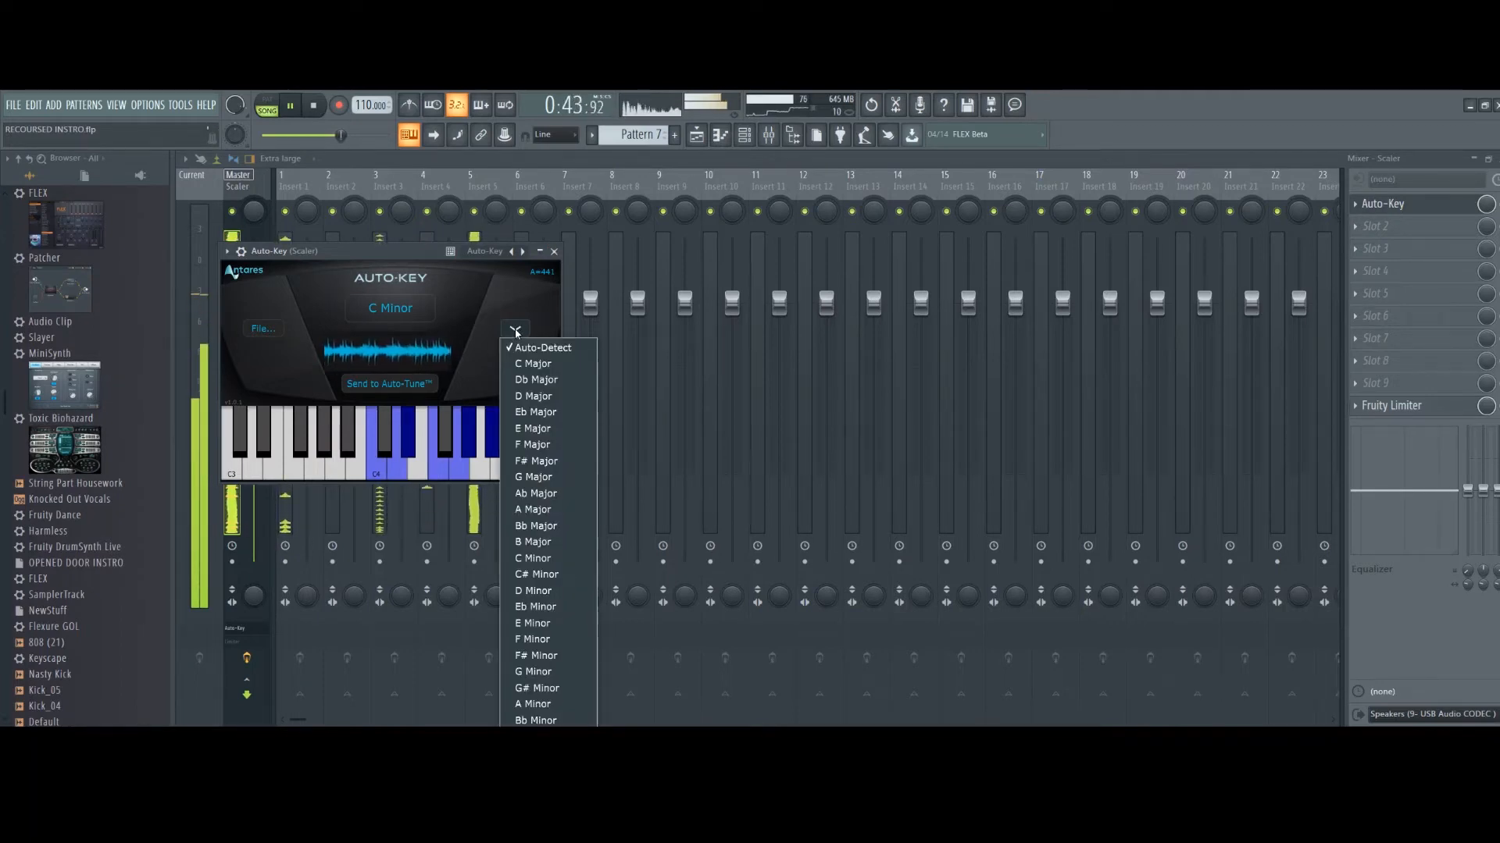
left_click(517, 331)
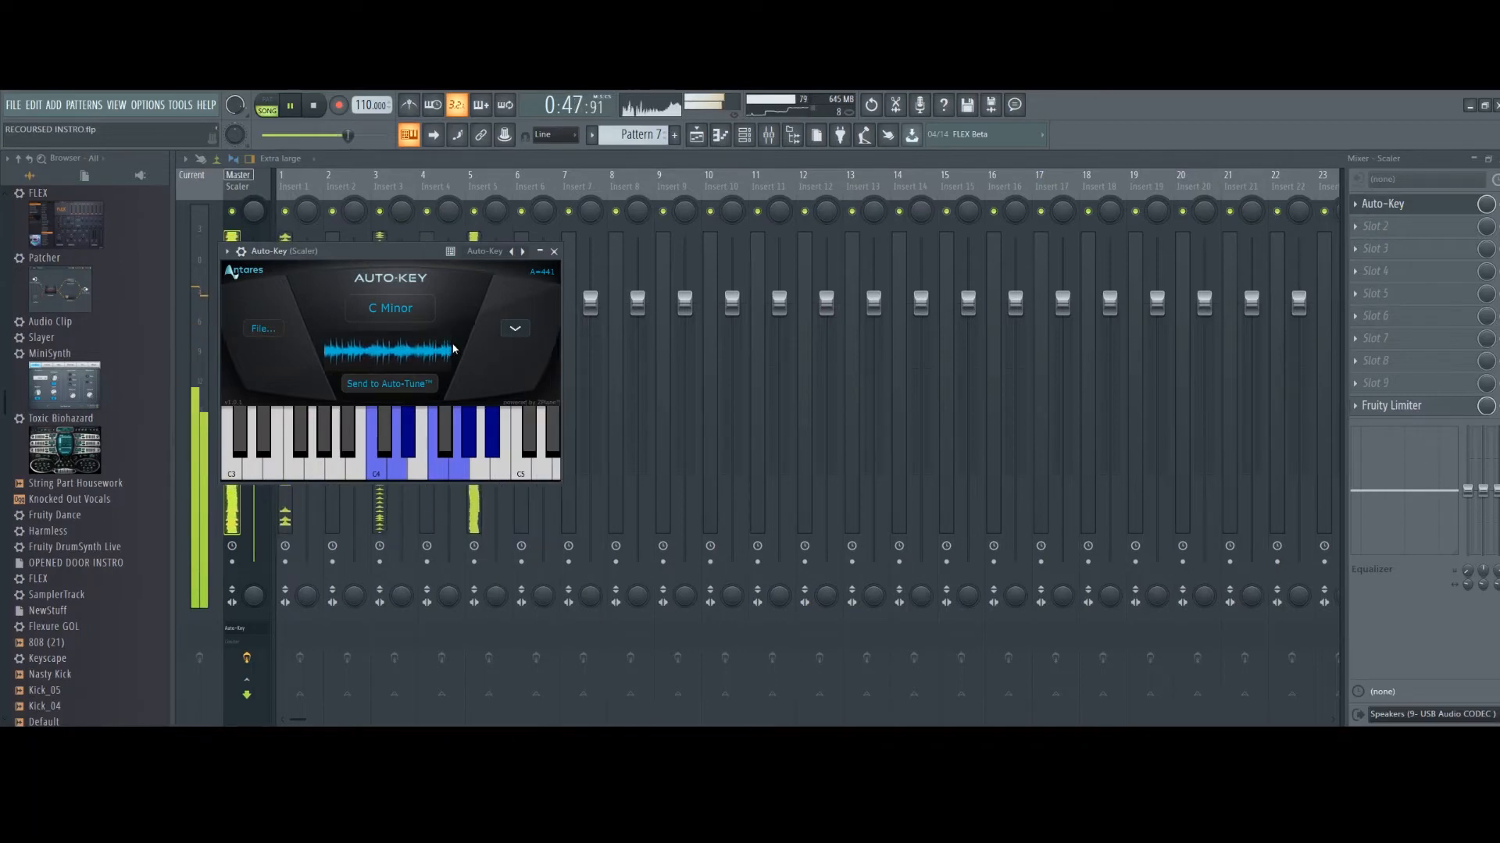
- Close Auto-Key, delete it from the master track's first slot and stop the song
left_click(554, 250)
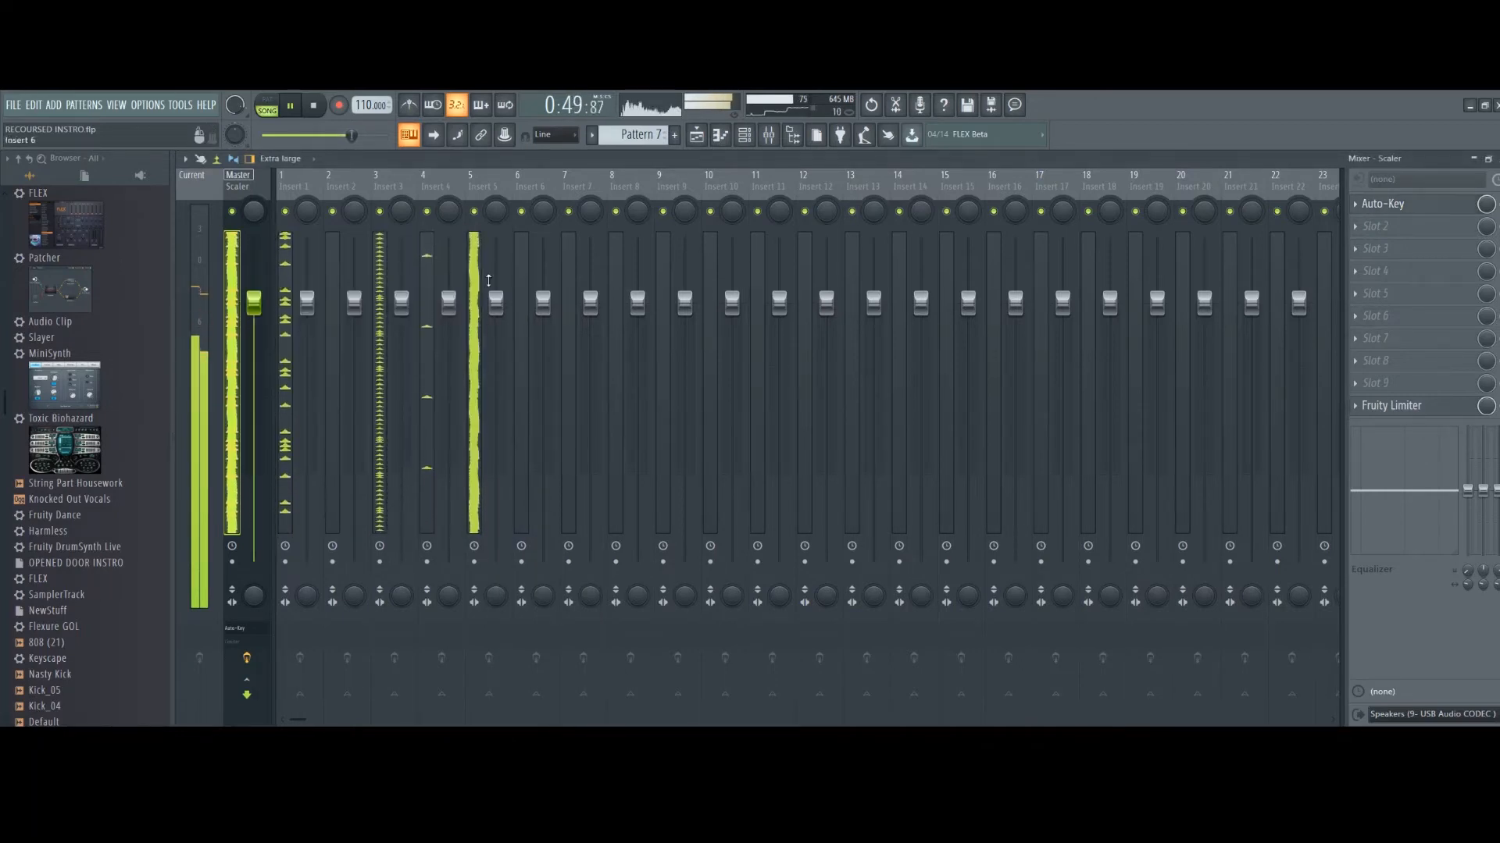
left_click(1357, 204)
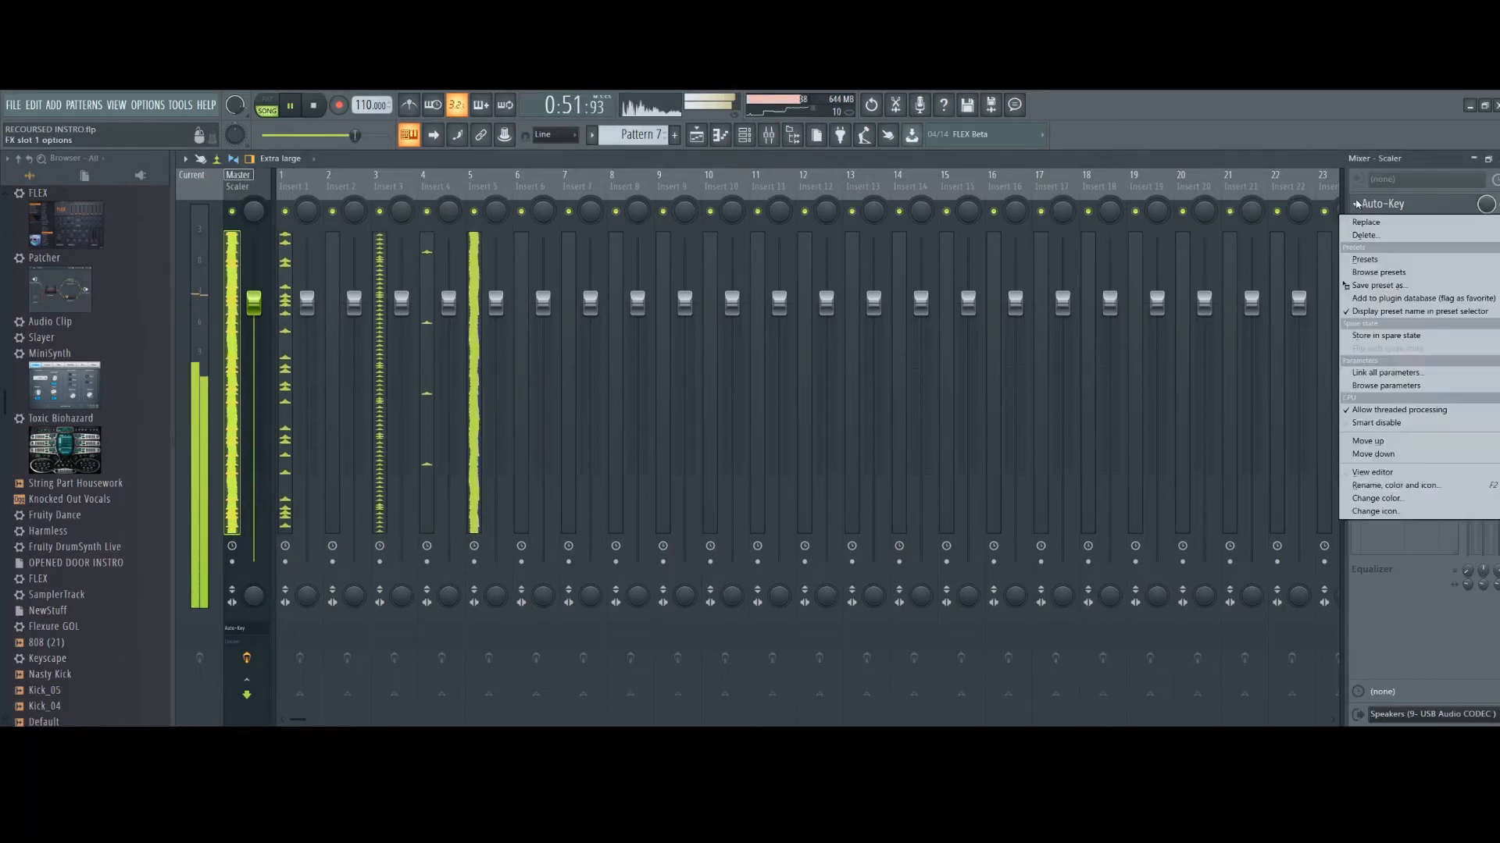
left_click(1363, 236)
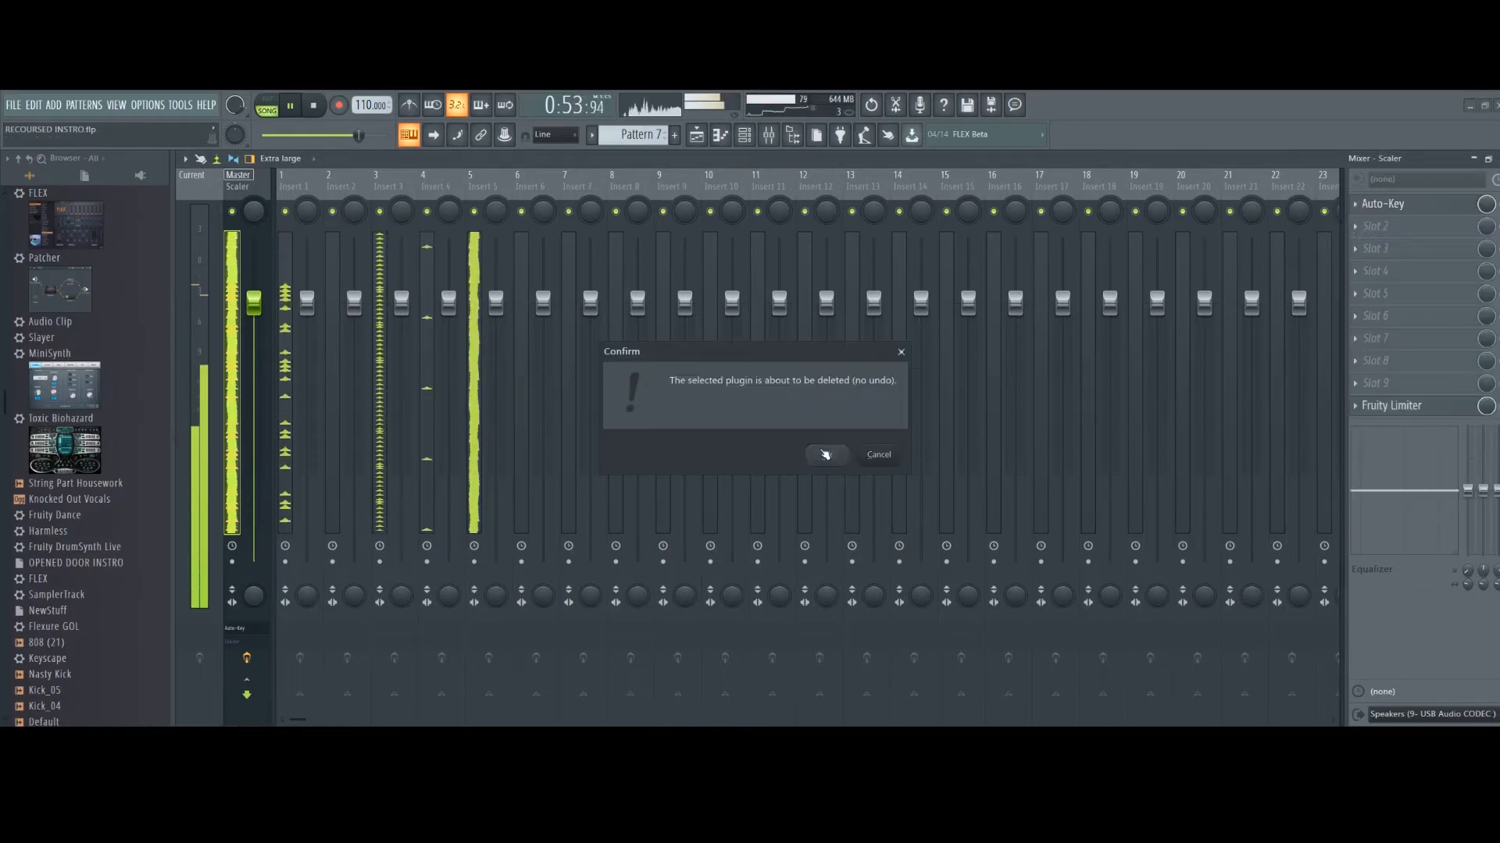
left_click(825, 453)
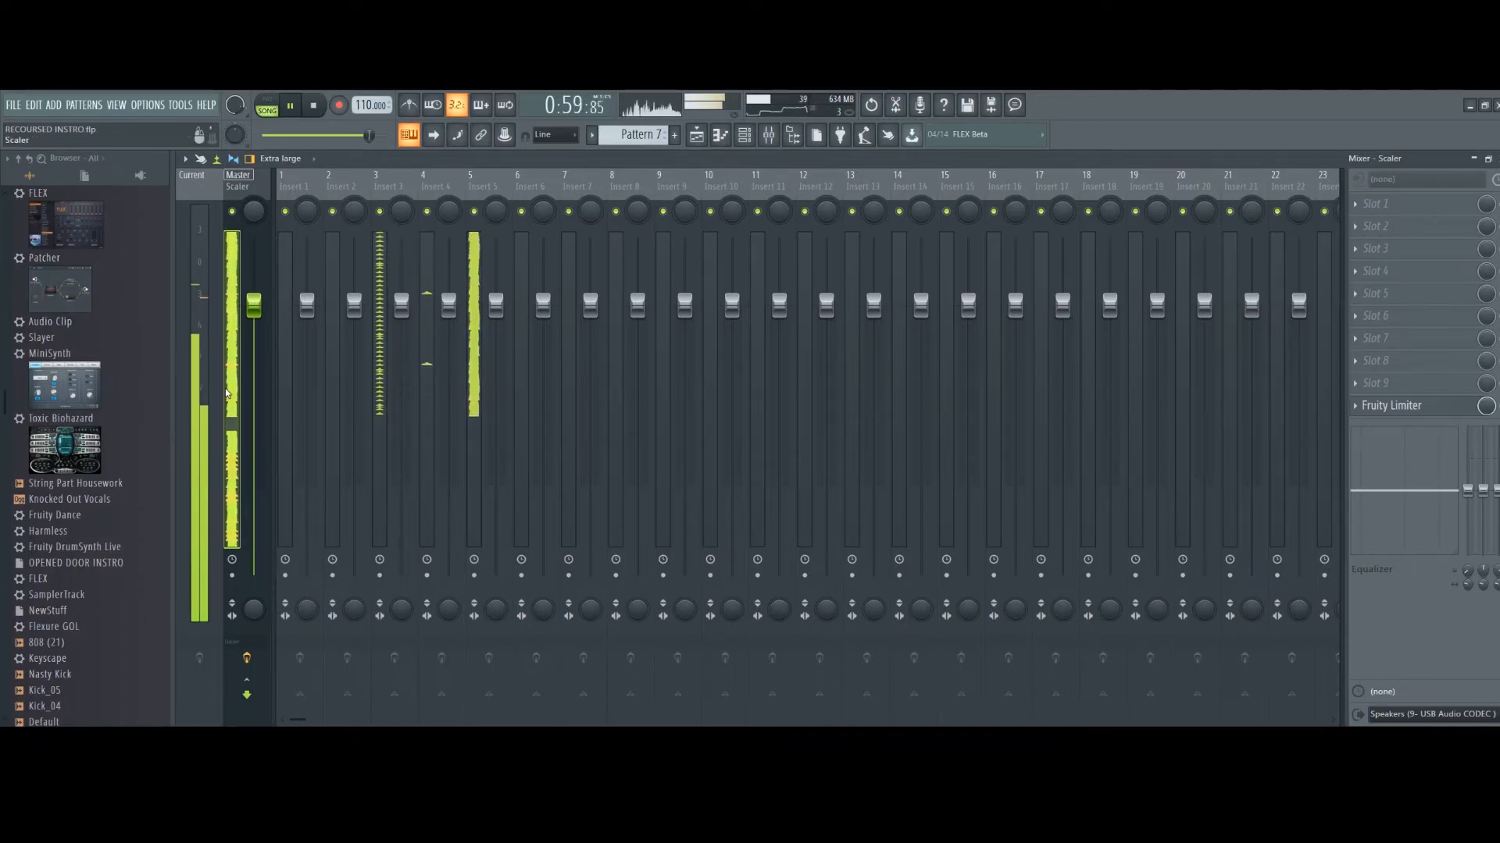
key("space")
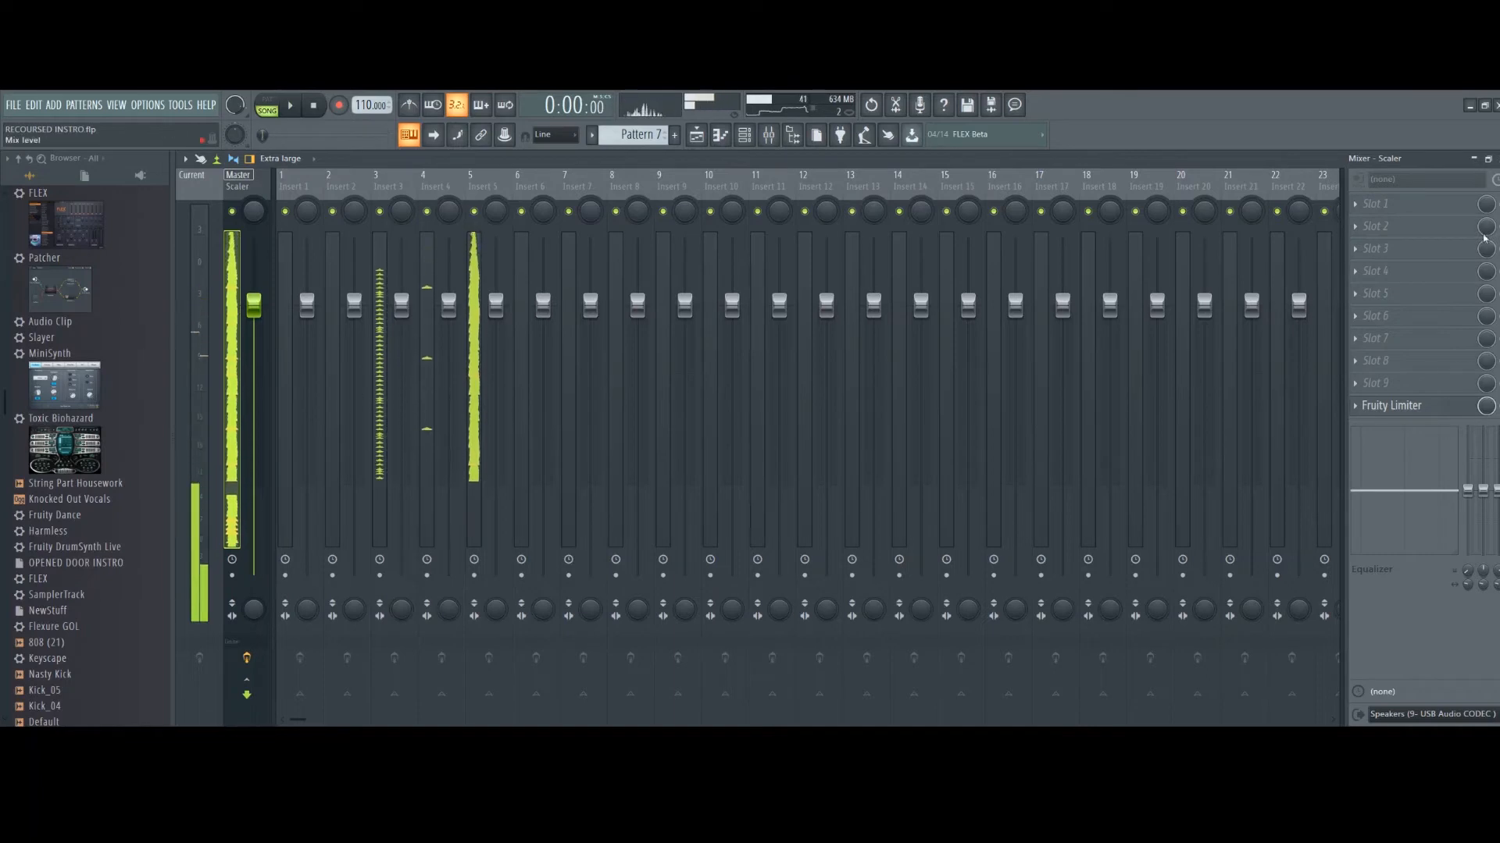
- Show the whole arrangement in the playlist, play the song from around bar 9 and reopen the mixer
left_click(1497, 159)
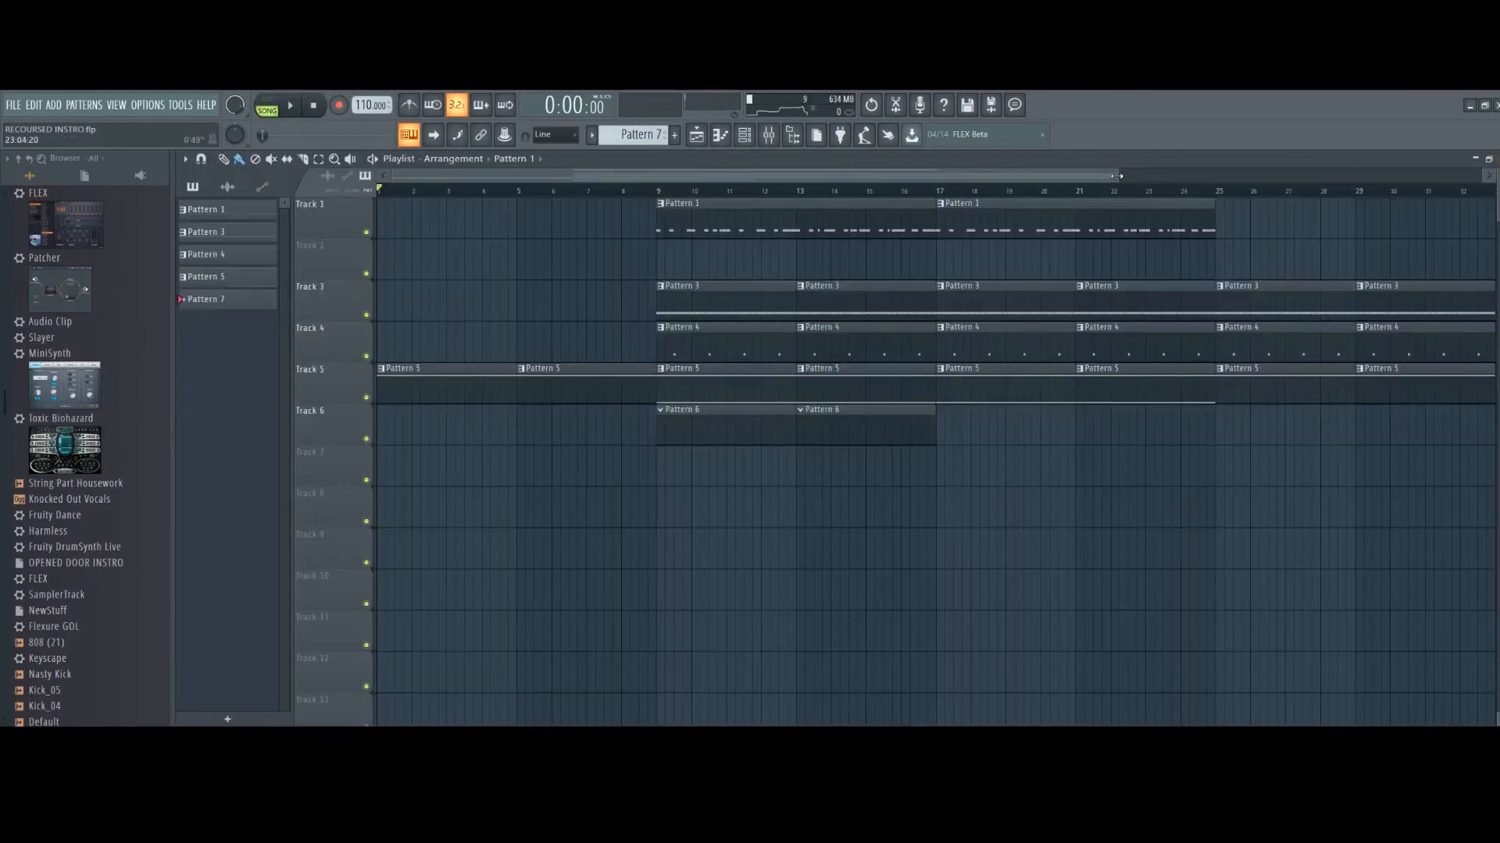
left_click_drag(1116, 176, 1385, 176)
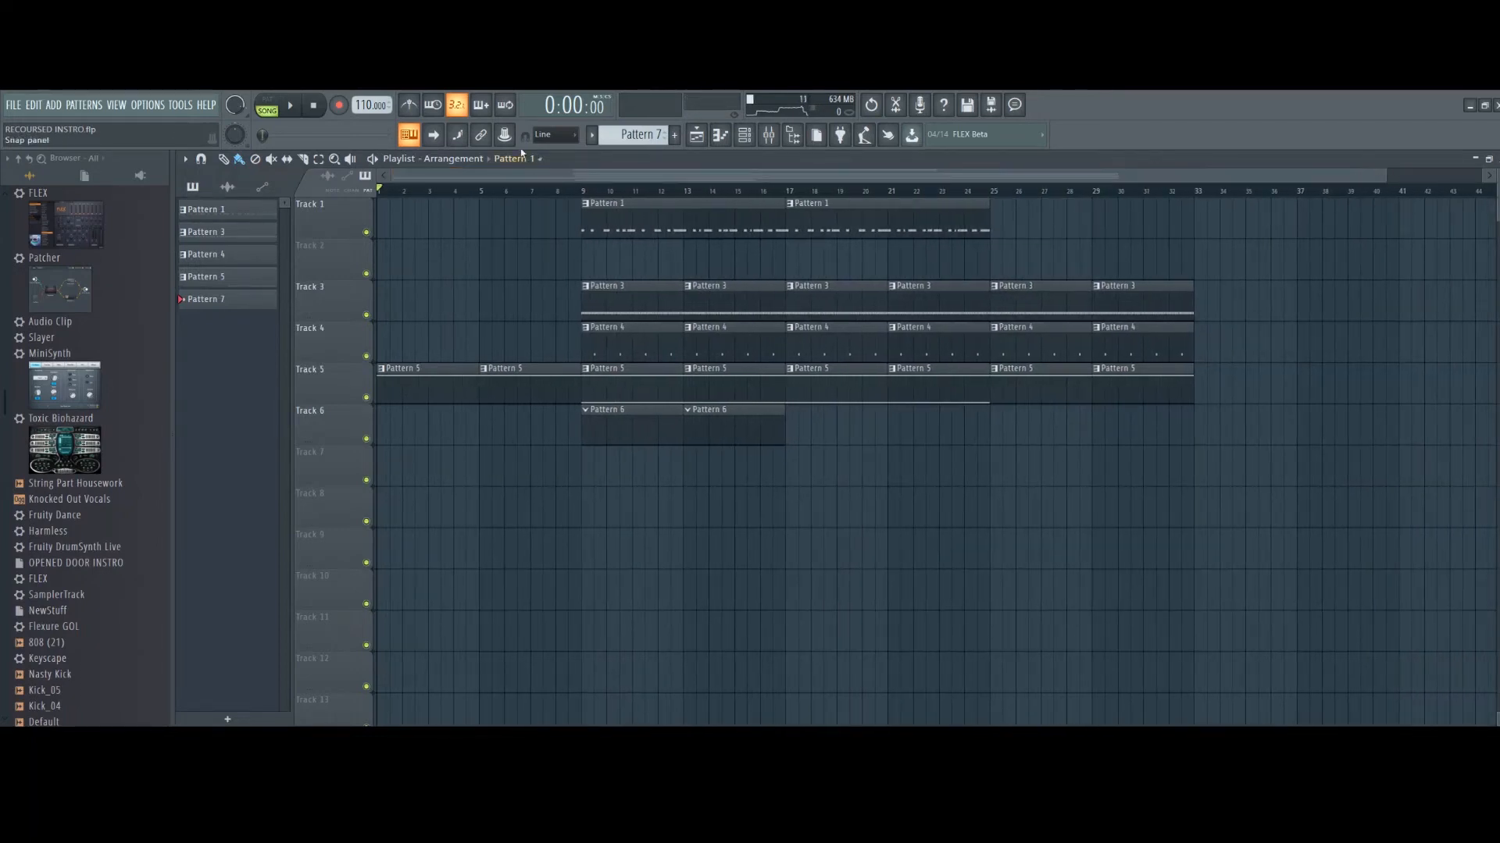
left_click(570, 191)
left_click(770, 136)
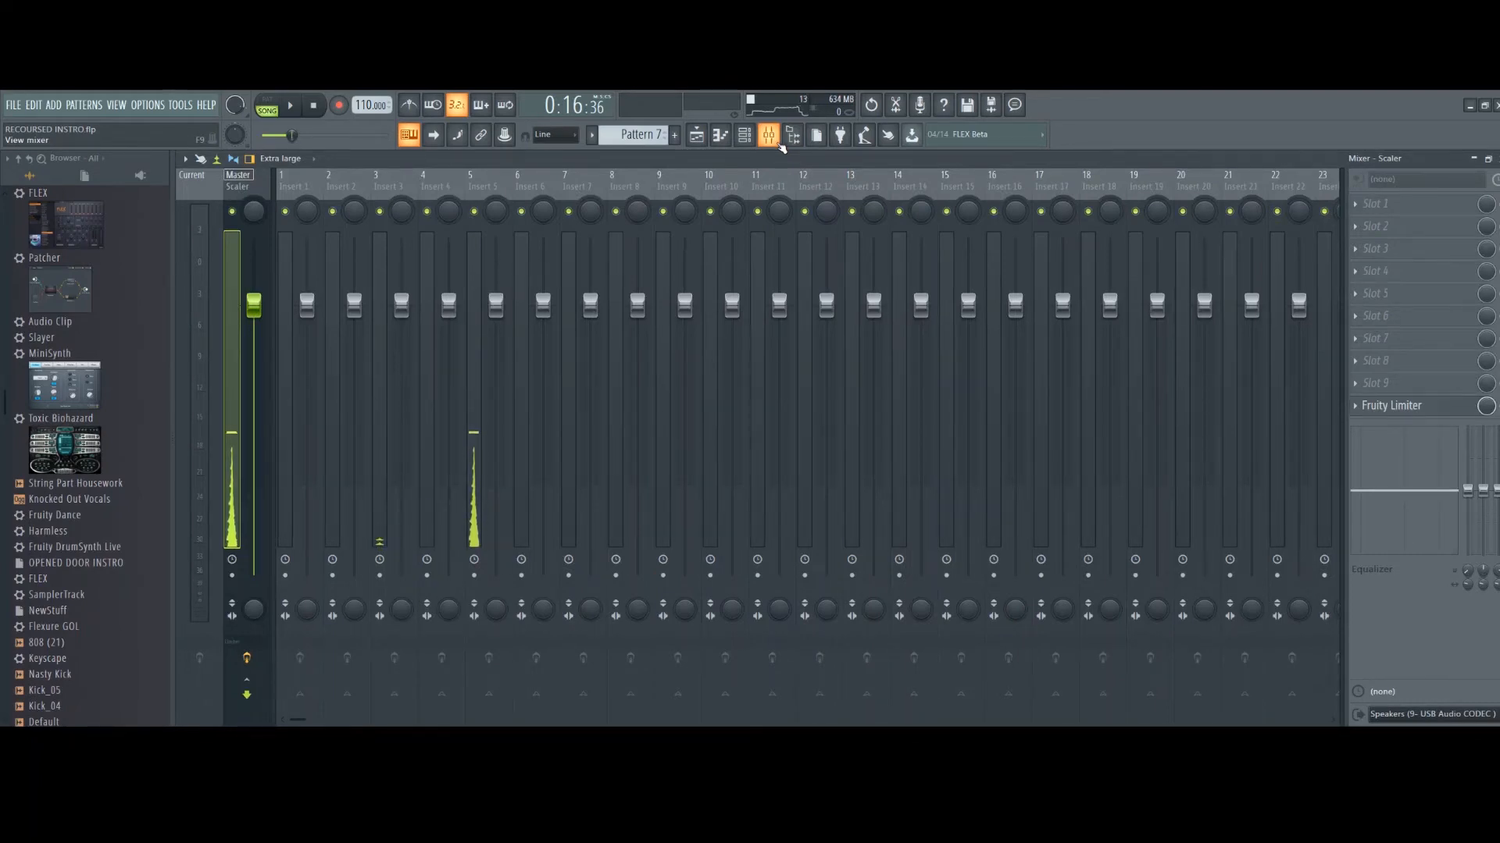
- Add a TrackGod 2 instrument to the channel rack and load its Crystal Bells bank
left_click(778, 141)
left_click(744, 135)
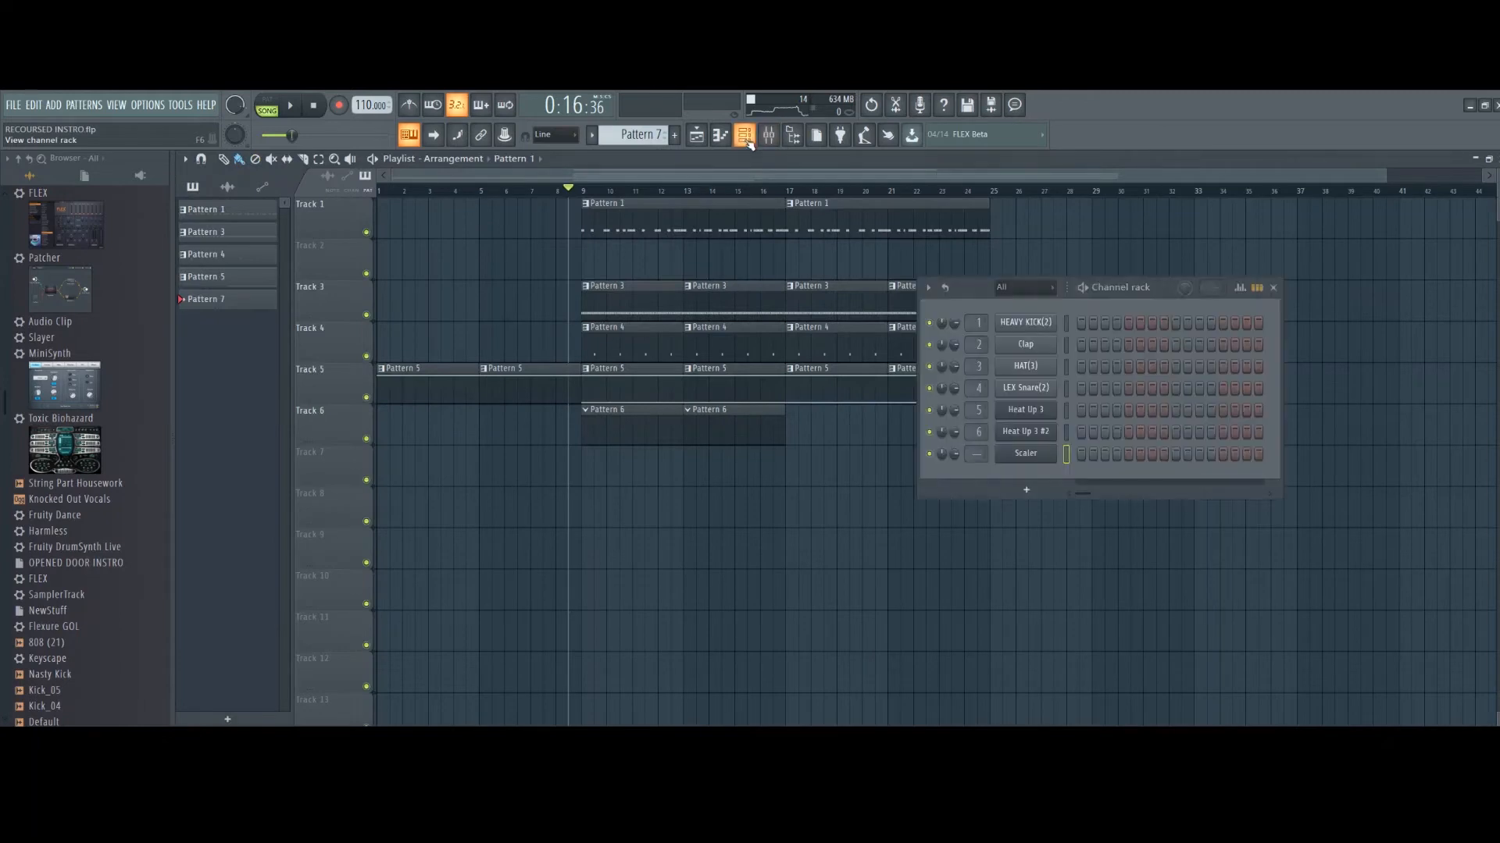
left_click(1028, 491)
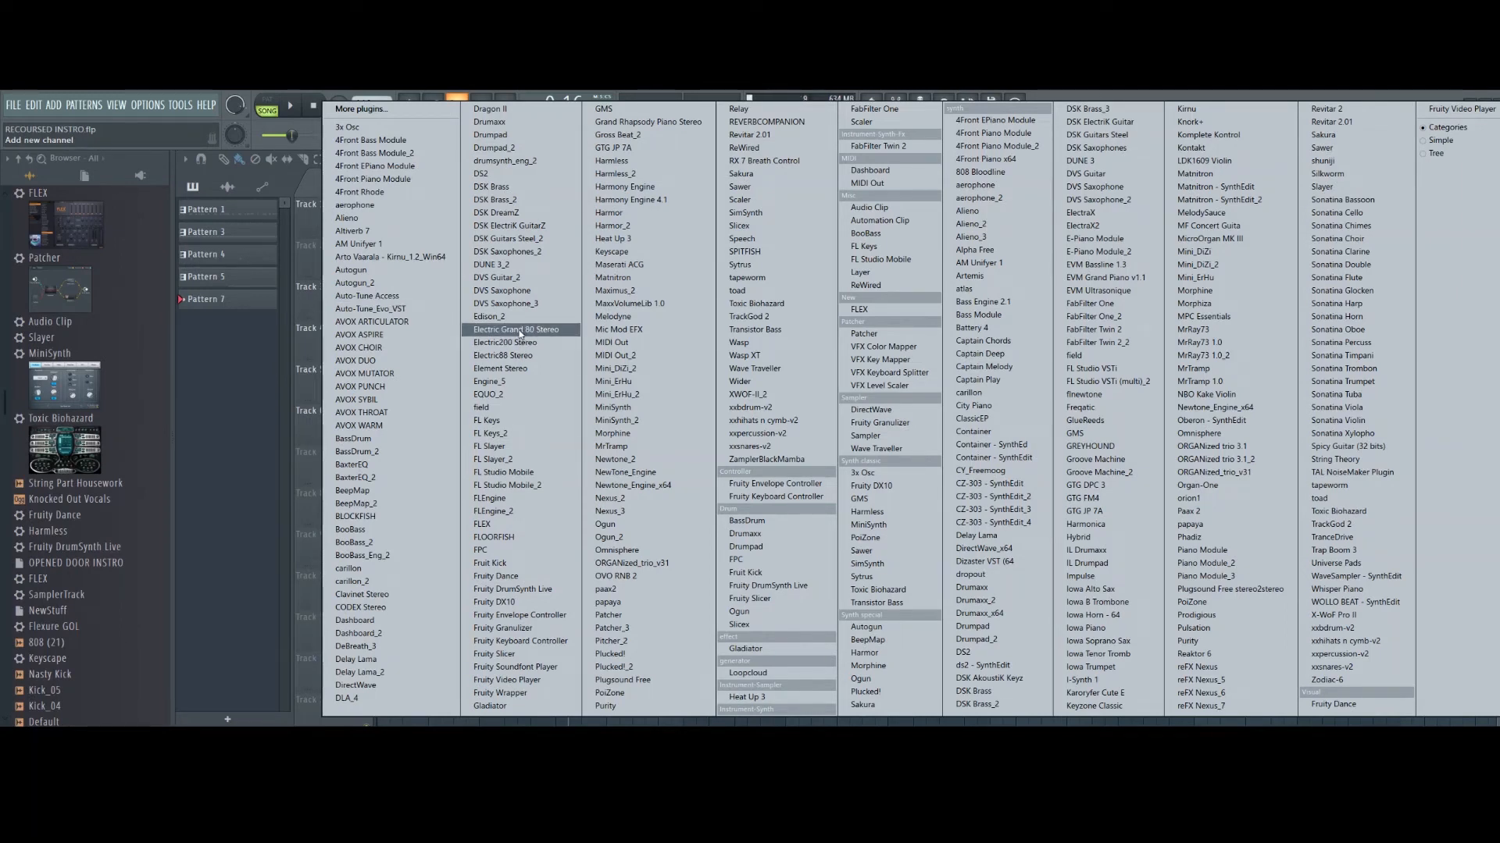
left_click(779, 317)
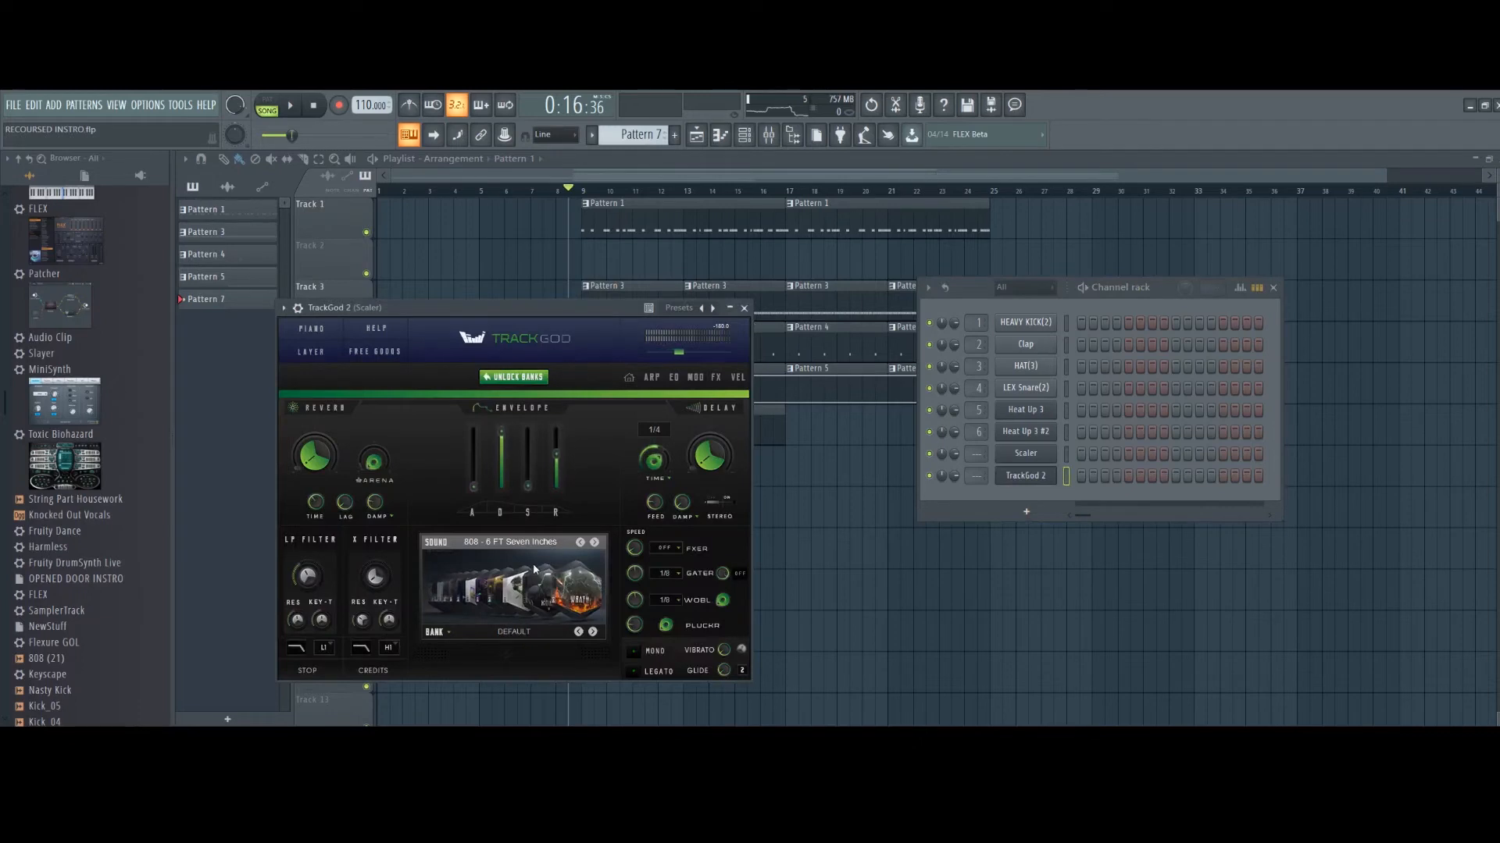
left_click(534, 569)
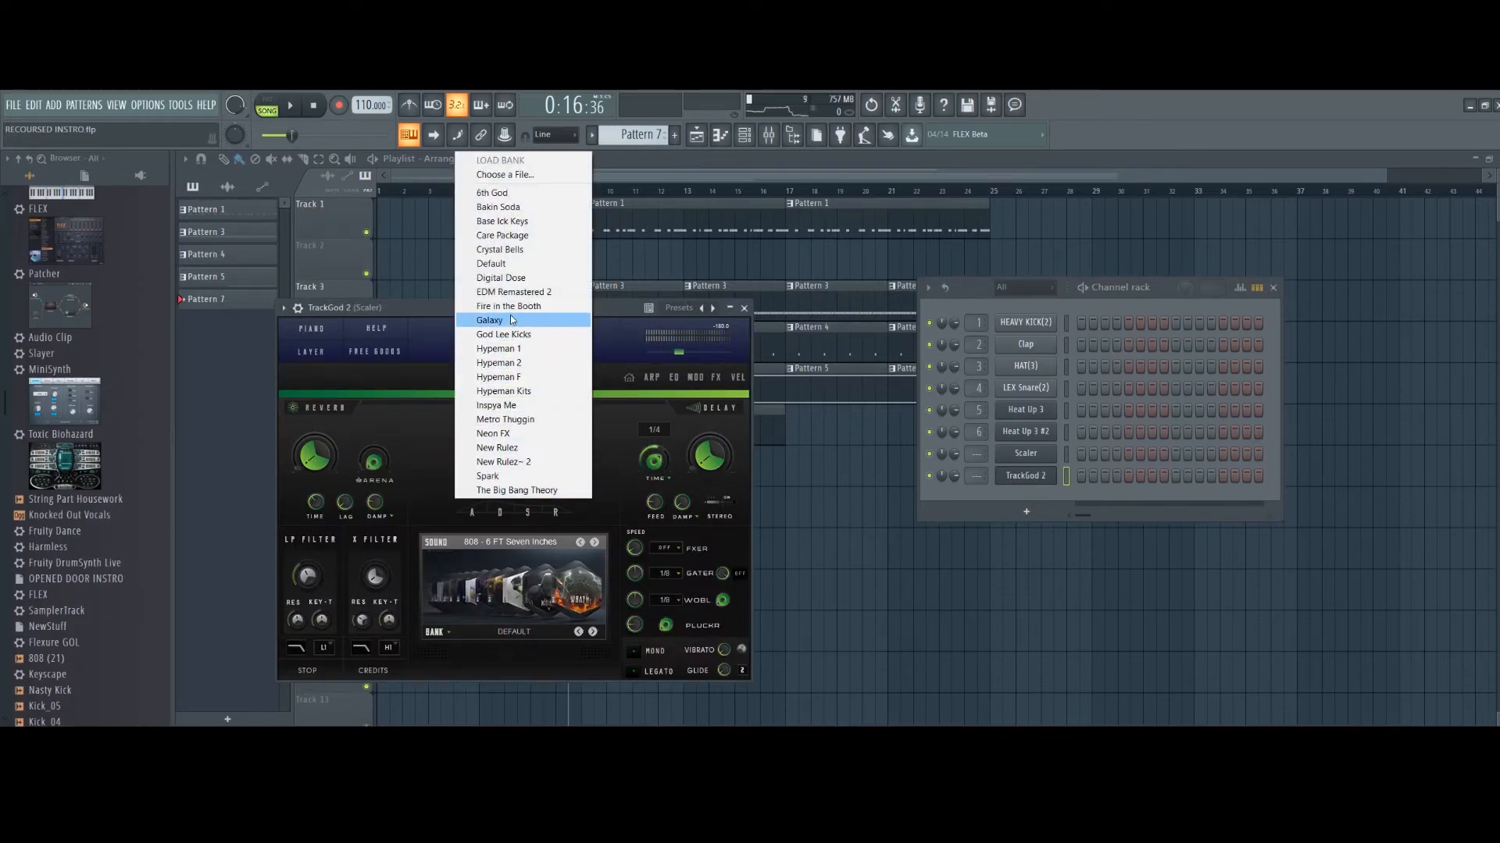
left_click(503, 249)
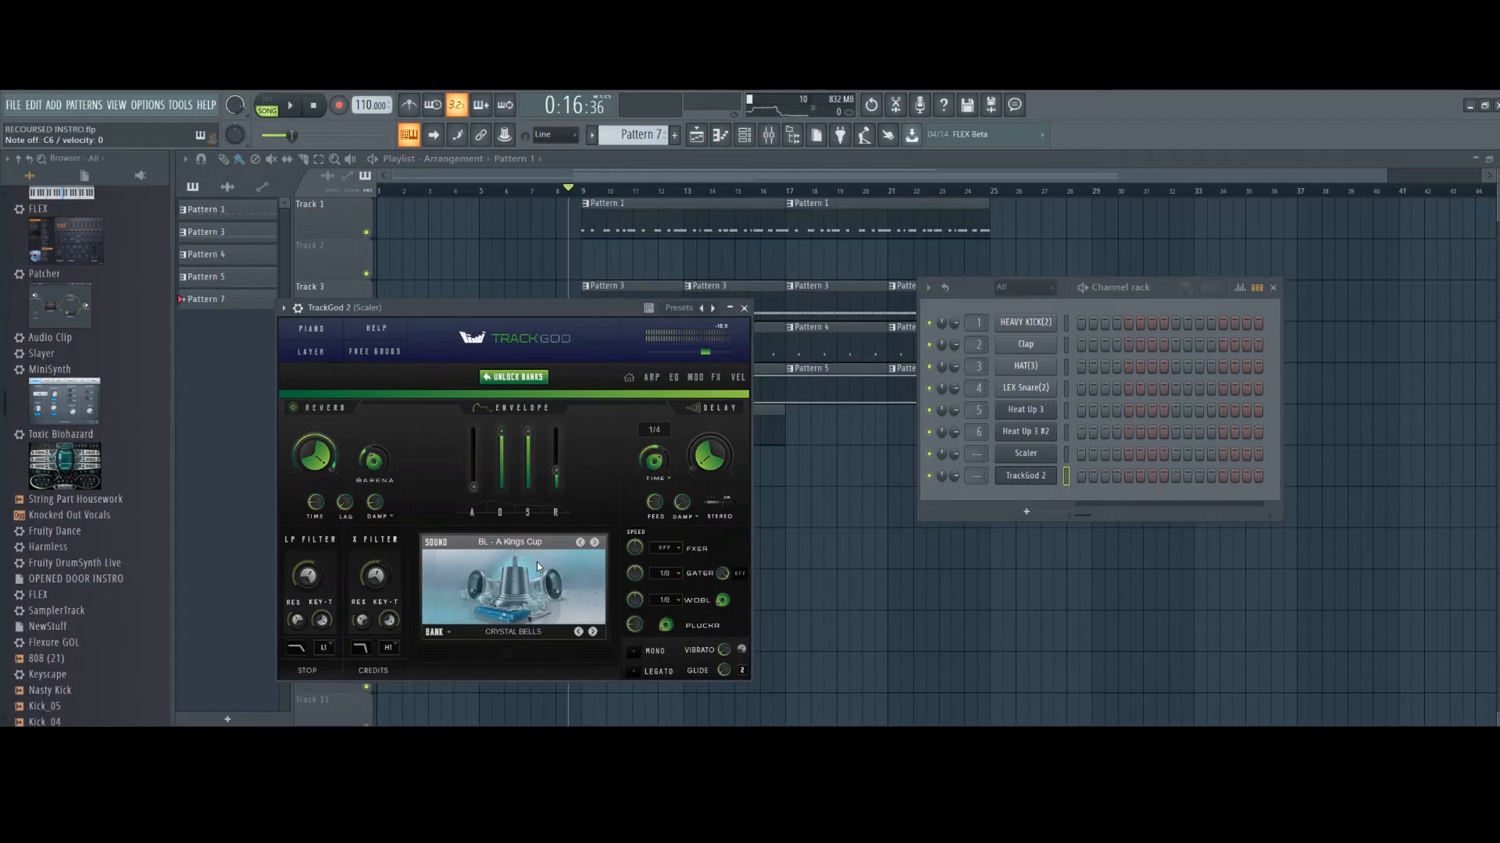
- Advance through the Crystal Bells sounds to BL - Blue Crystal while playing the song from around bar 9, and stop playback
left_click(595, 542)
left_click(595, 542)
key("space")
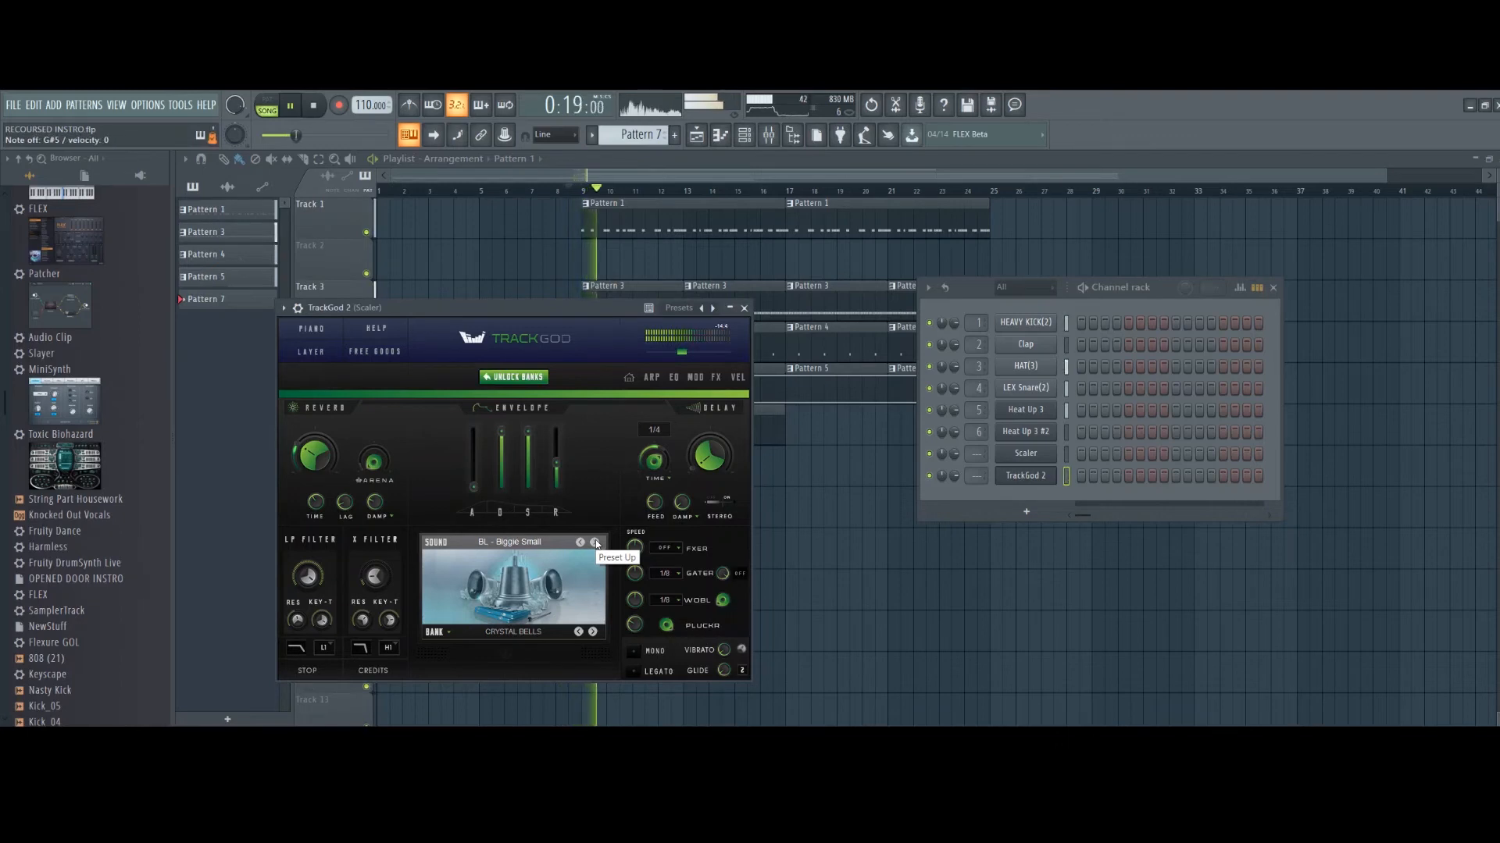
left_click(596, 543)
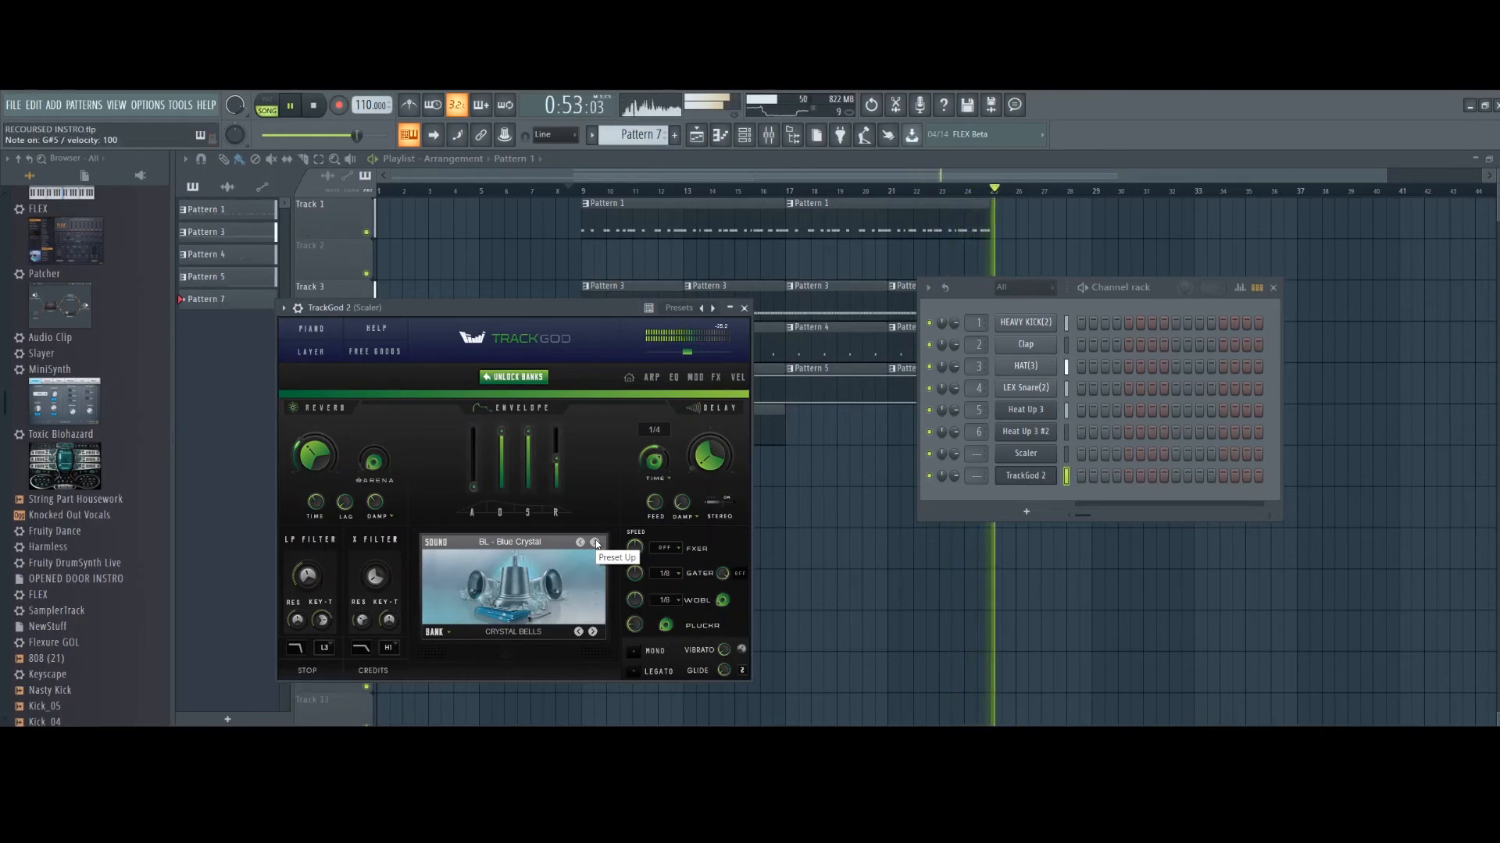
key("space")
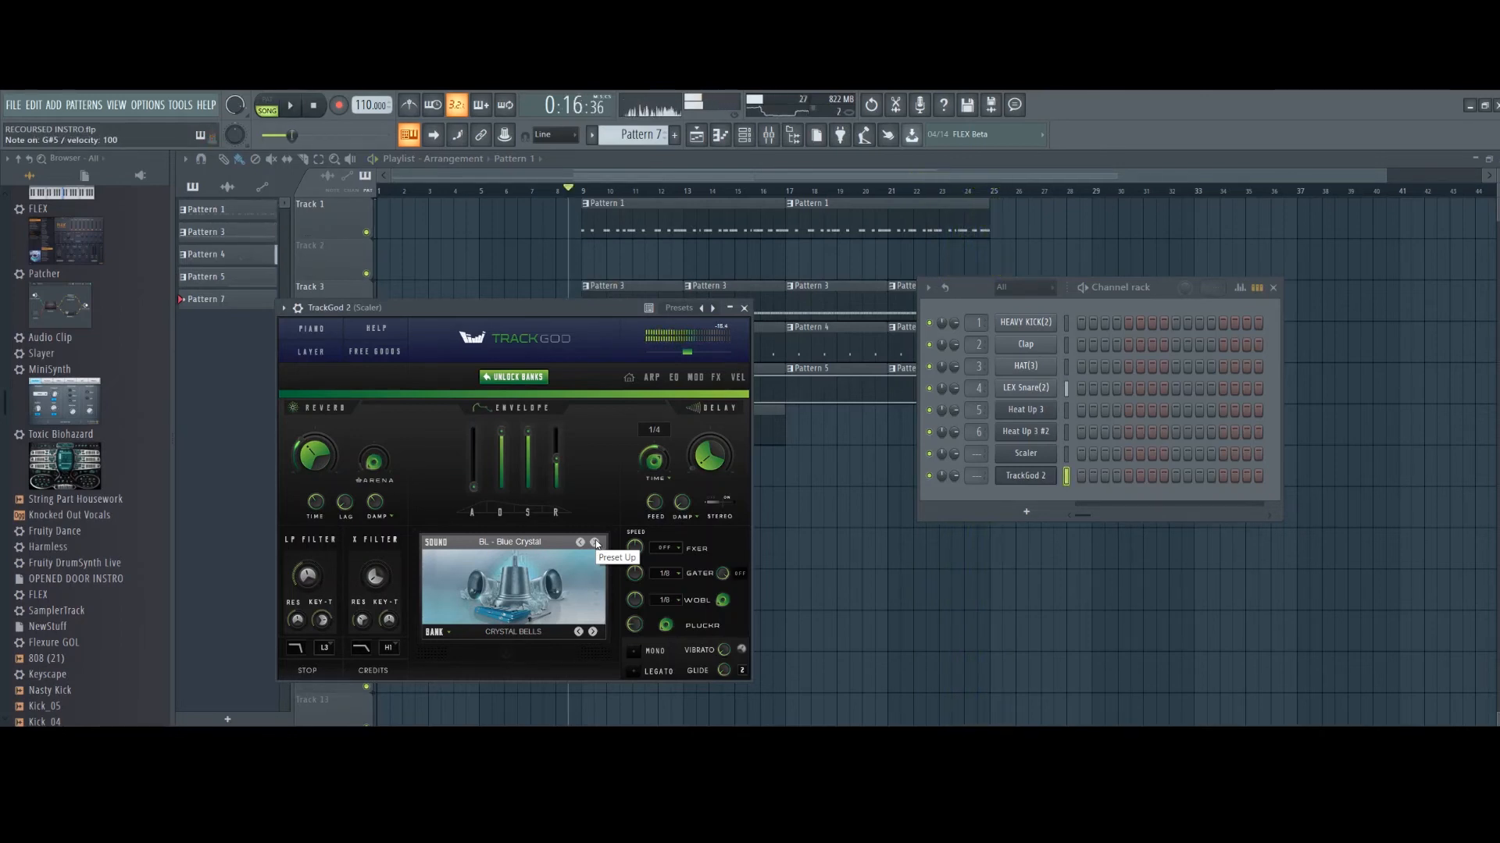
- Play a series of single notes on the BL - Blue Crystal sound with the song stopped
key("h")
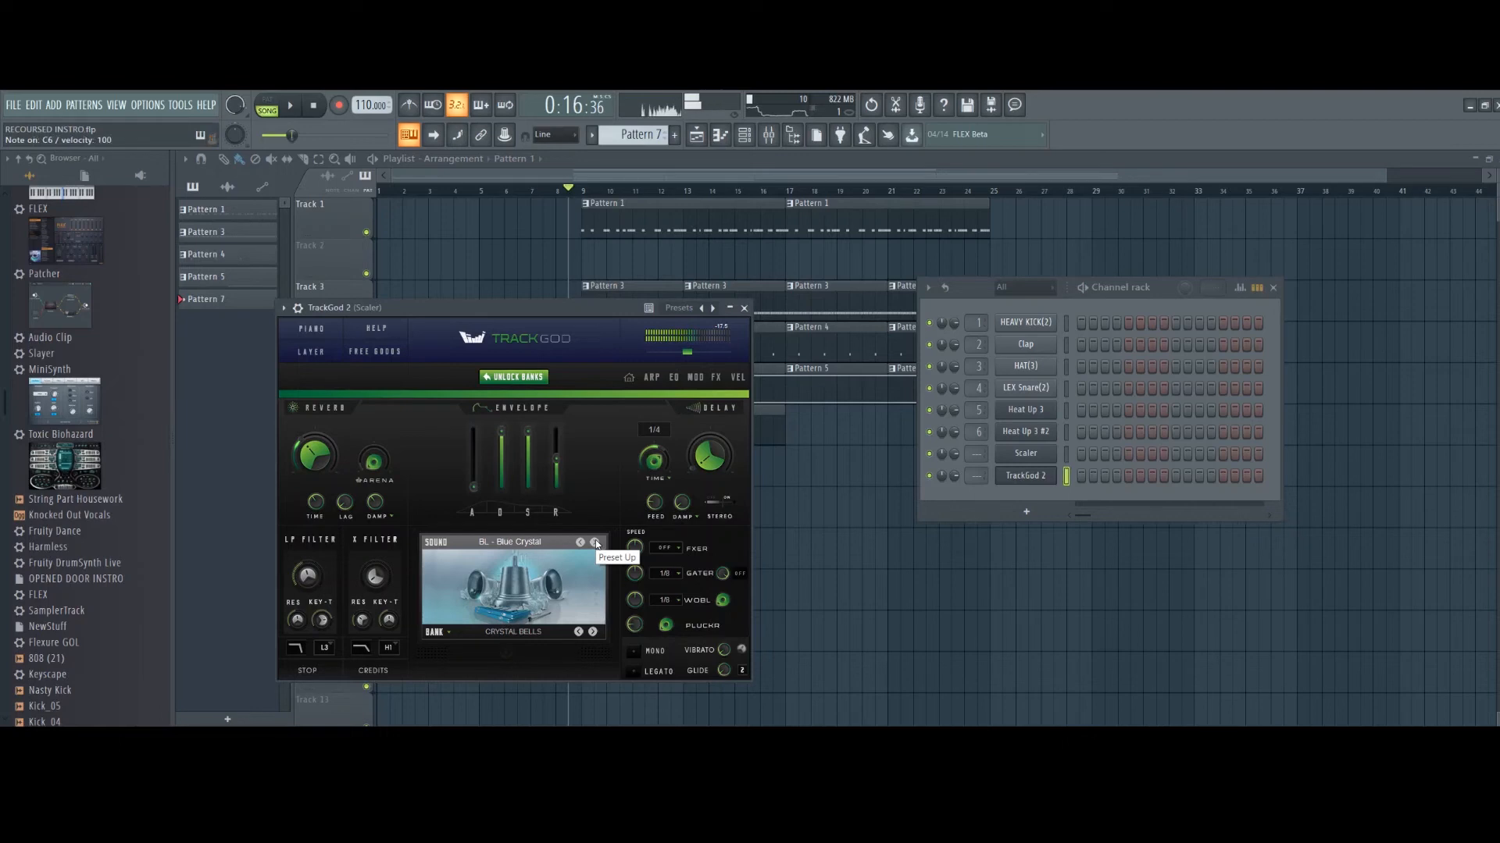
key("w")
key("h")
key("w")
key("q")
key("h")
key("d")
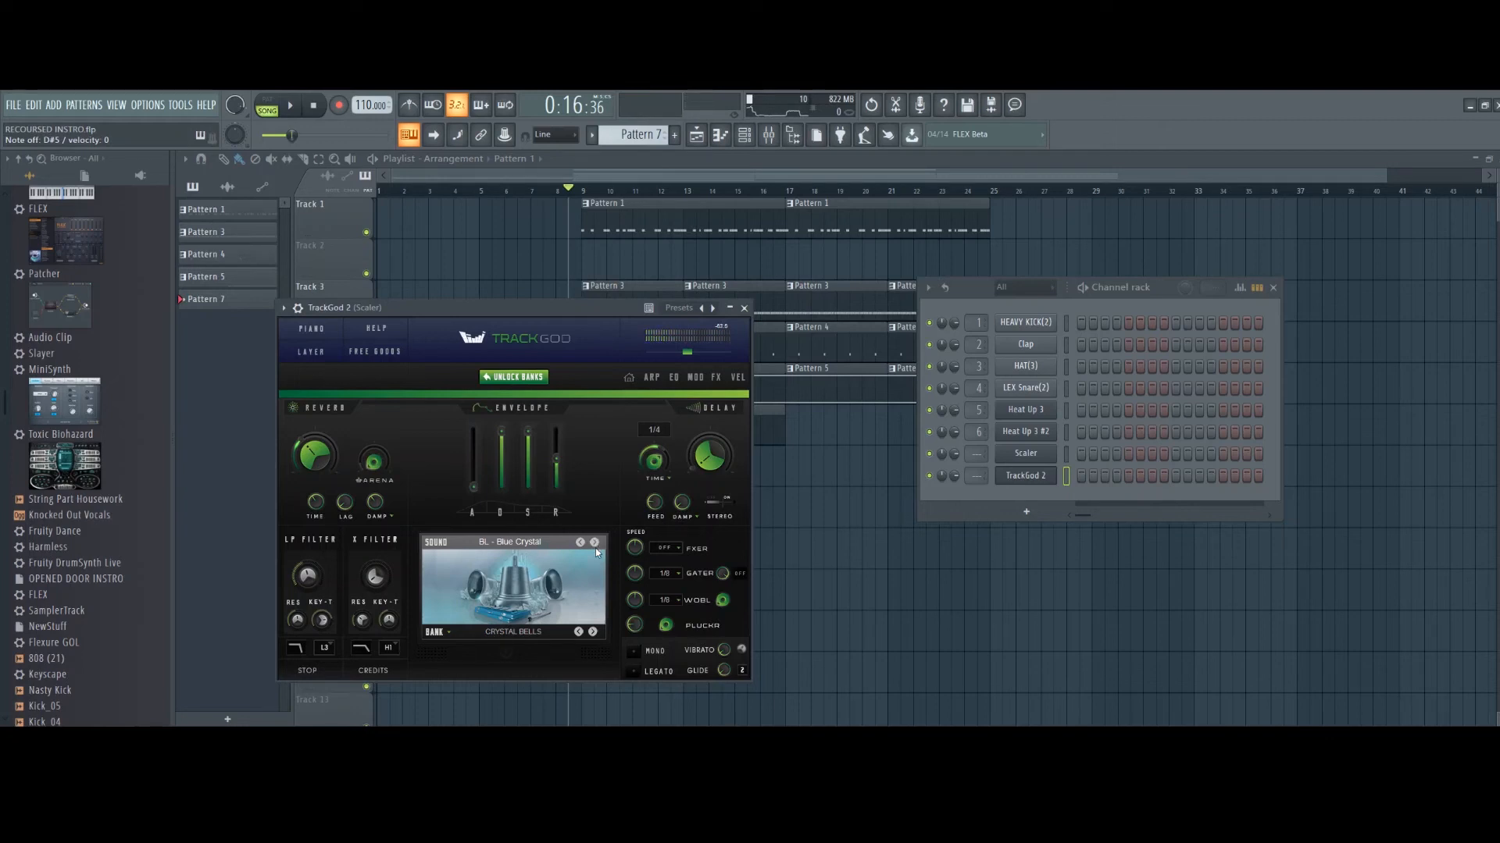
- Close the TrackGod 2 window and delete its channel from the channel rack
left_click(744, 308)
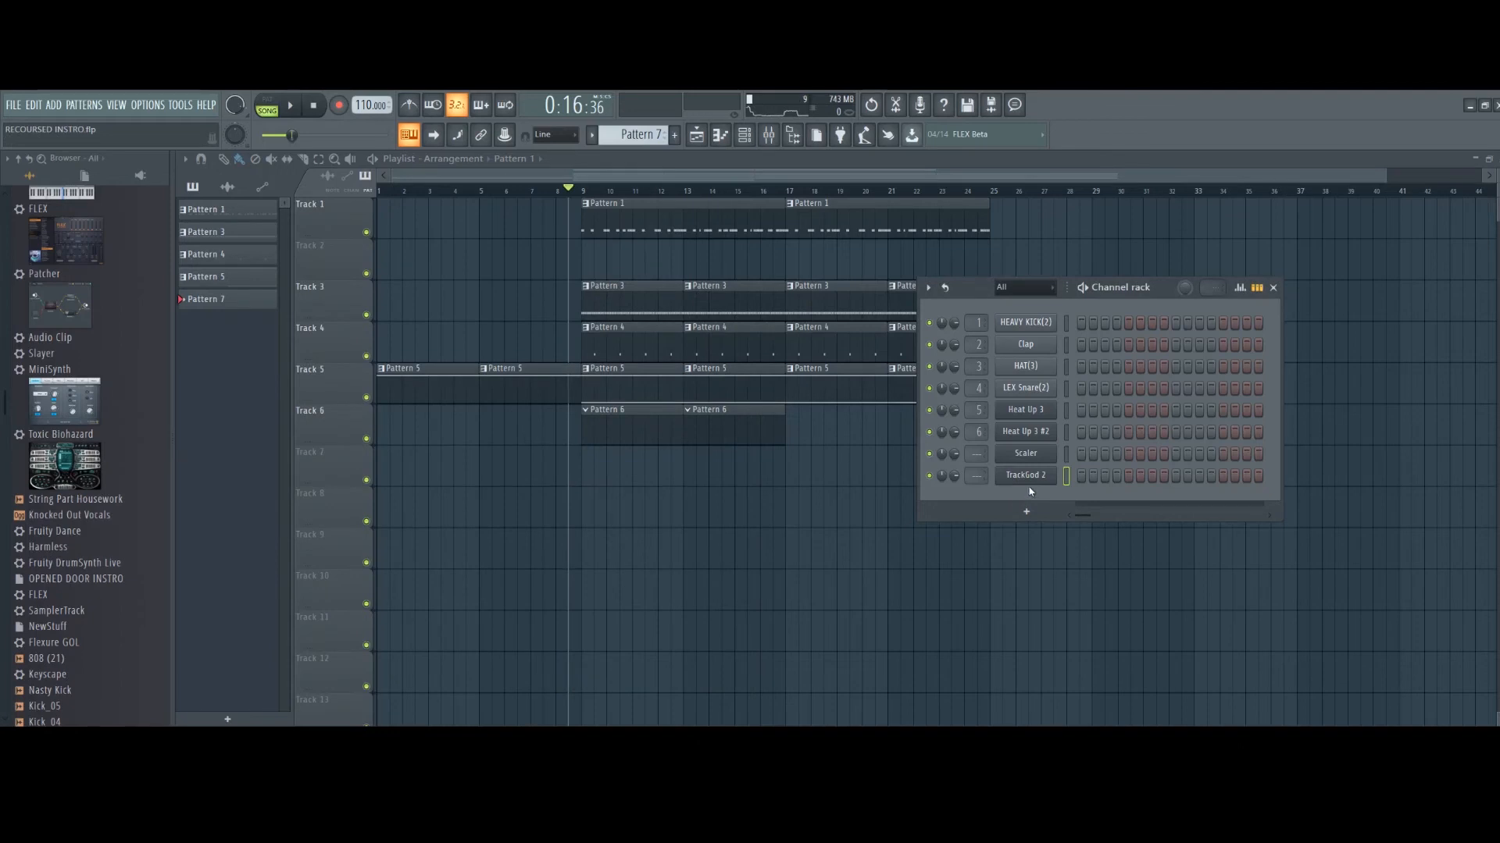
right_click(1033, 475)
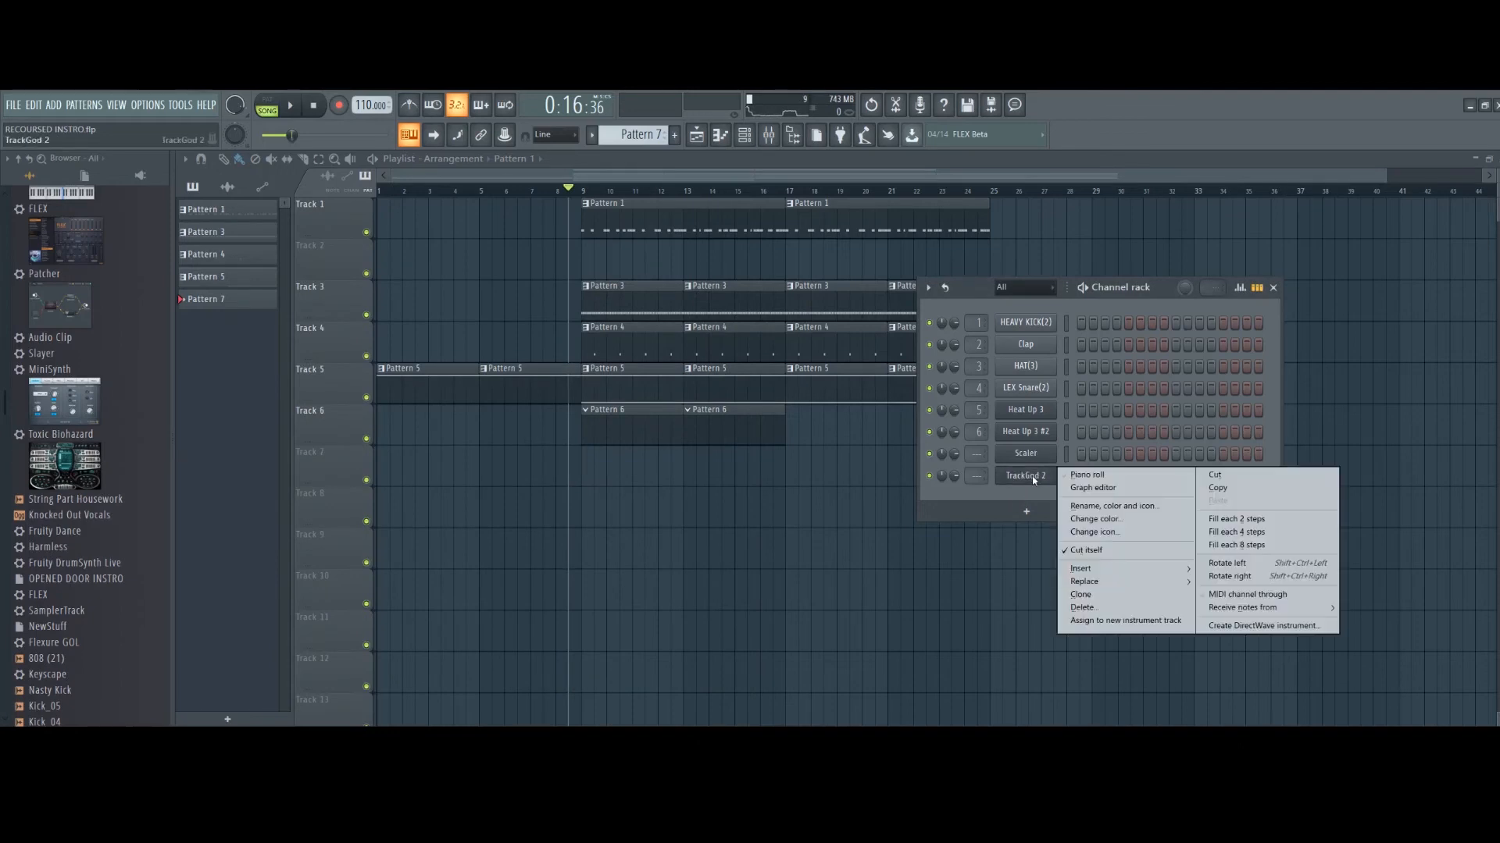
left_click(1097, 610)
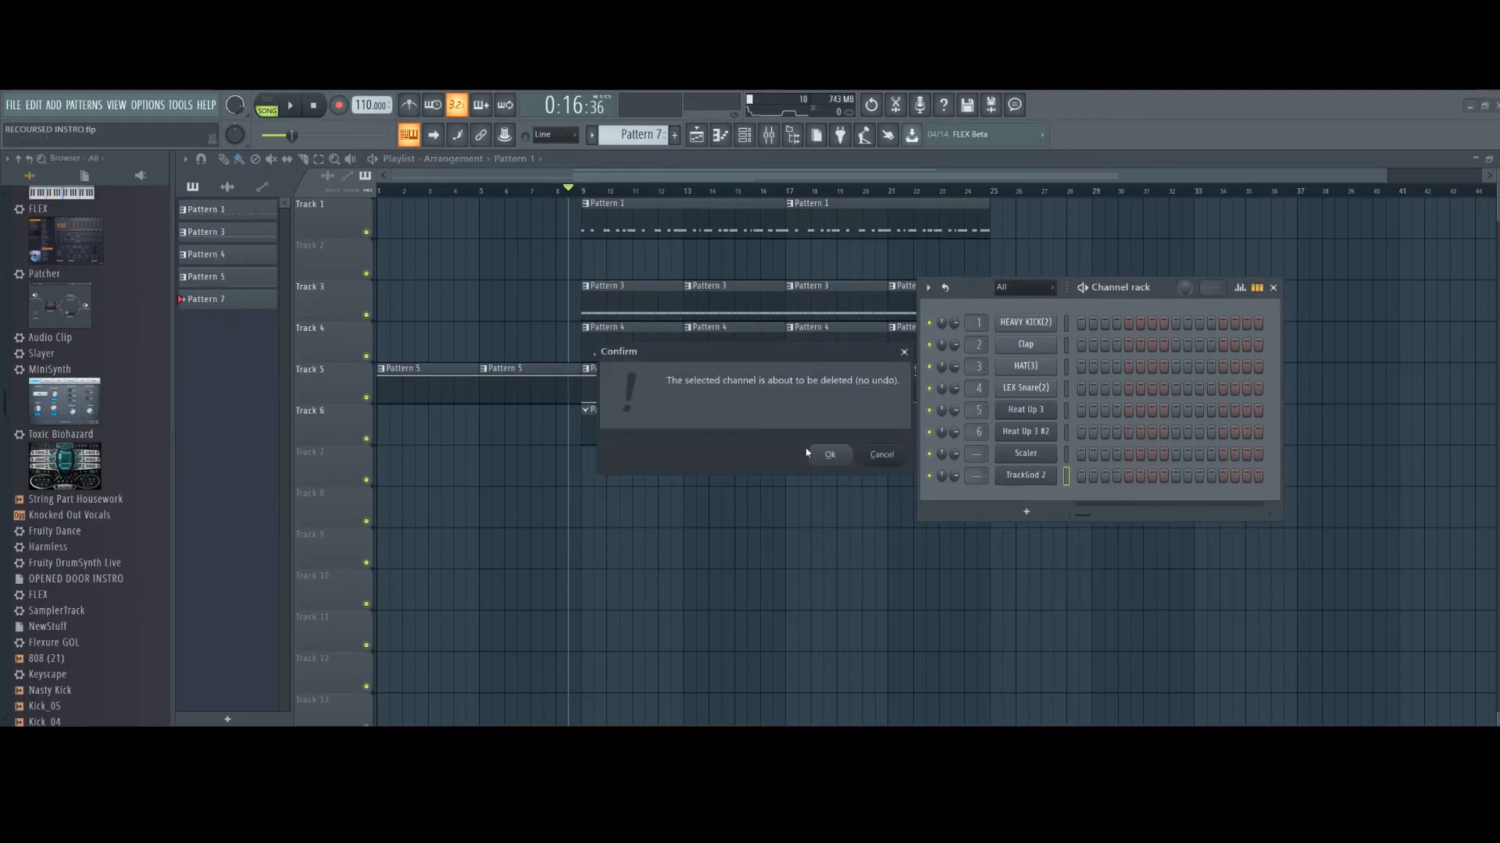
left_click(903, 351)
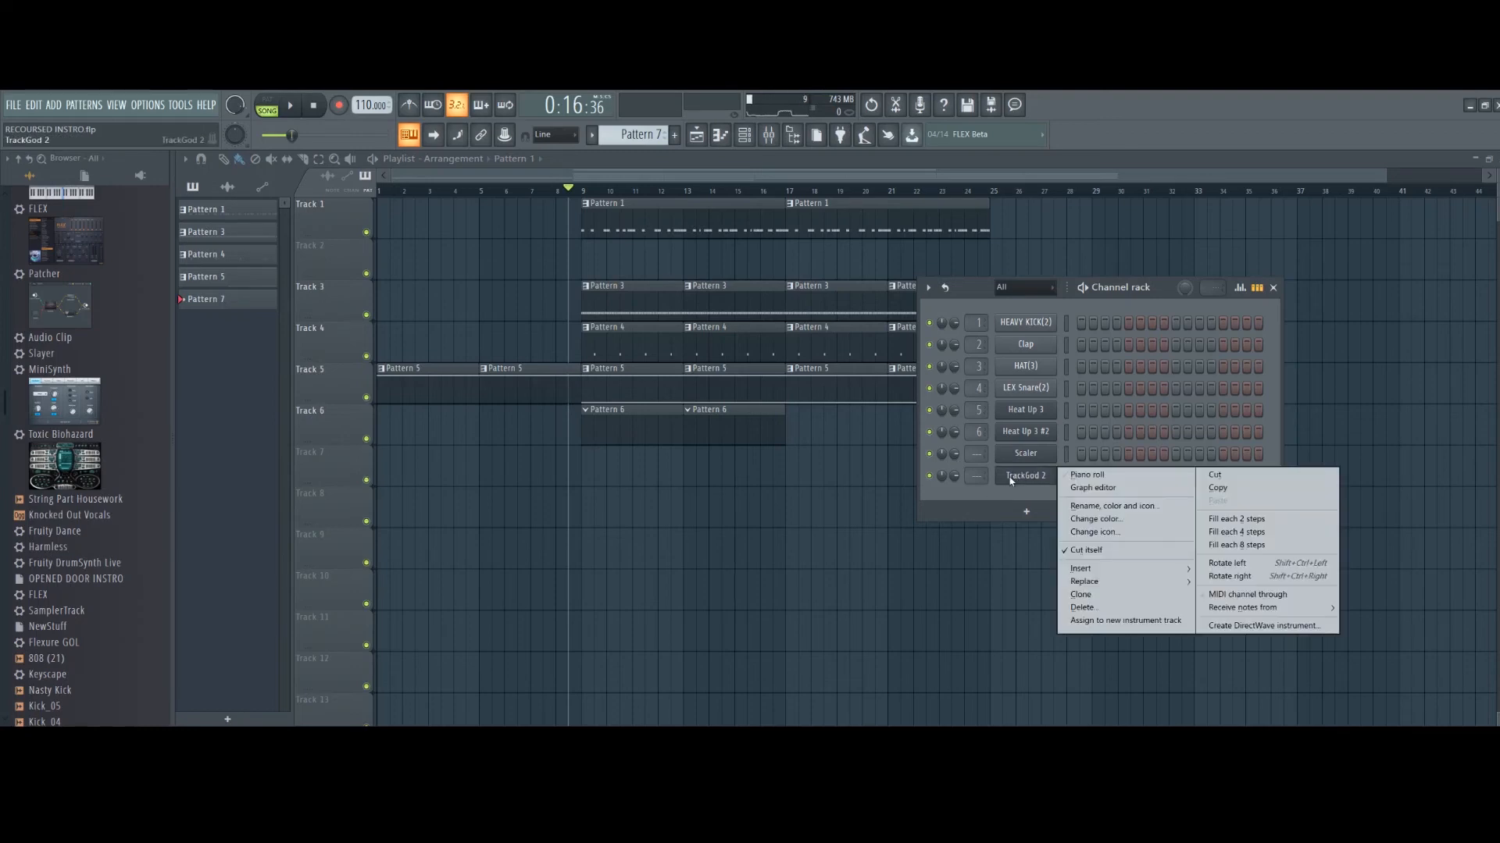
right_click(1023, 476)
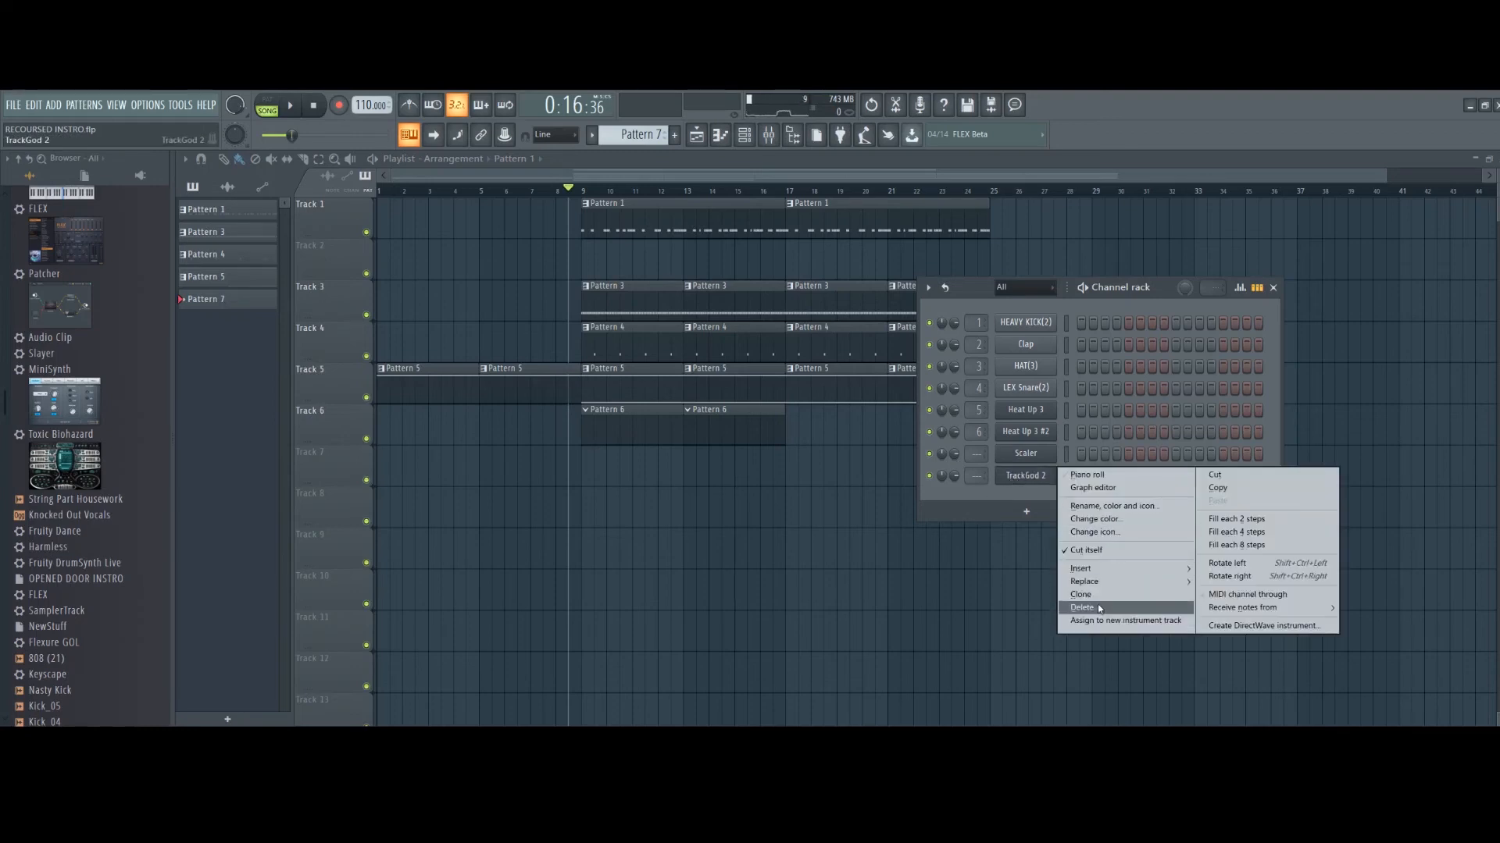
left_click(1098, 606)
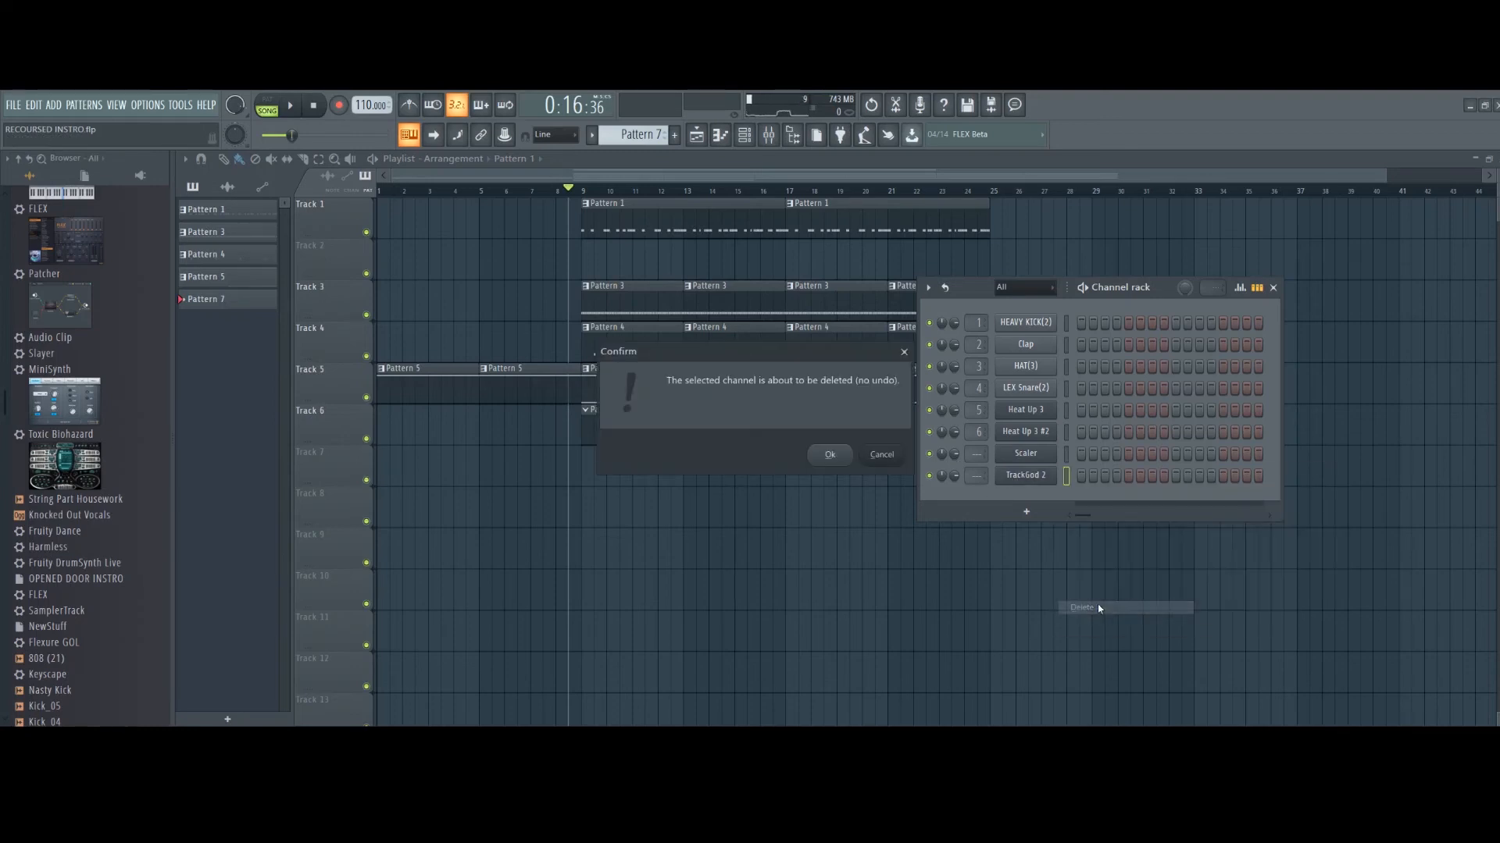
left_click(828, 455)
- Delete the Scaler channel from the channel rack
right_click(1050, 453)
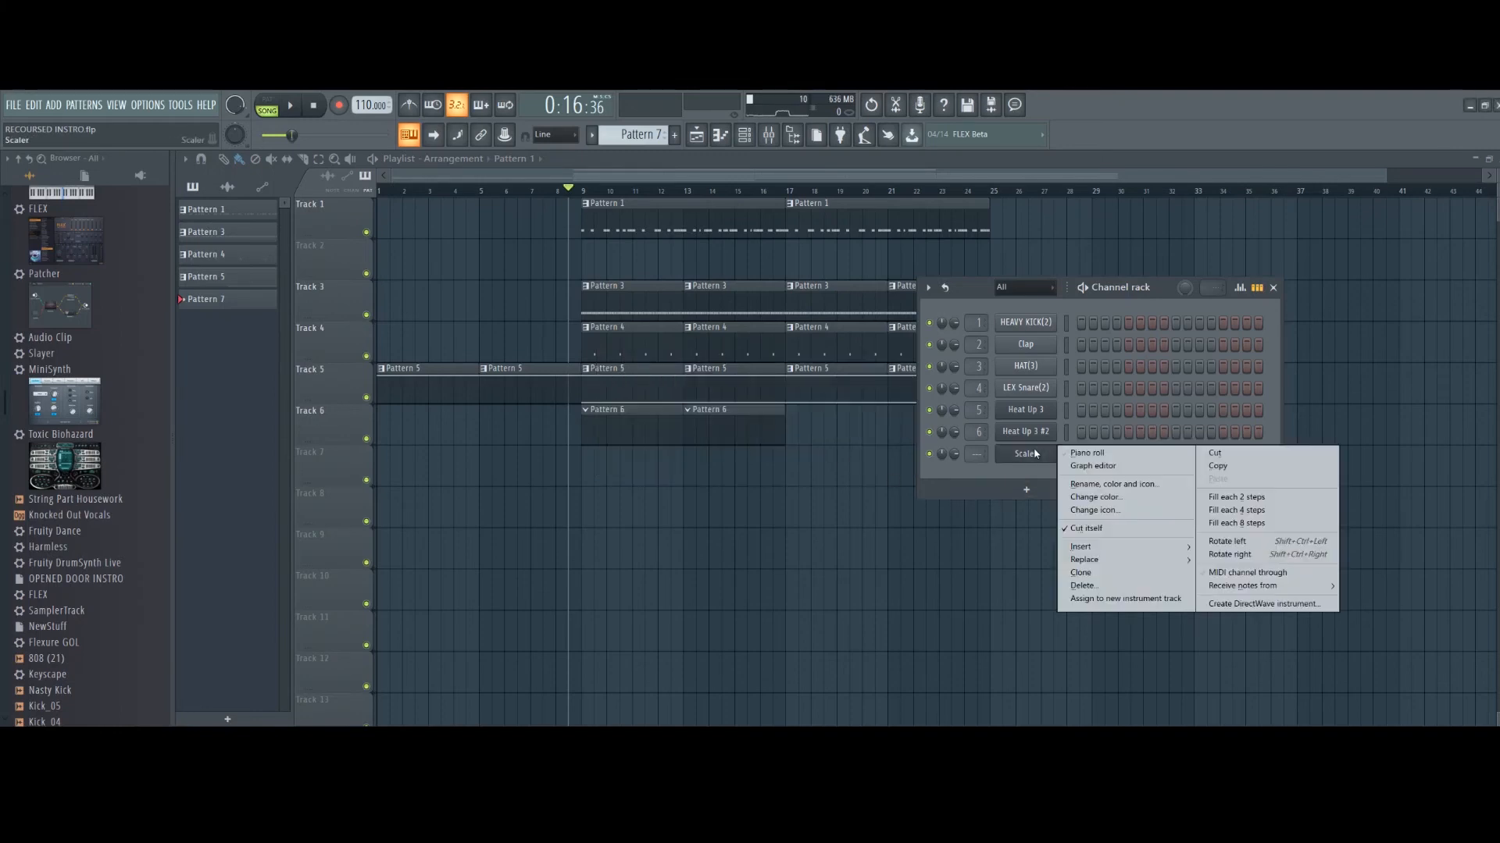
left_click(1106, 585)
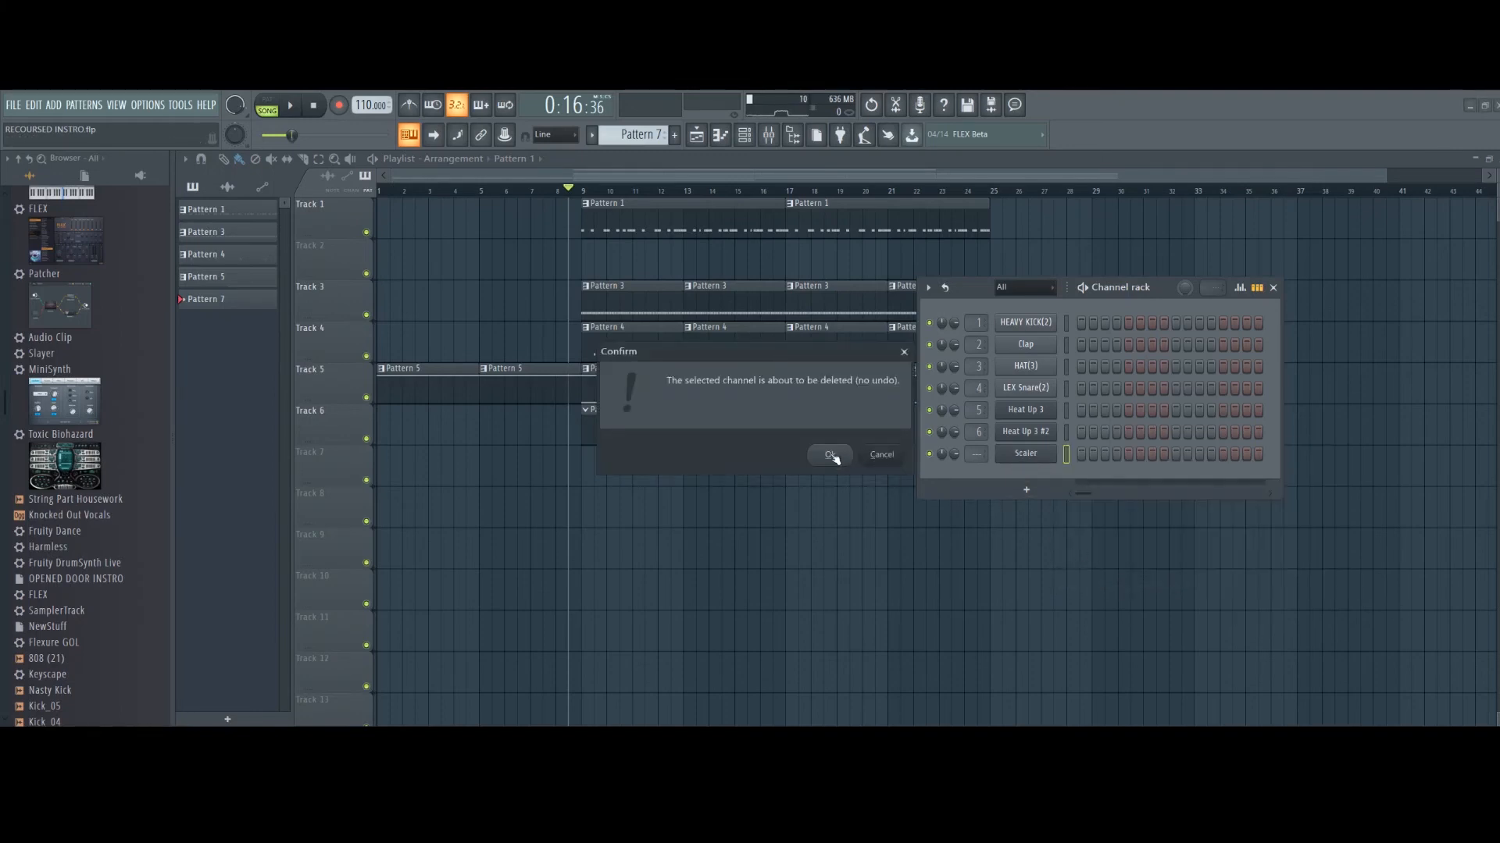
left_click(831, 456)
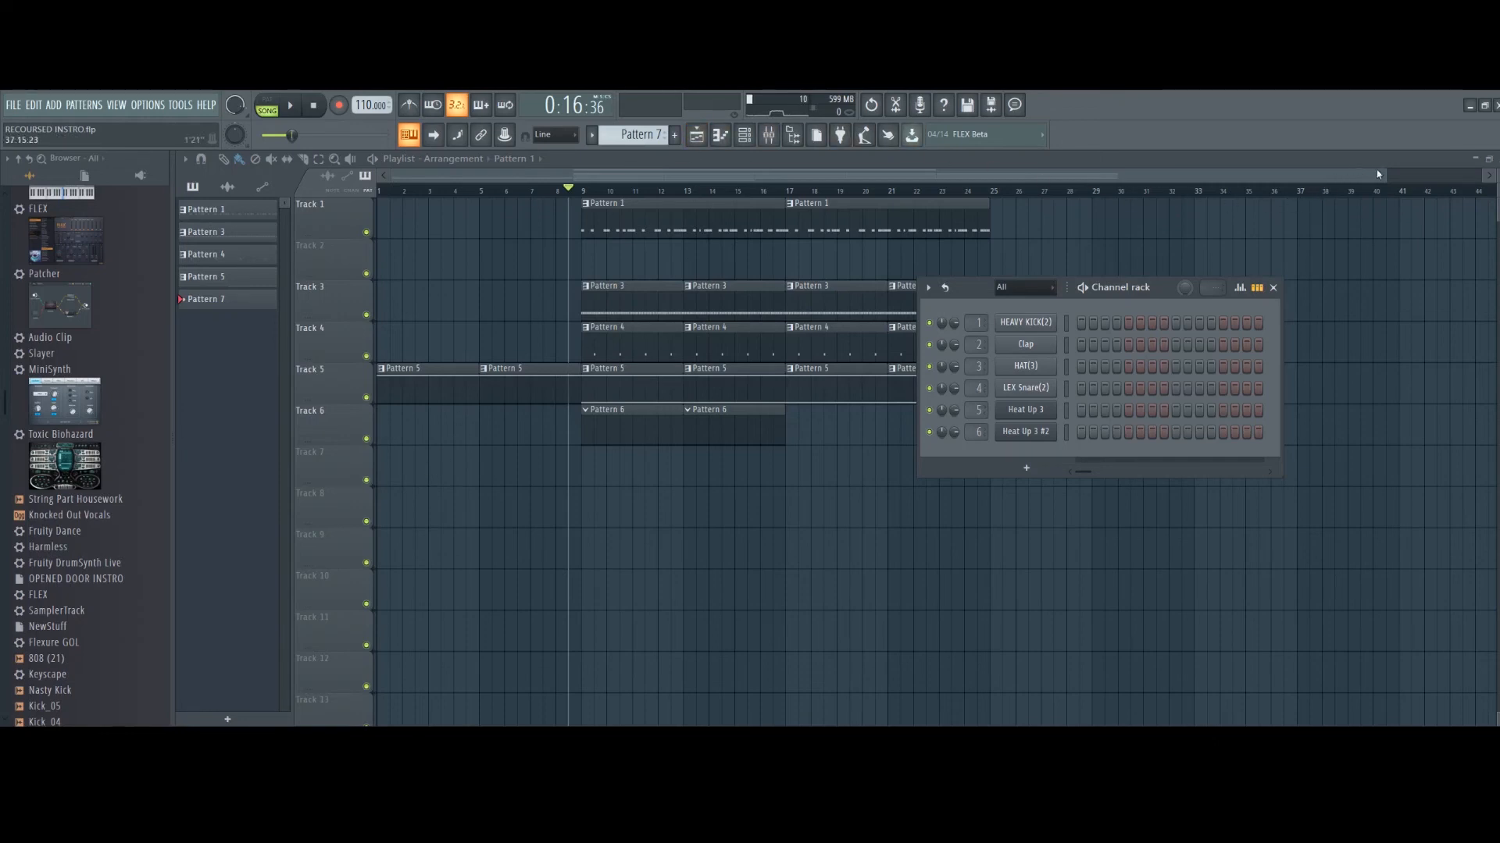
- Close FL Studio without saving the changes to RECOURSED INSTRO.flp and switch to OBS
left_click_drag(1378, 174, 1124, 149)
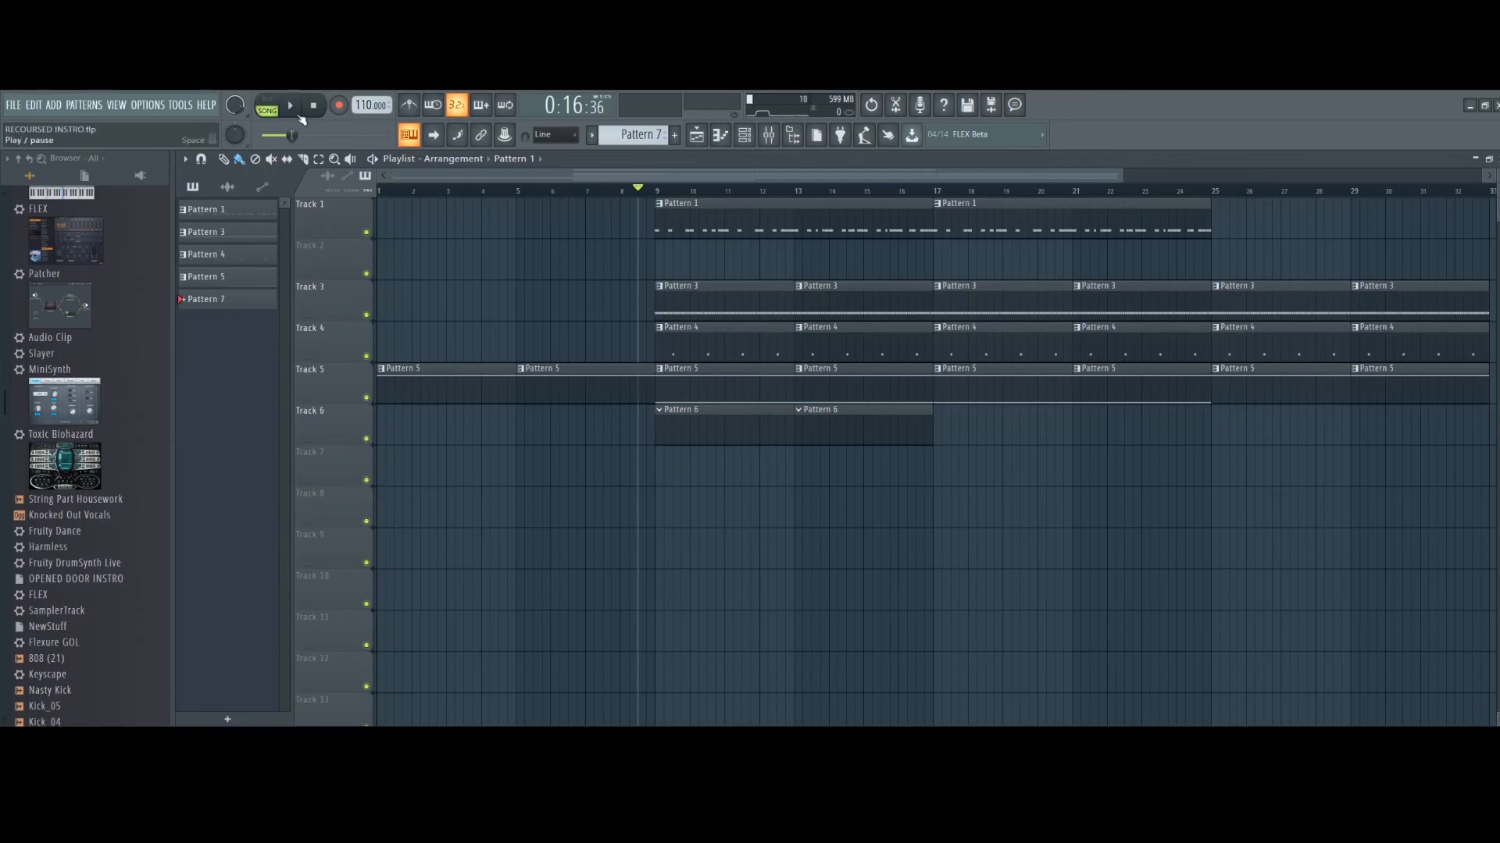
left_click(1495, 104)
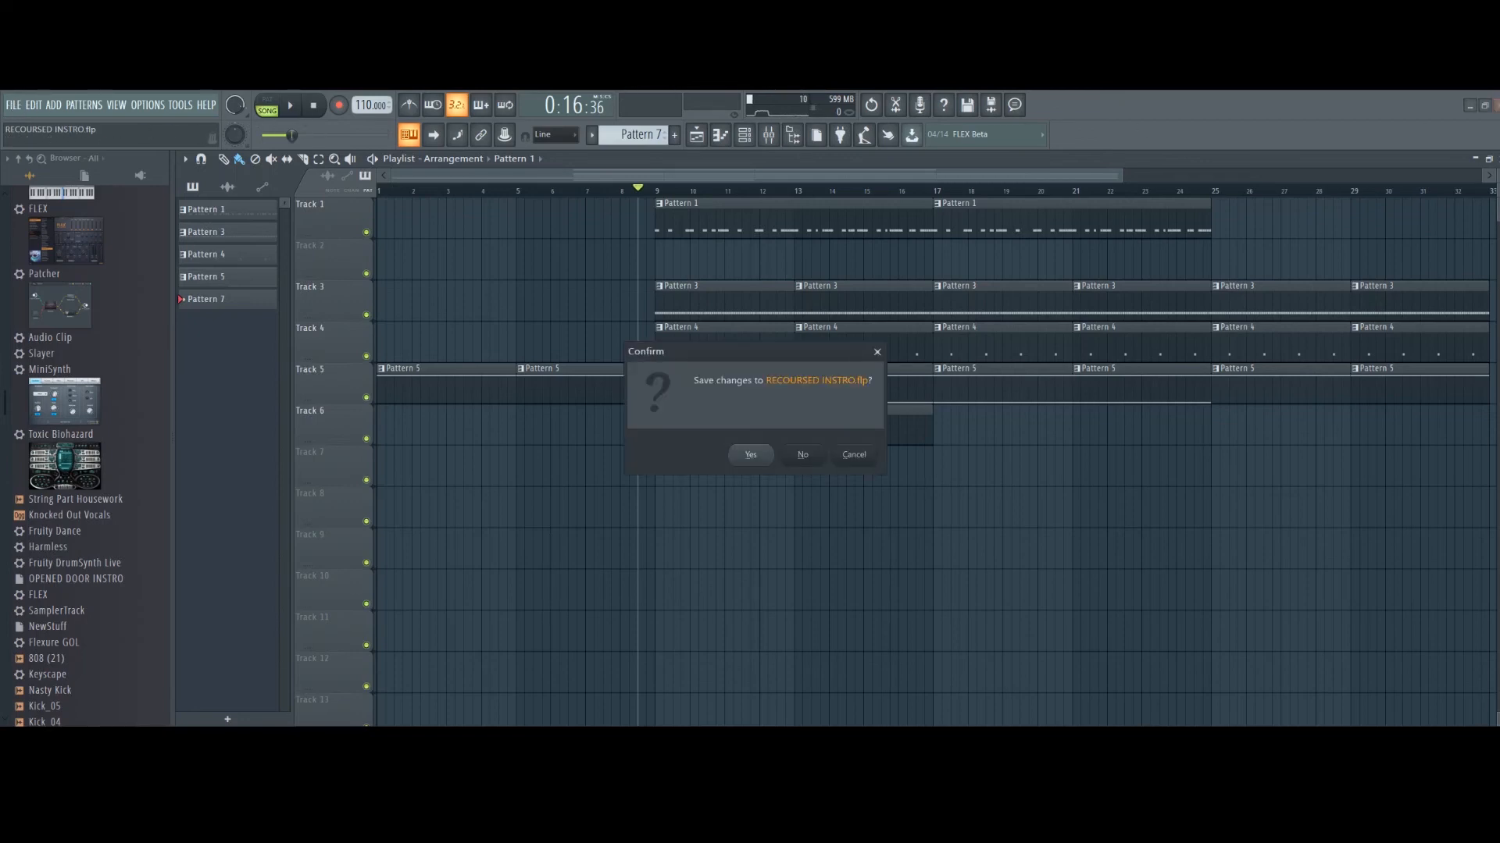
left_click(802, 452)
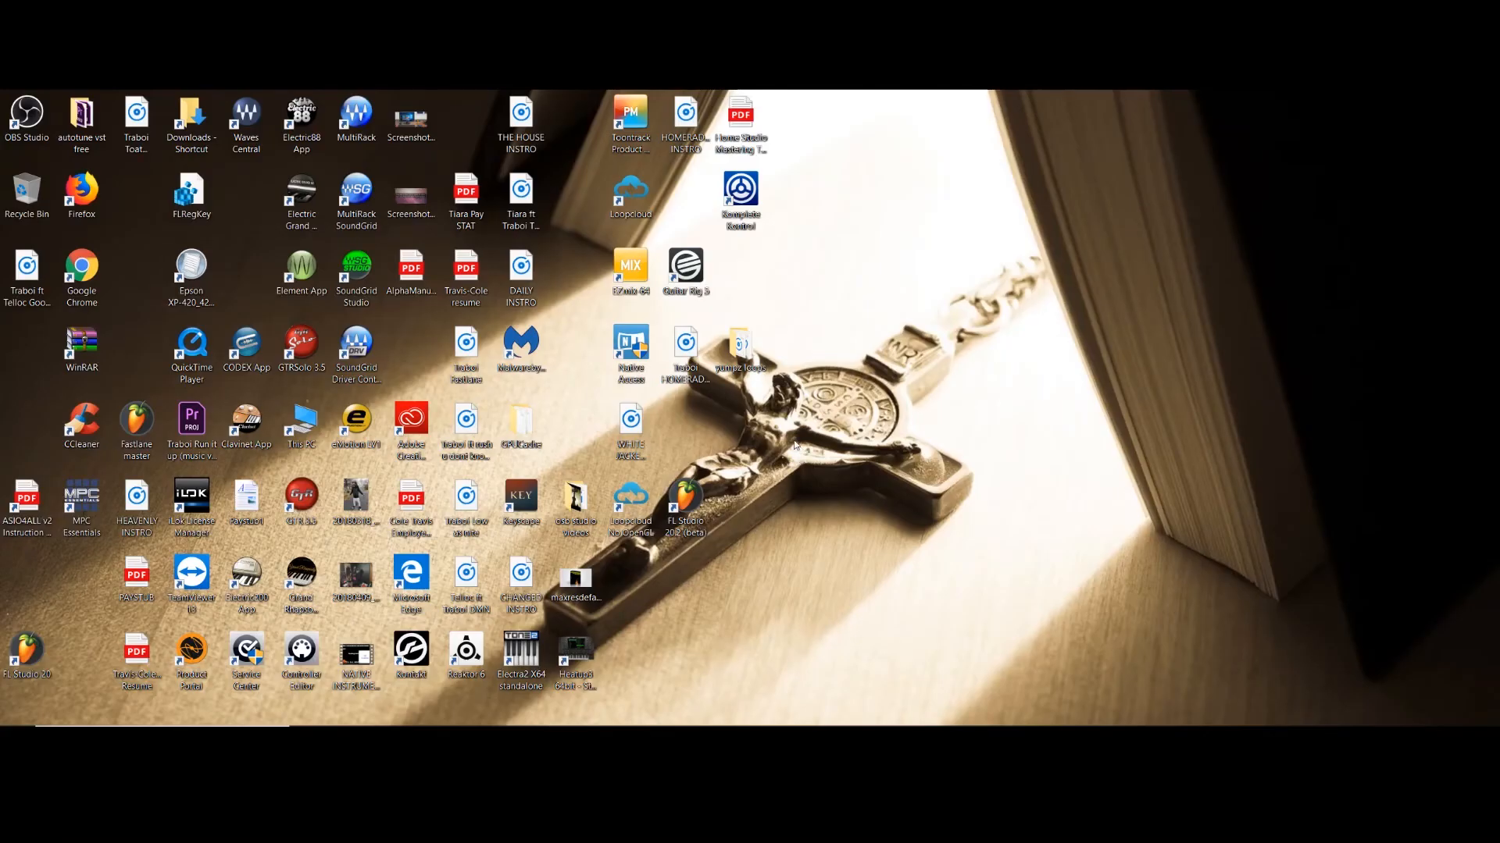
mouse_move(632, 726)
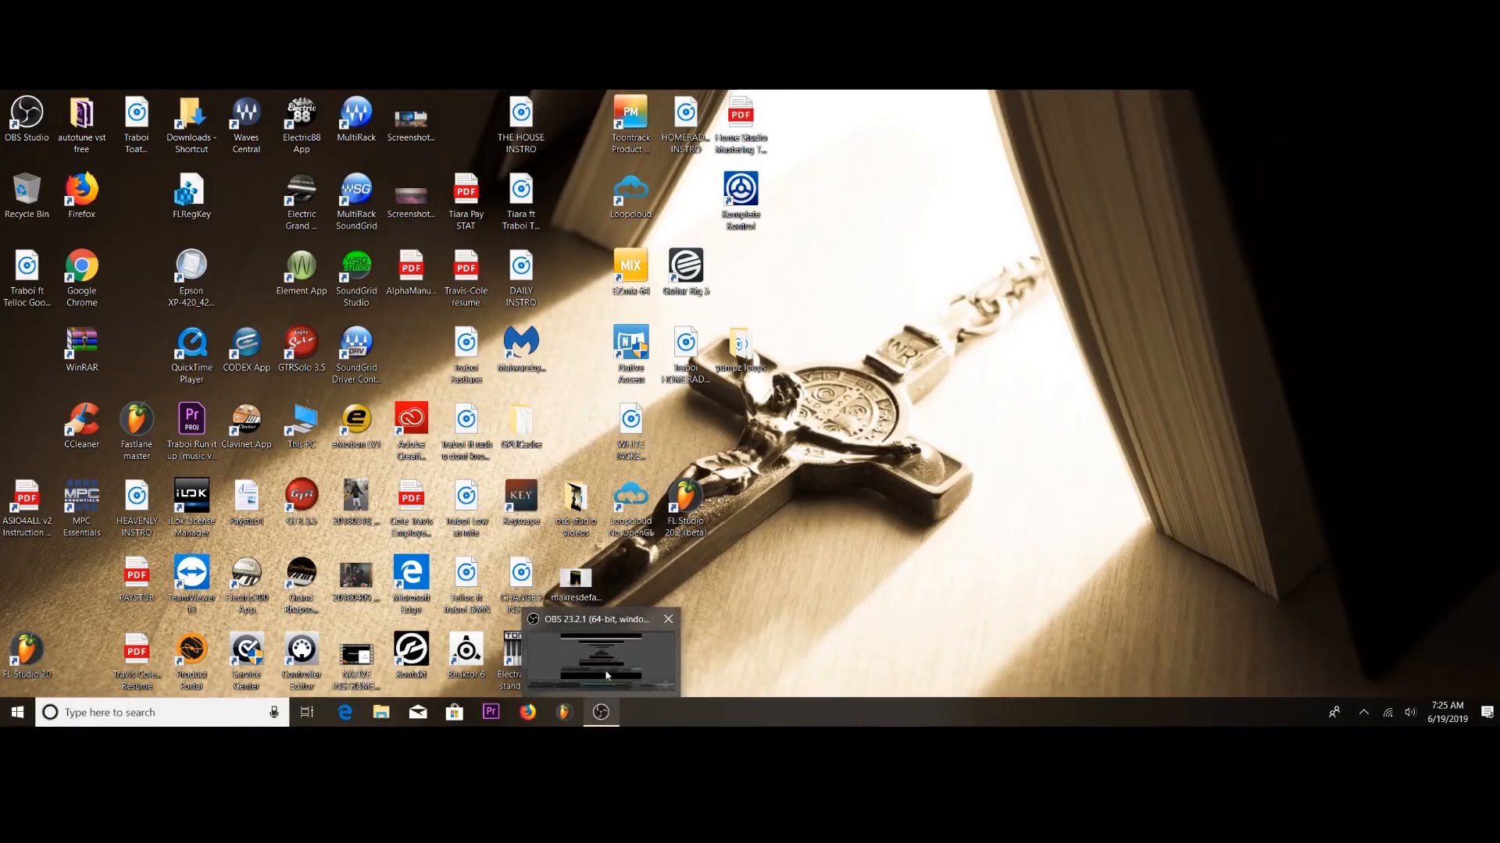
left_click(599, 714)
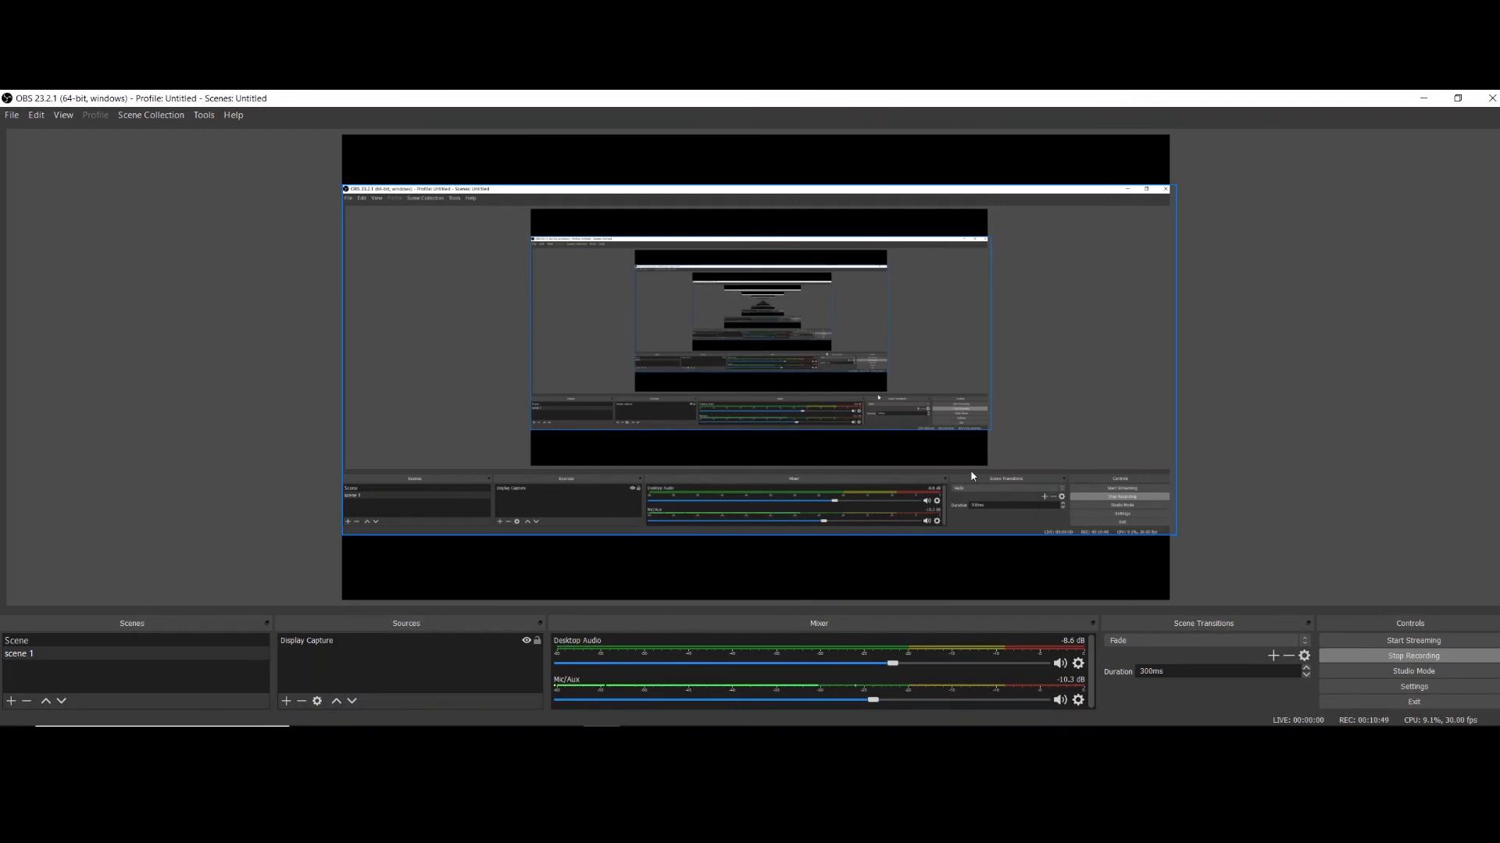